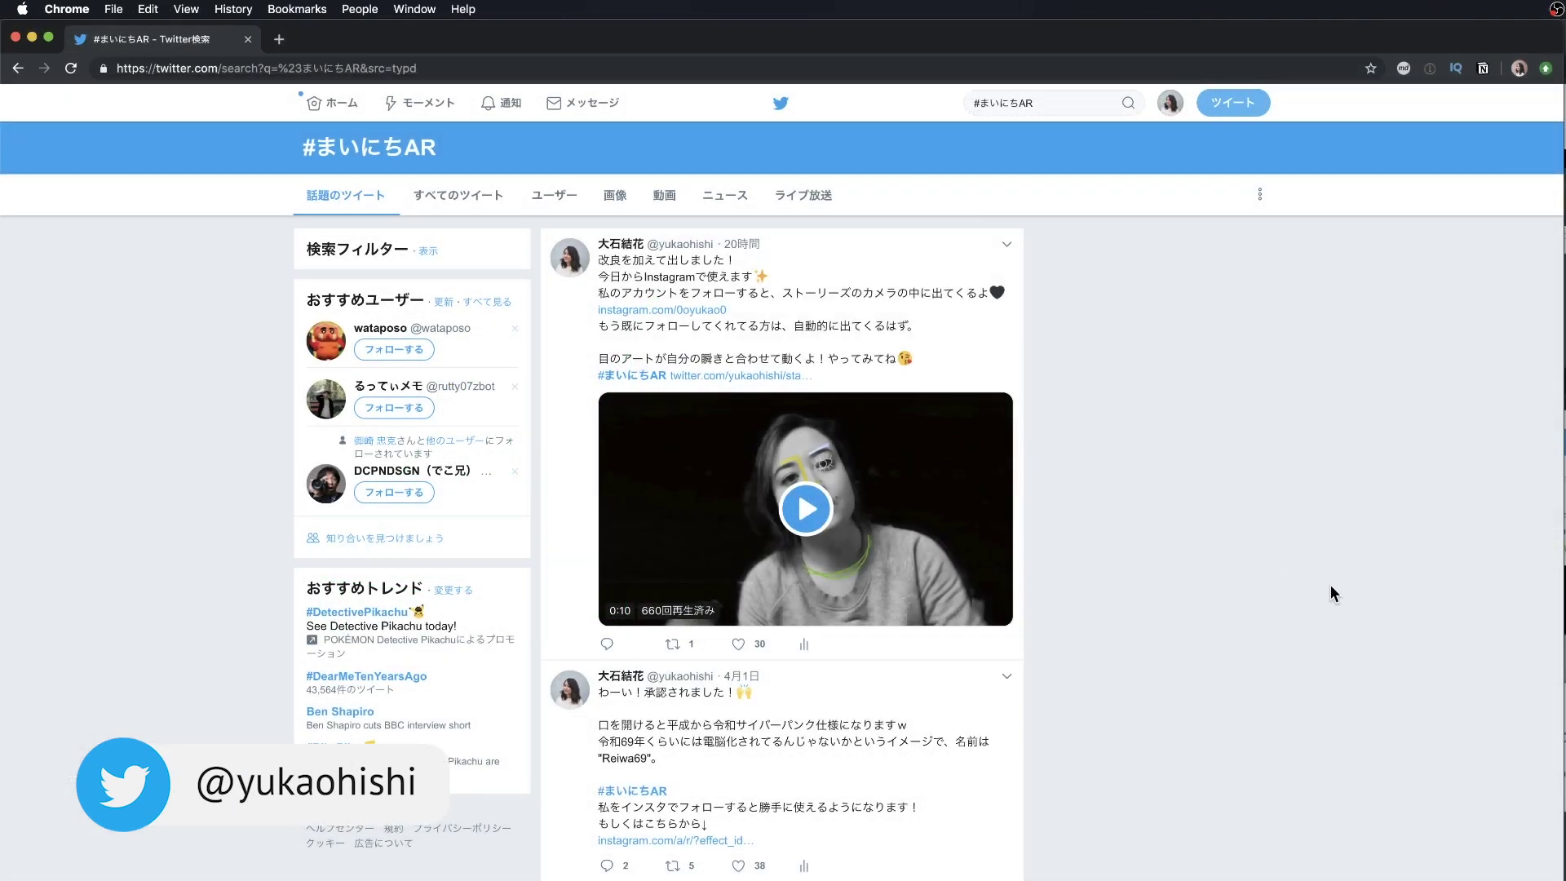
Look through the top tweets in the #まいにちAR search results for examples of AR face effects
{"action": "scroll", "coordinate": [1330, 585], "scroll_direction": "down", "scroll_amount": 6}
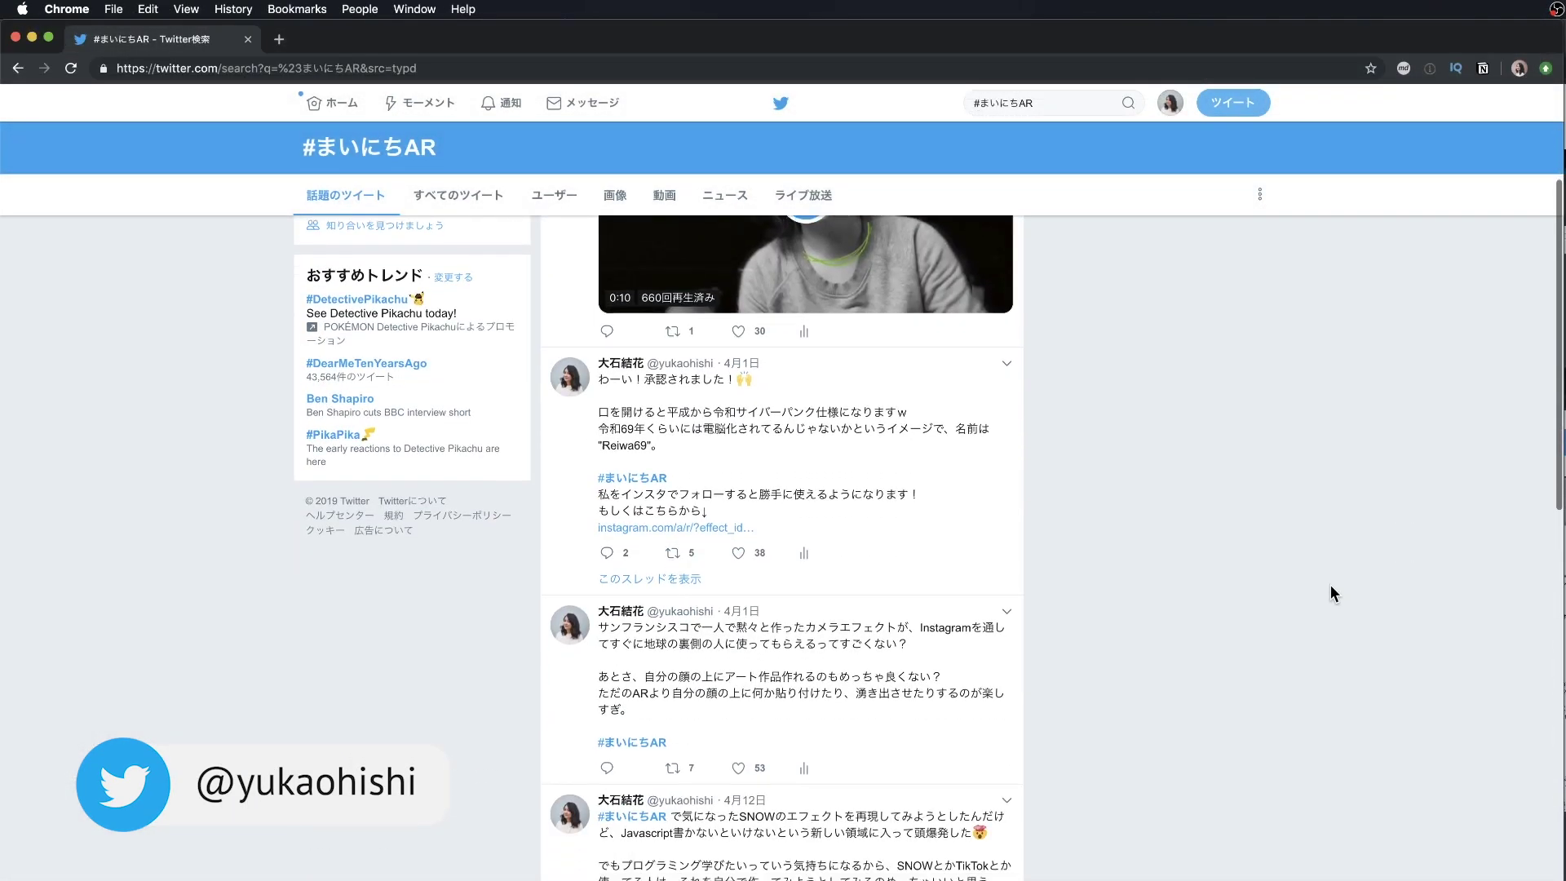
{"action": "scroll", "coordinate": [1329, 584], "scroll_direction": "down", "scroll_amount": 5}
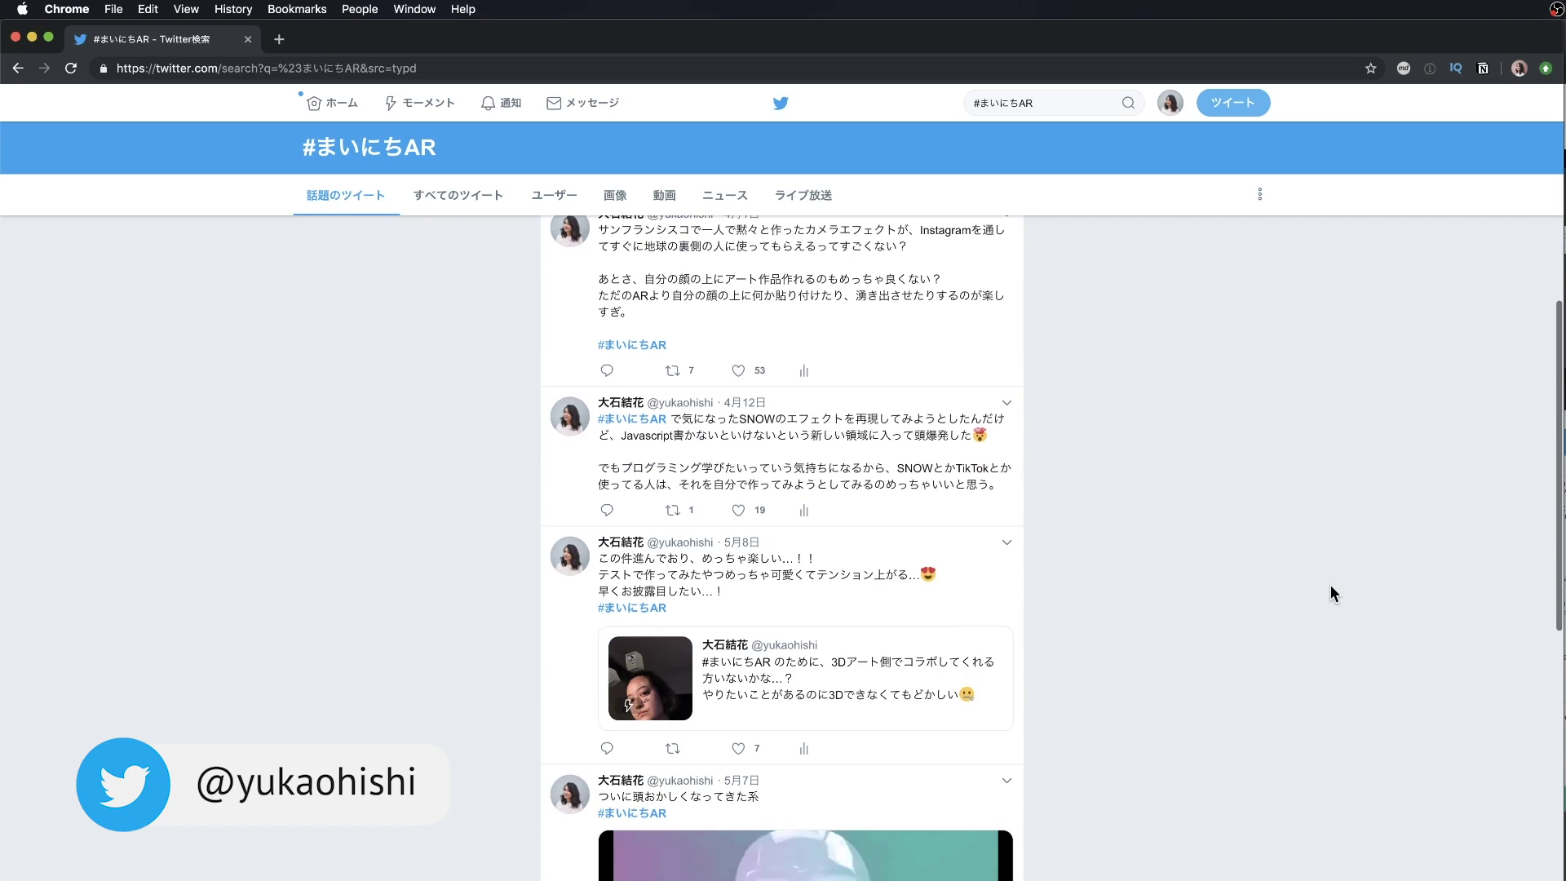
{"action": "scroll", "coordinate": [1330, 585], "scroll_direction": "down", "scroll_amount": 5}
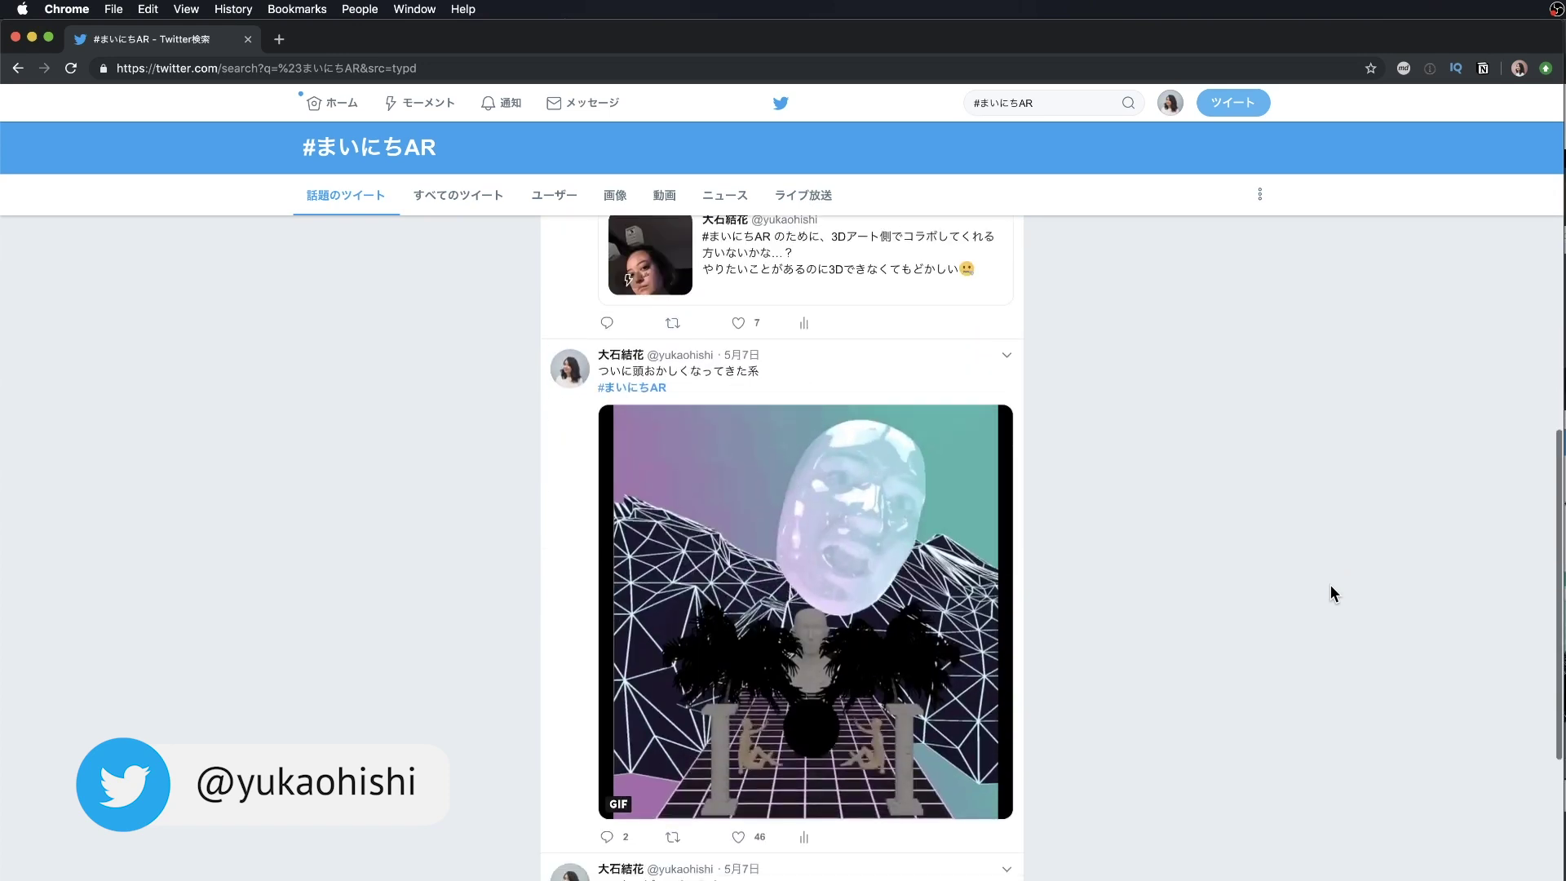
{"action": "scroll", "coordinate": [1329, 585], "scroll_direction": "down", "scroll_amount": 4}
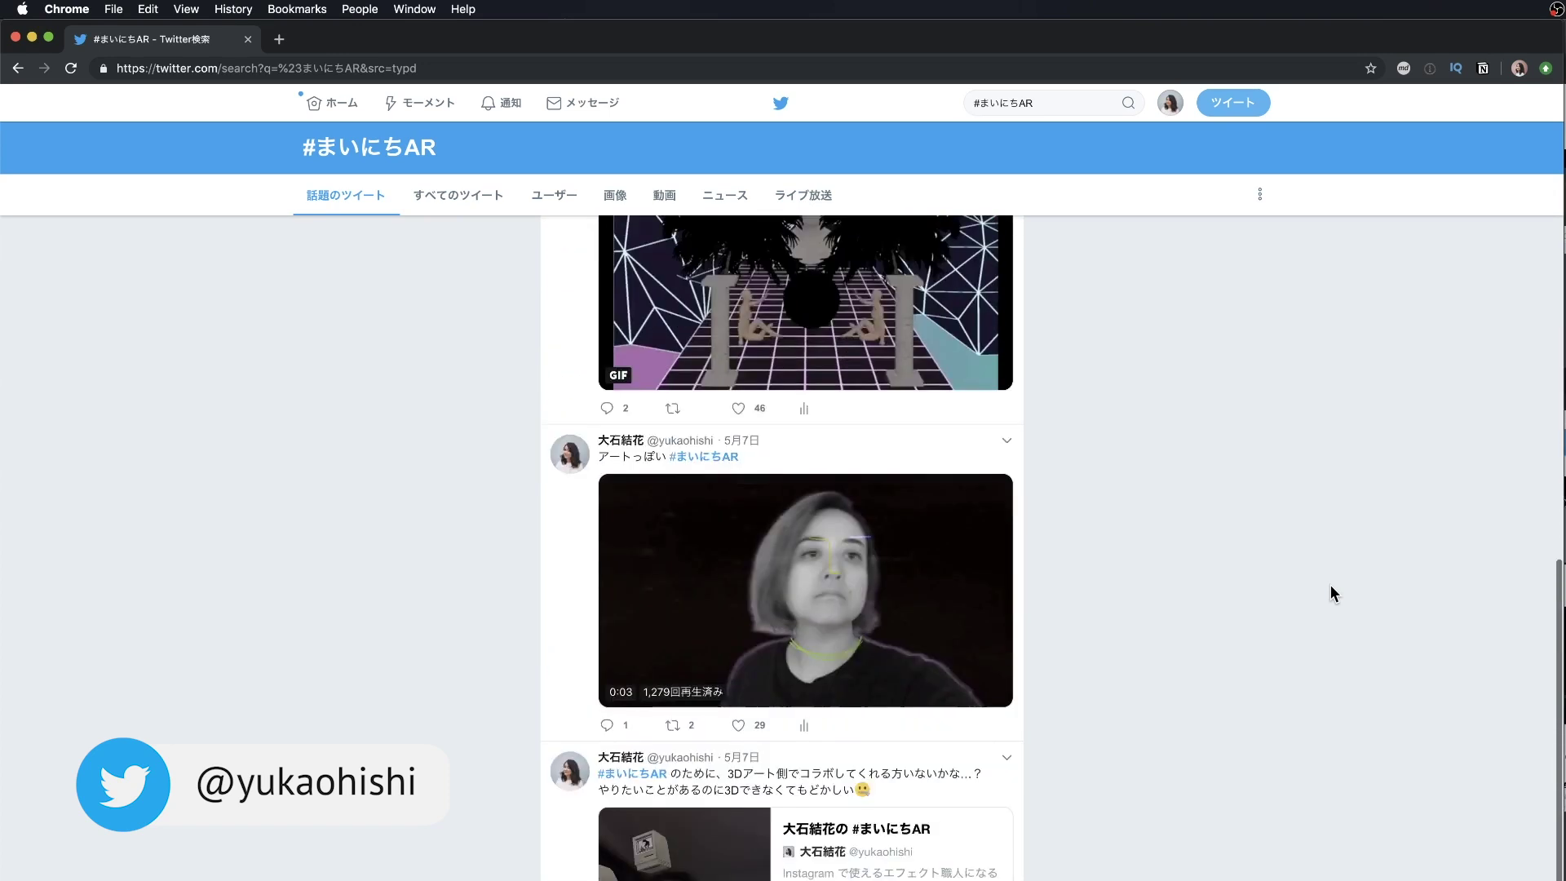
{"action": "scroll", "coordinate": [1330, 584], "scroll_direction": "down", "scroll_amount": 5}
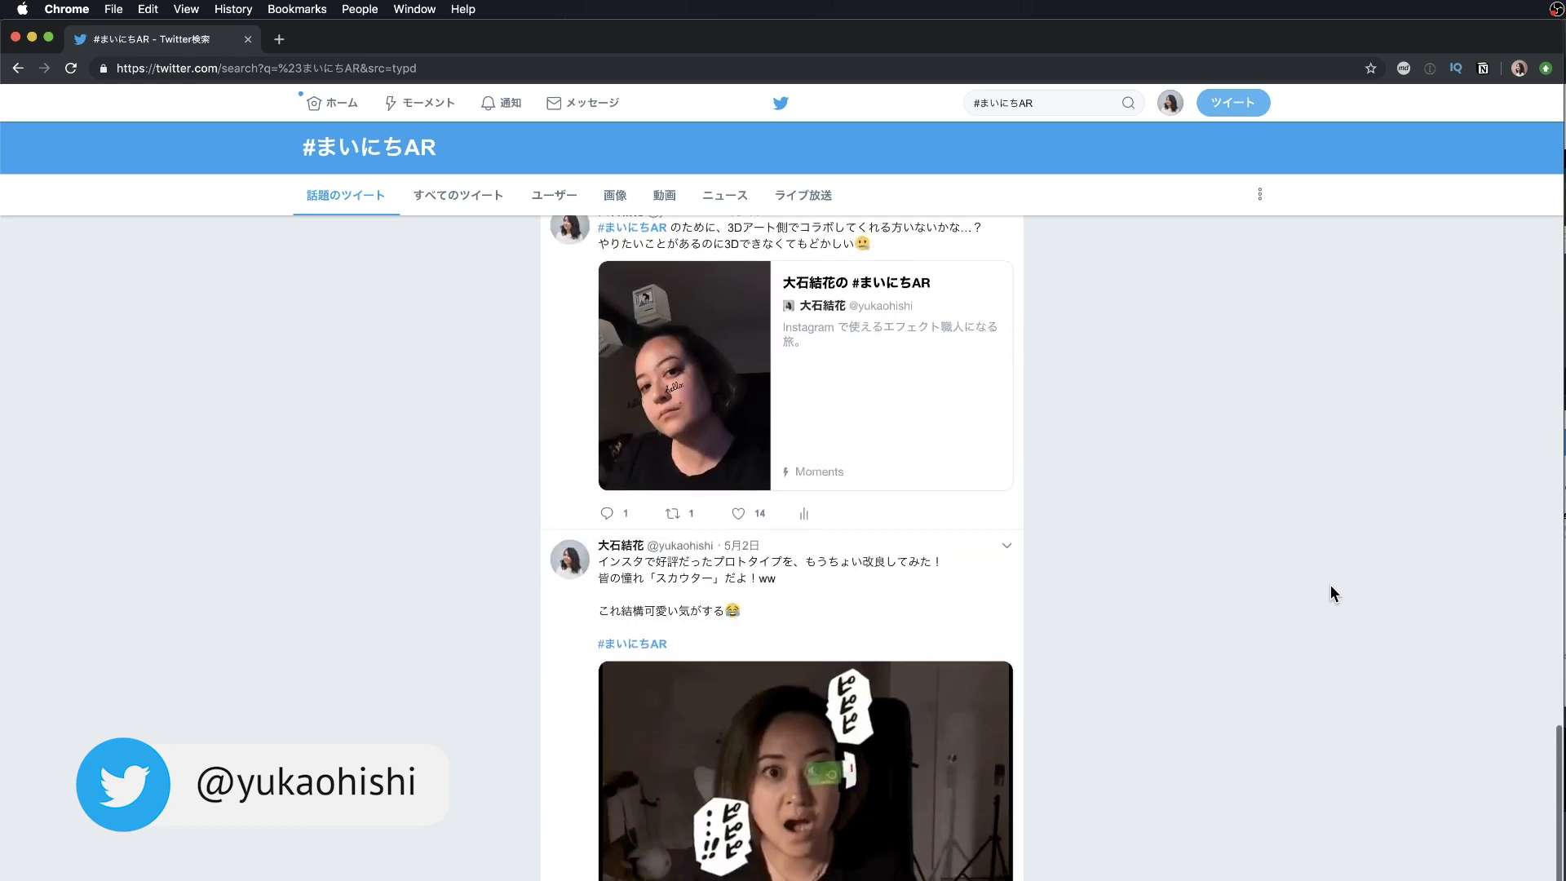
{"action": "scroll", "coordinate": [1333, 593], "scroll_direction": "down", "scroll_amount": 4}
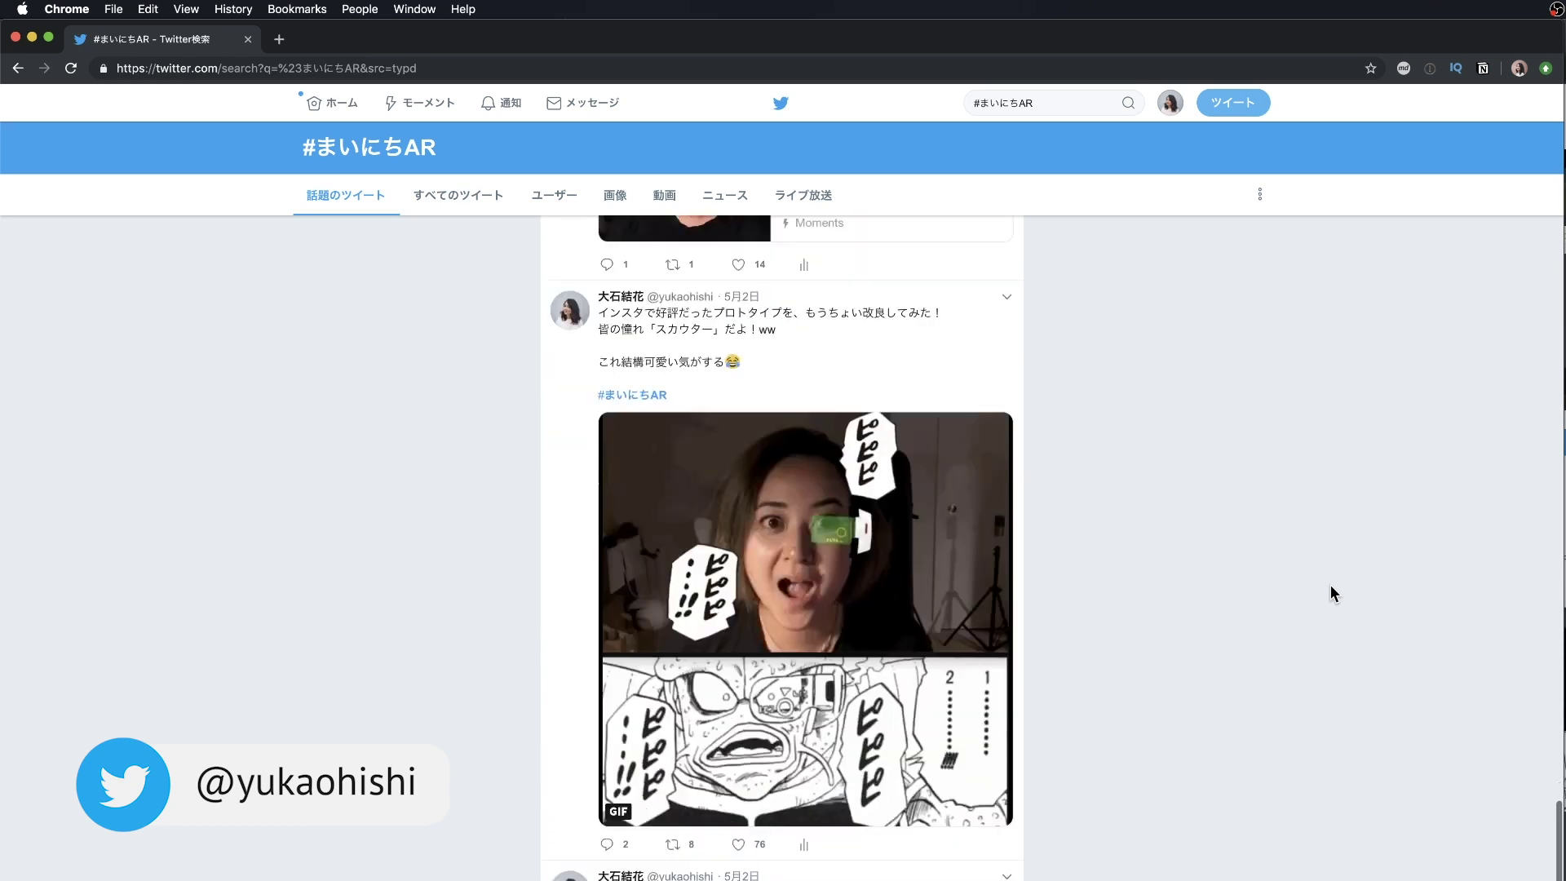
{"action": "scroll", "coordinate": [1330, 585], "scroll_direction": "down", "scroll_amount": 1}
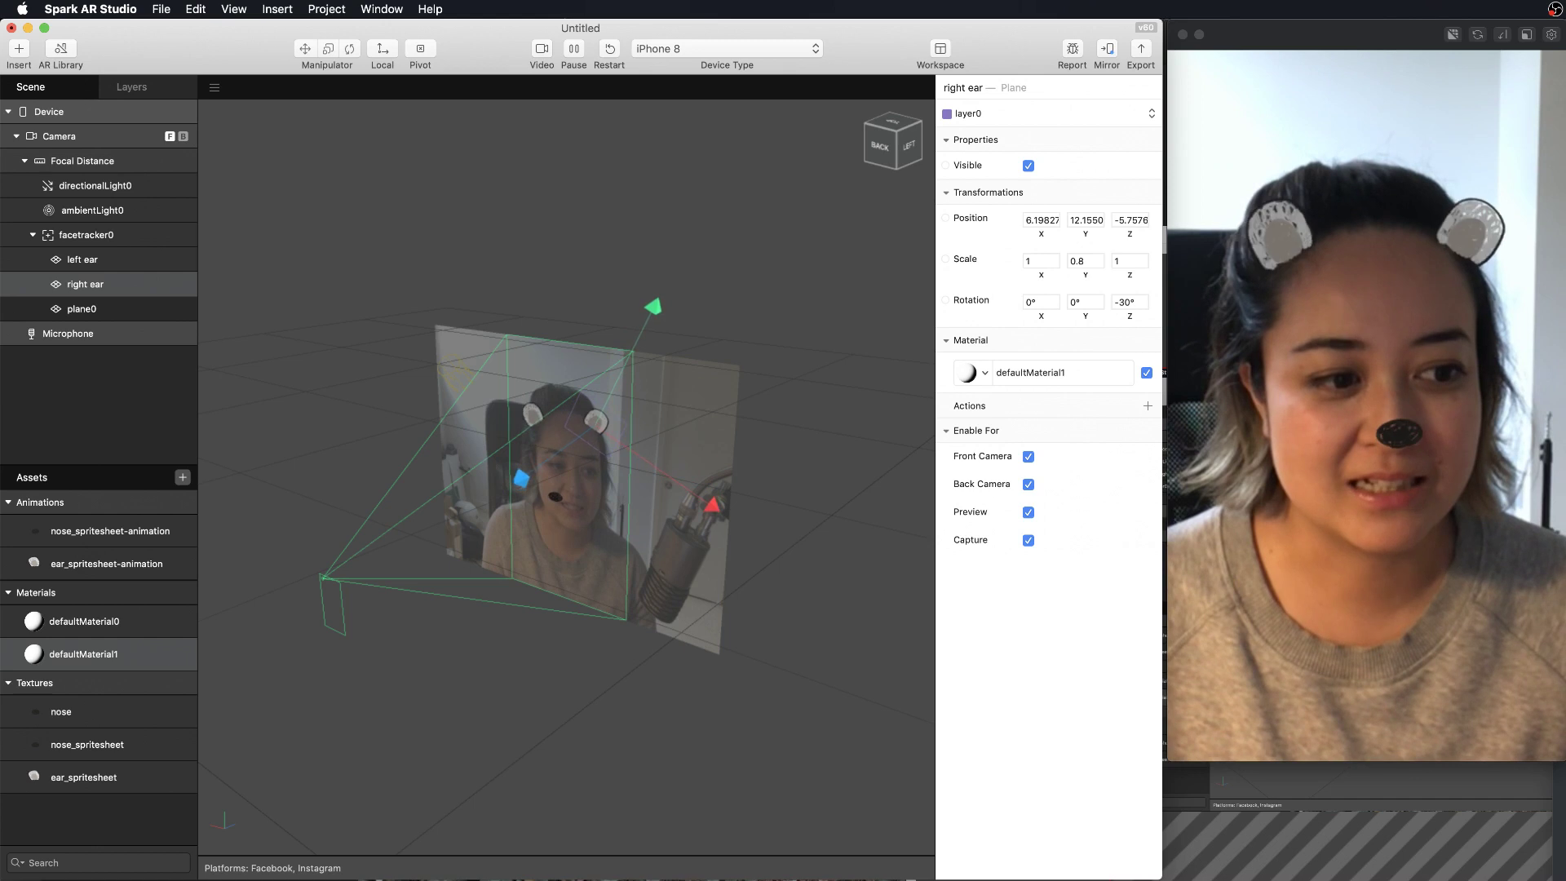
Switch to Preview to view the snow.JPG reference photo of the bear ears and nose effect
{"action": "key", "text": "super+Tab"}
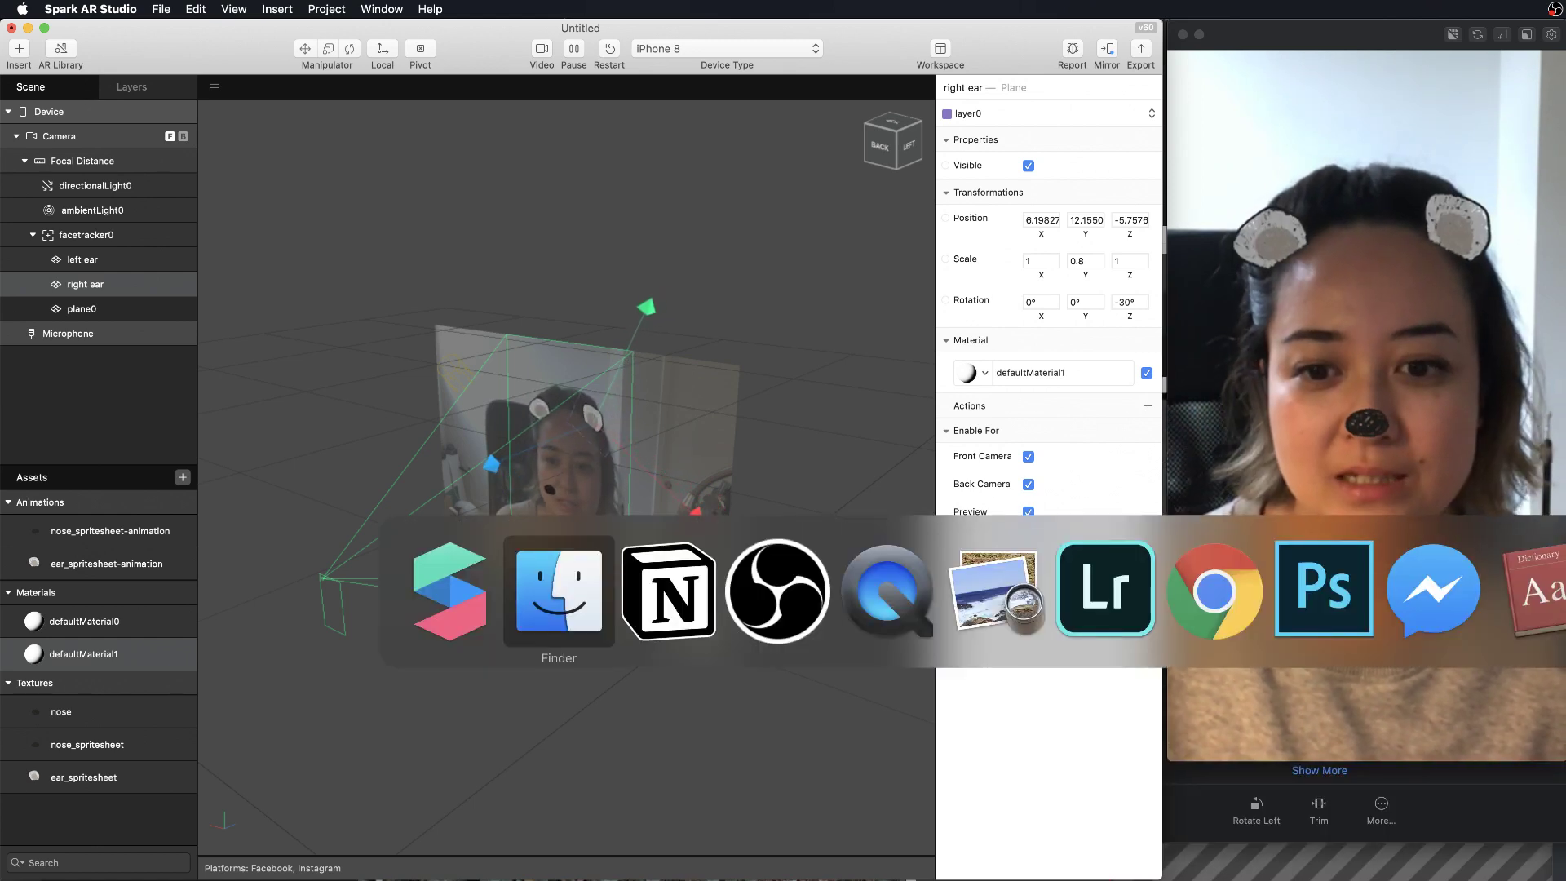
{"action": "key", "text": "super+Tab"}
{"action": "key", "text": "super+Tab"}
{"action": "key", "text": "super+Tab"}
{"action": "key", "text": "super+Tab"}
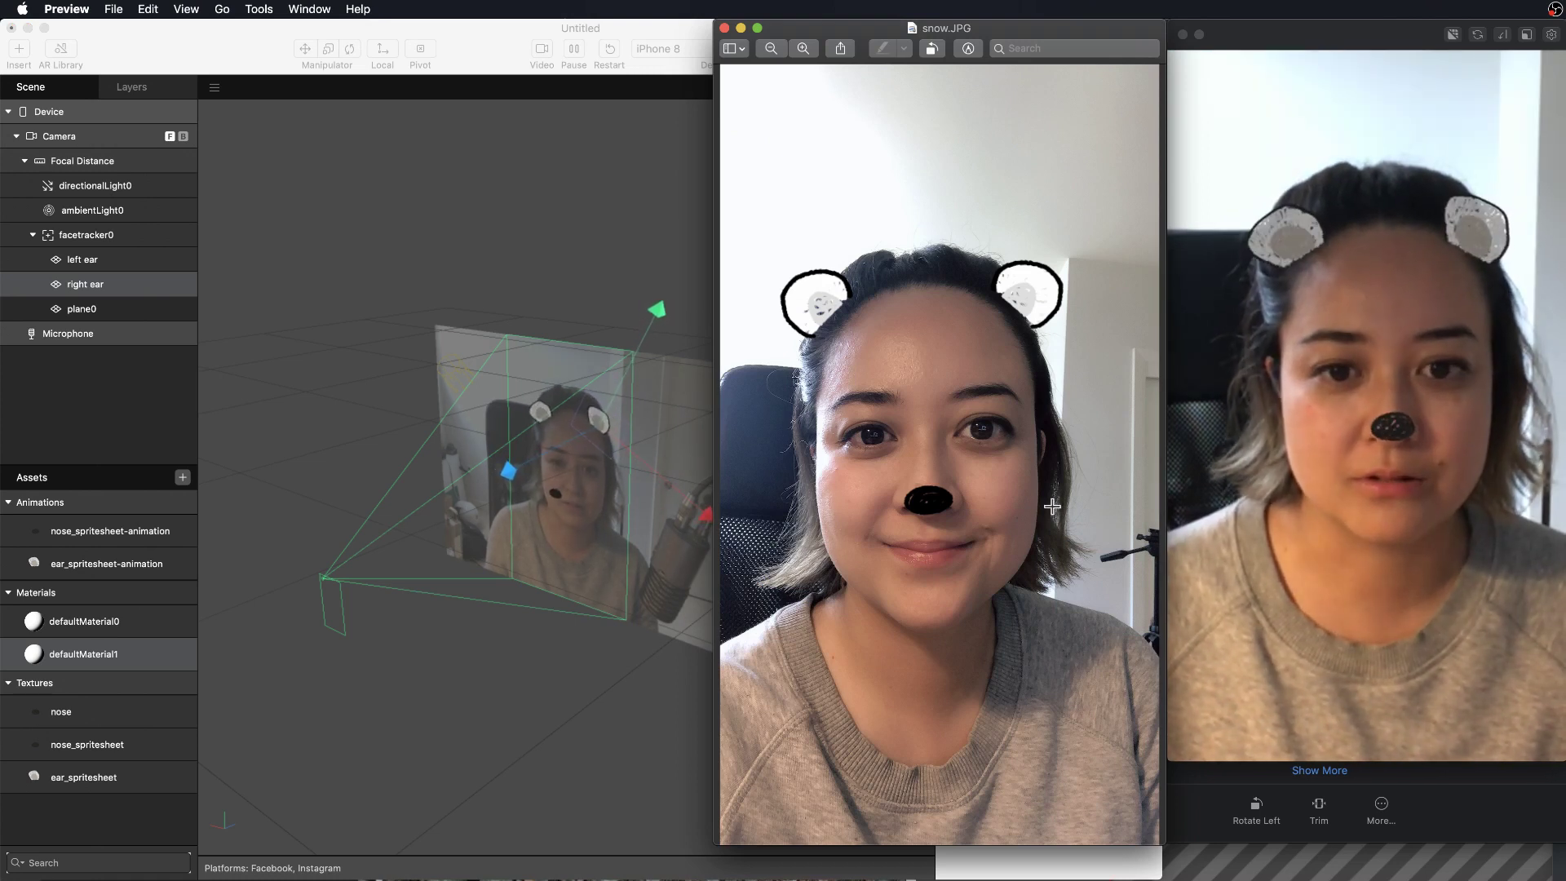
Switch to Finder, open the reference recording RPReplay_Final1557439356.MP4 in QuickTime Player and play it
{"action": "key", "text": "super+Tab"}
{"action": "double_click", "coordinate": [1142, 482]}
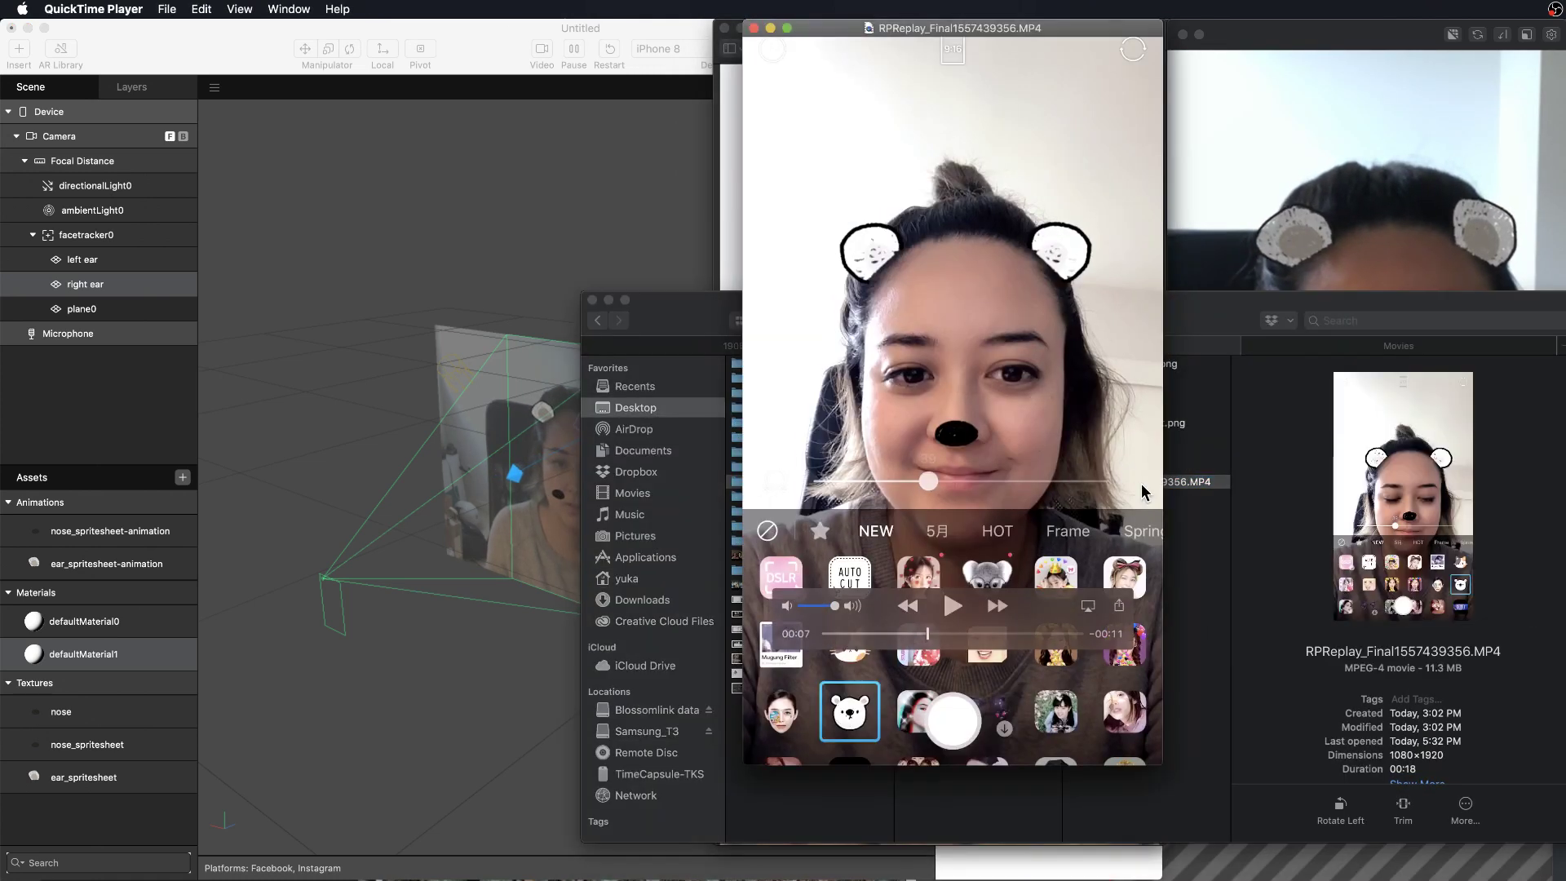
{"action": "left_click", "coordinate": [956, 613]}
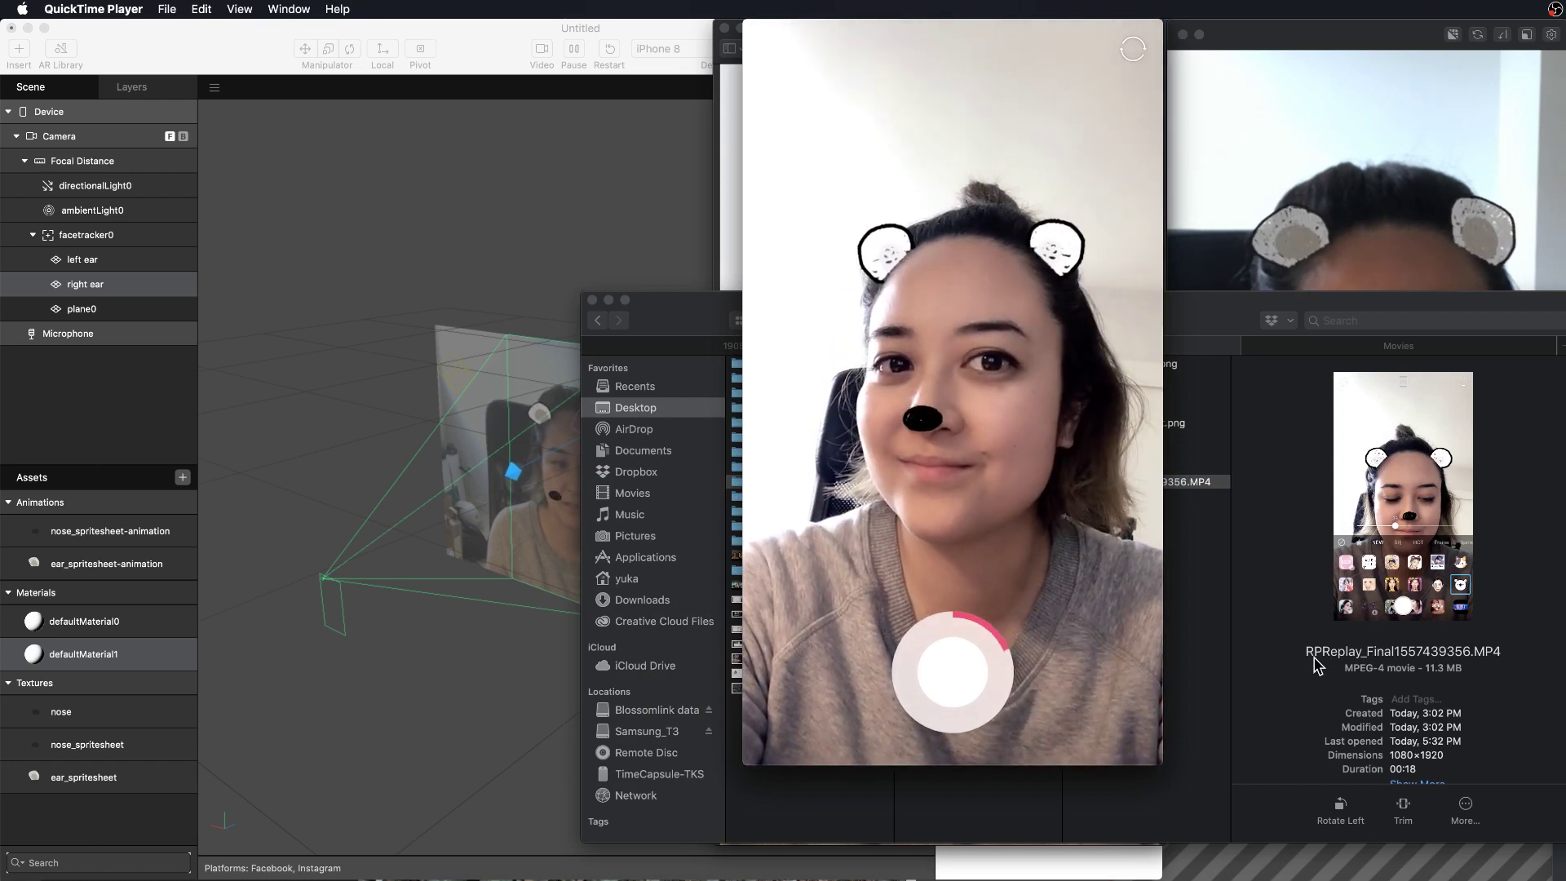
{"action": "mouse_move", "coordinate": [1046, 675]}
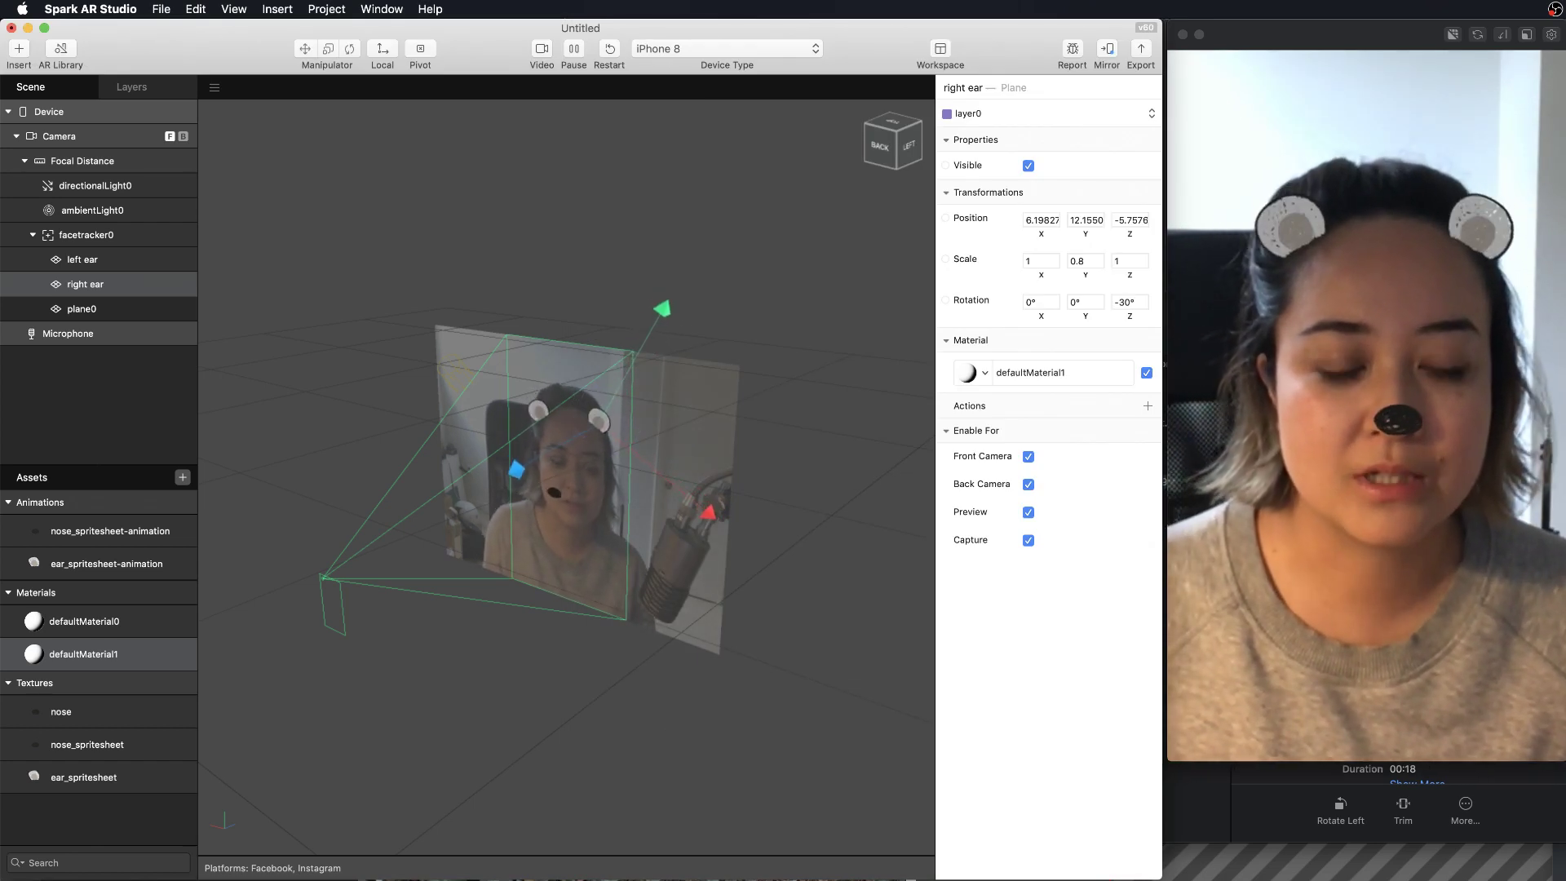
Switch to Chrome, correct the Google search to "spark ar" and open the Spark AR Studio site on facebook.com
{"action": "key", "text": "super+Tab"}
{"action": "key", "text": "super+Tab"}
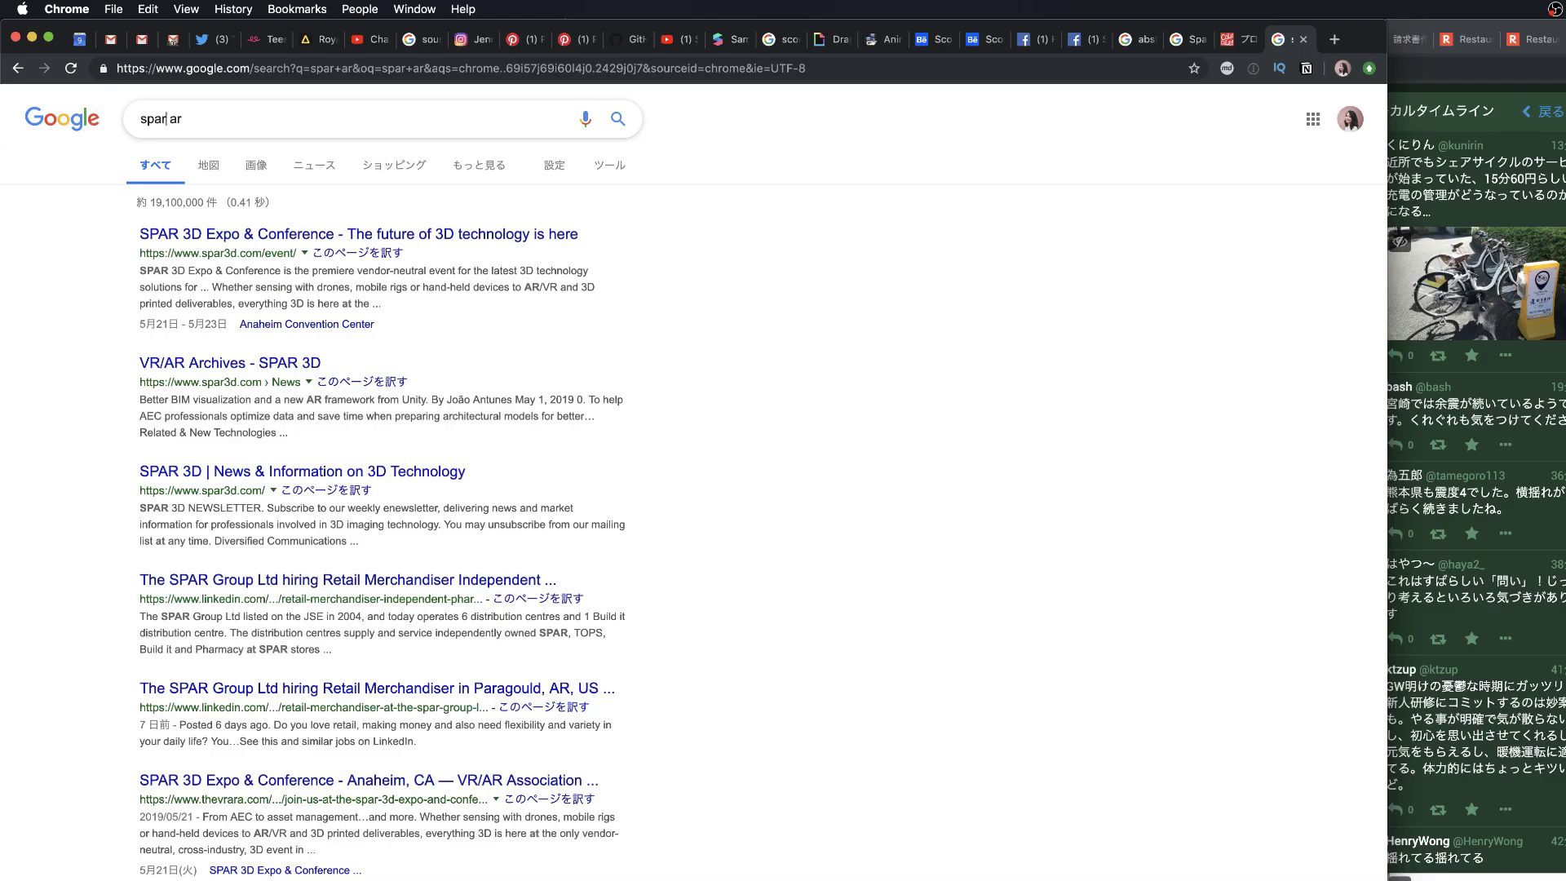
{"action": "left_click", "coordinate": [163, 204]}
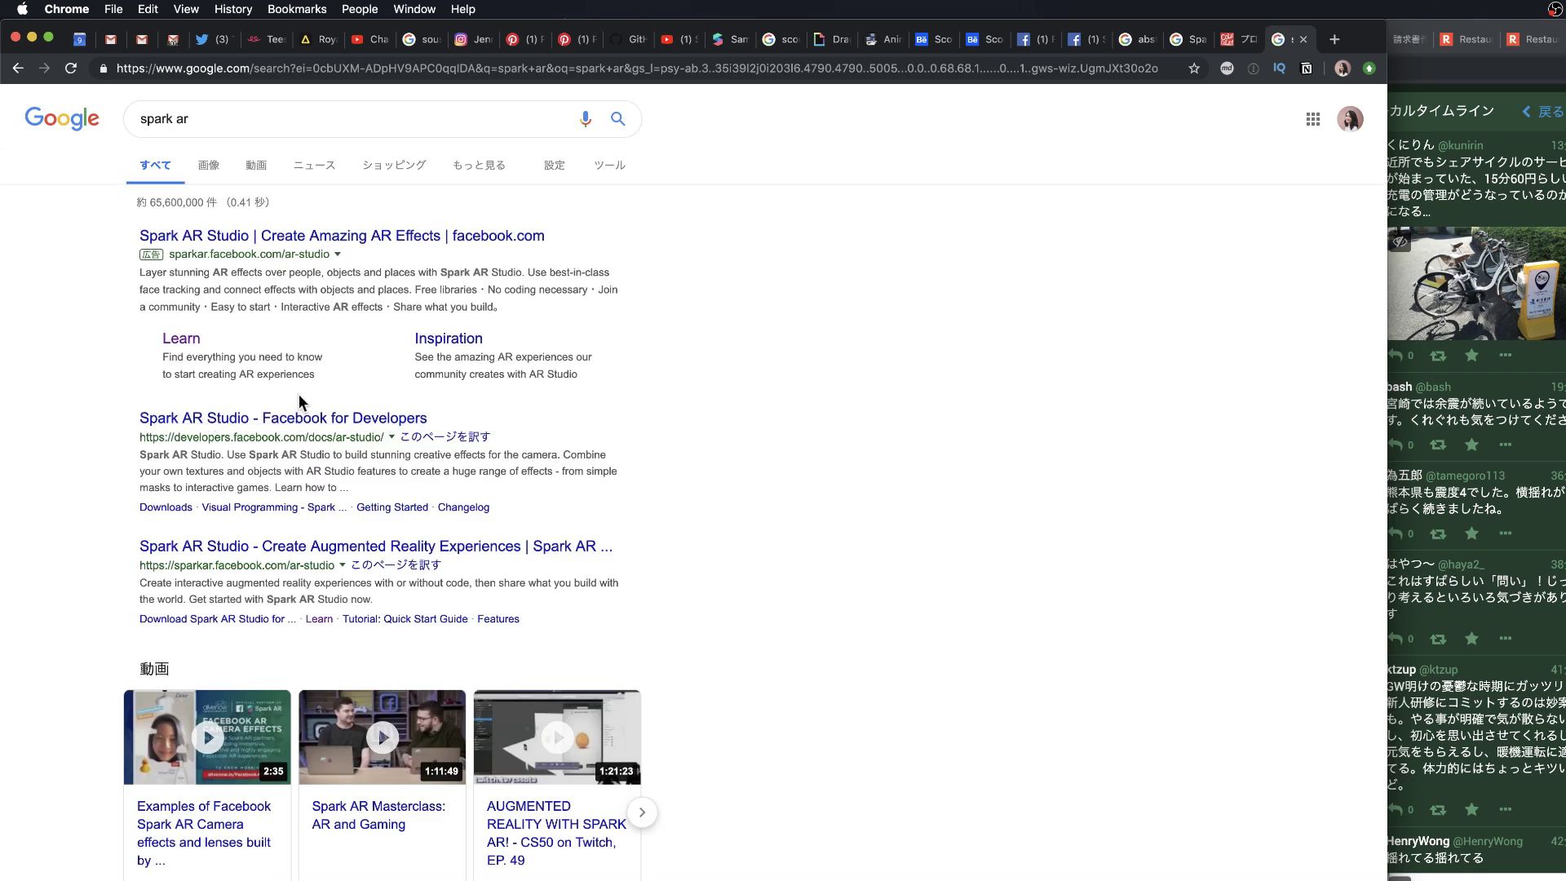
{"action": "left_click", "coordinate": [333, 236]}
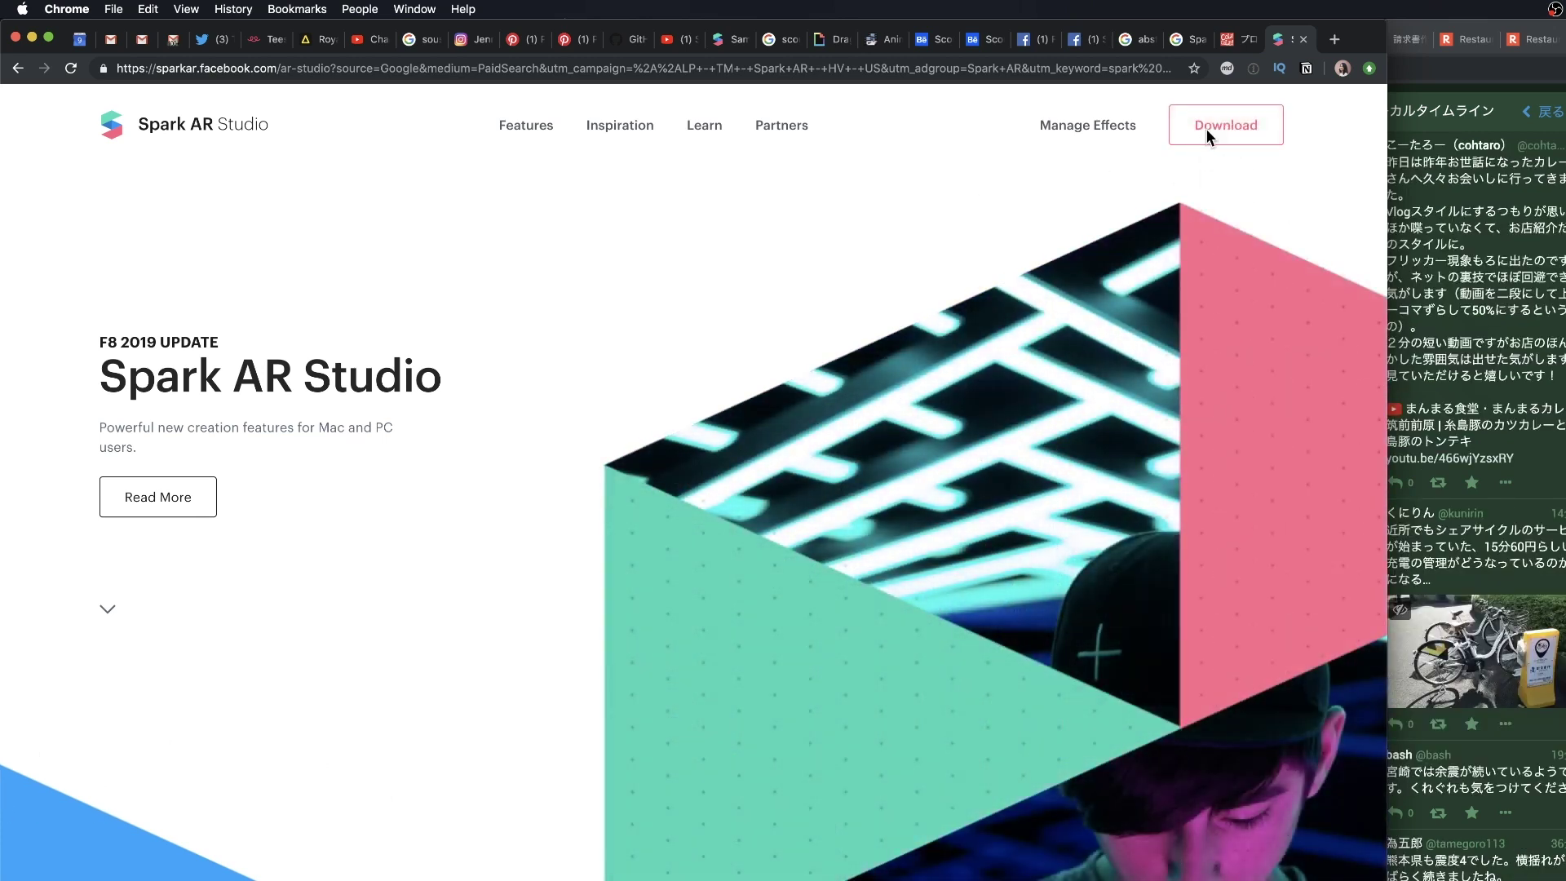
Examine the Spark AR Studio home page, including its download option and the section on taking people to incredible places
{"action": "scroll", "coordinate": [1094, 255], "scroll_direction": "down", "scroll_amount": 7}
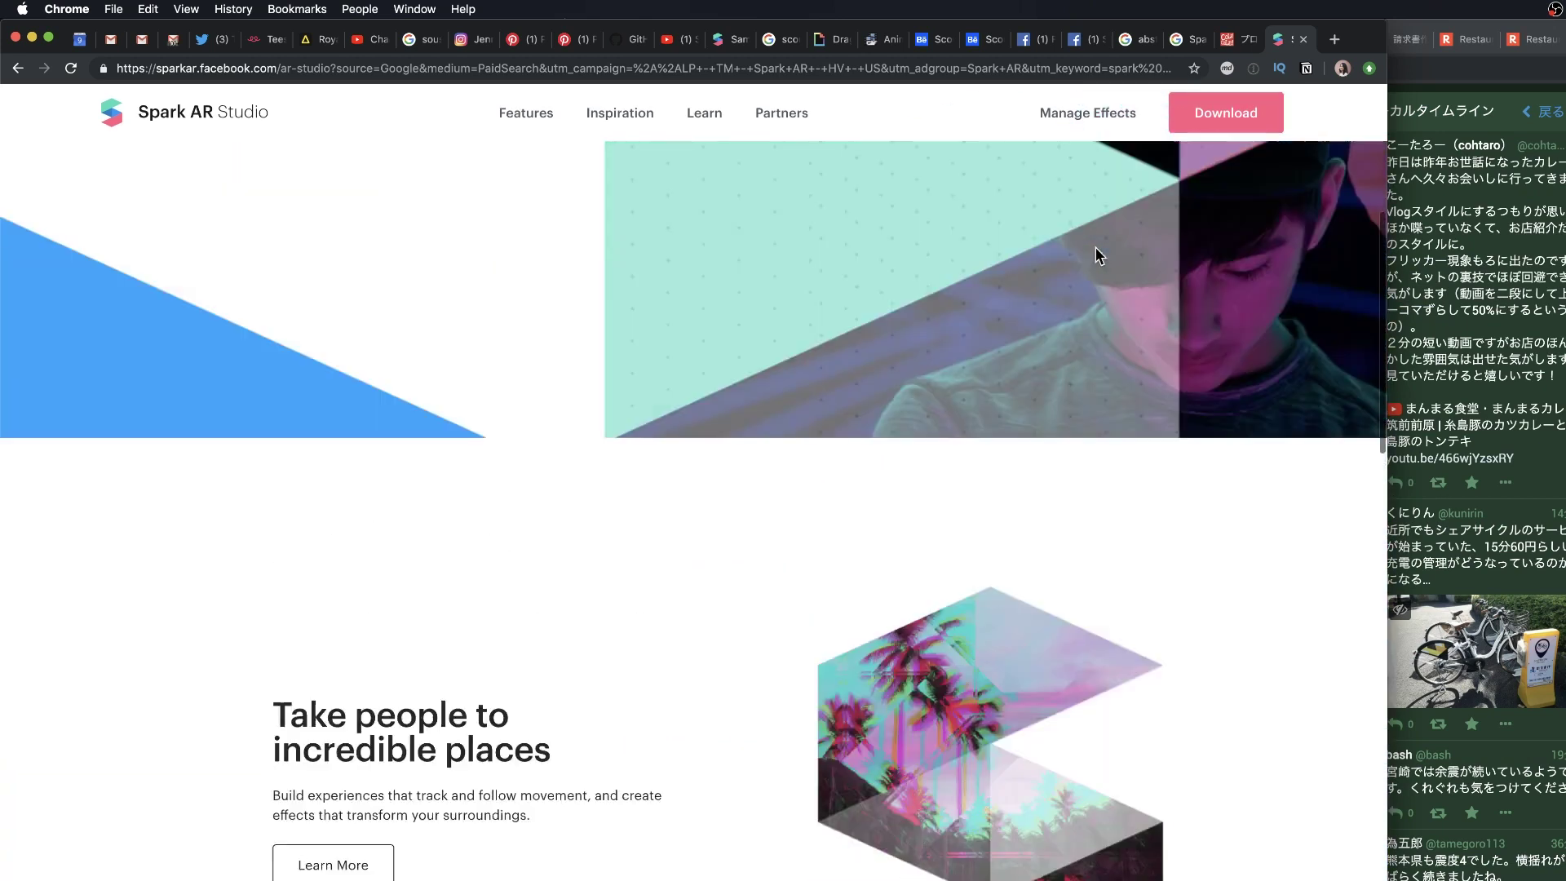
{"action": "scroll", "coordinate": [1095, 255], "scroll_direction": "up", "scroll_amount": 8}
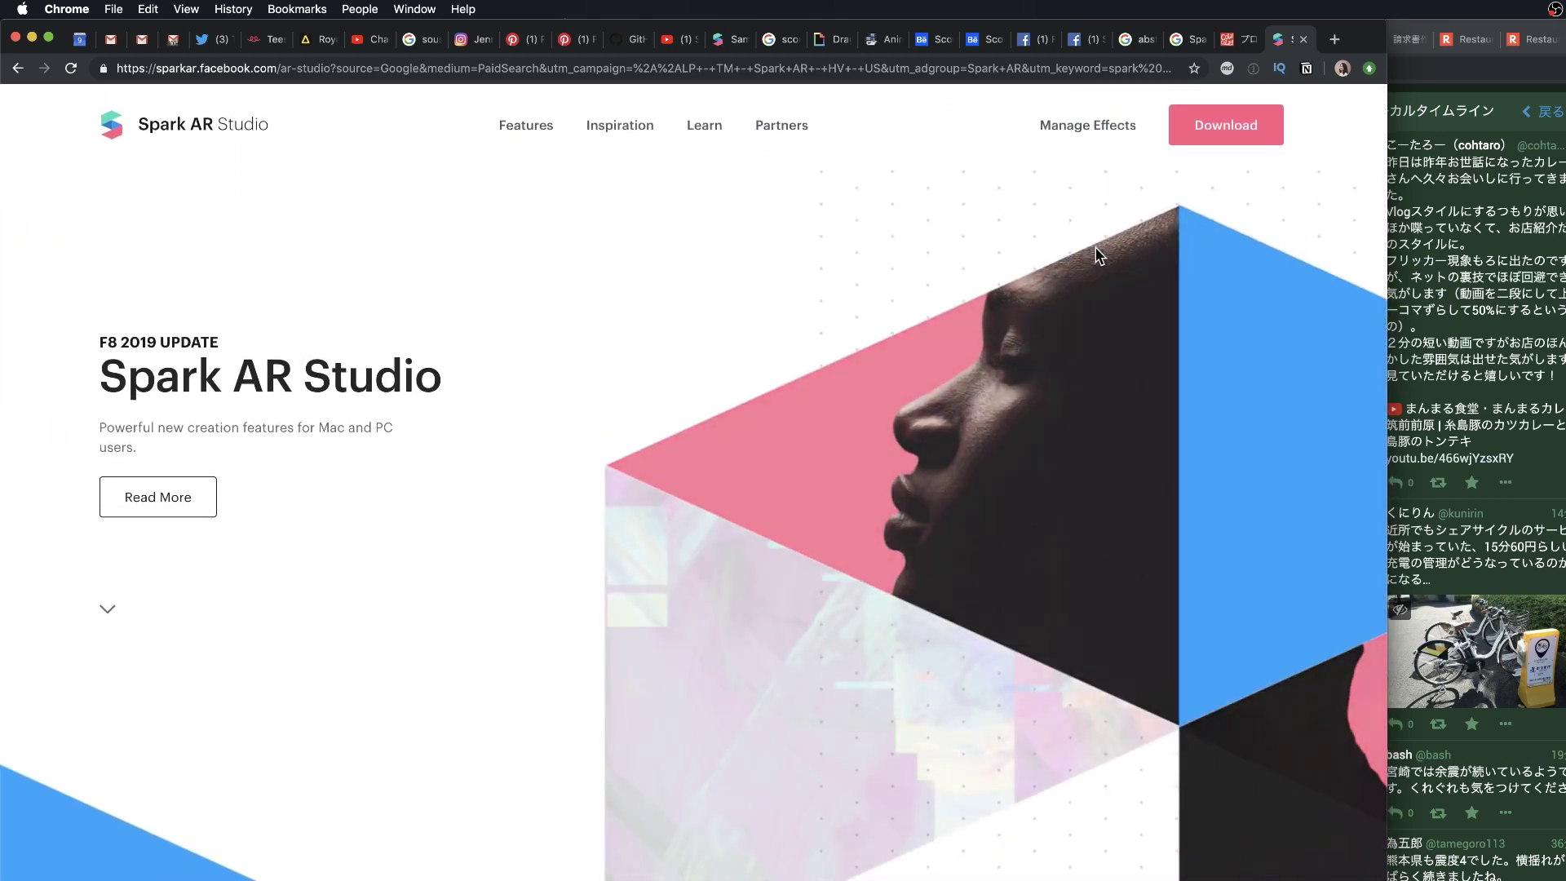
{"action": "scroll", "coordinate": [1095, 255], "scroll_direction": "down", "scroll_amount": 2}
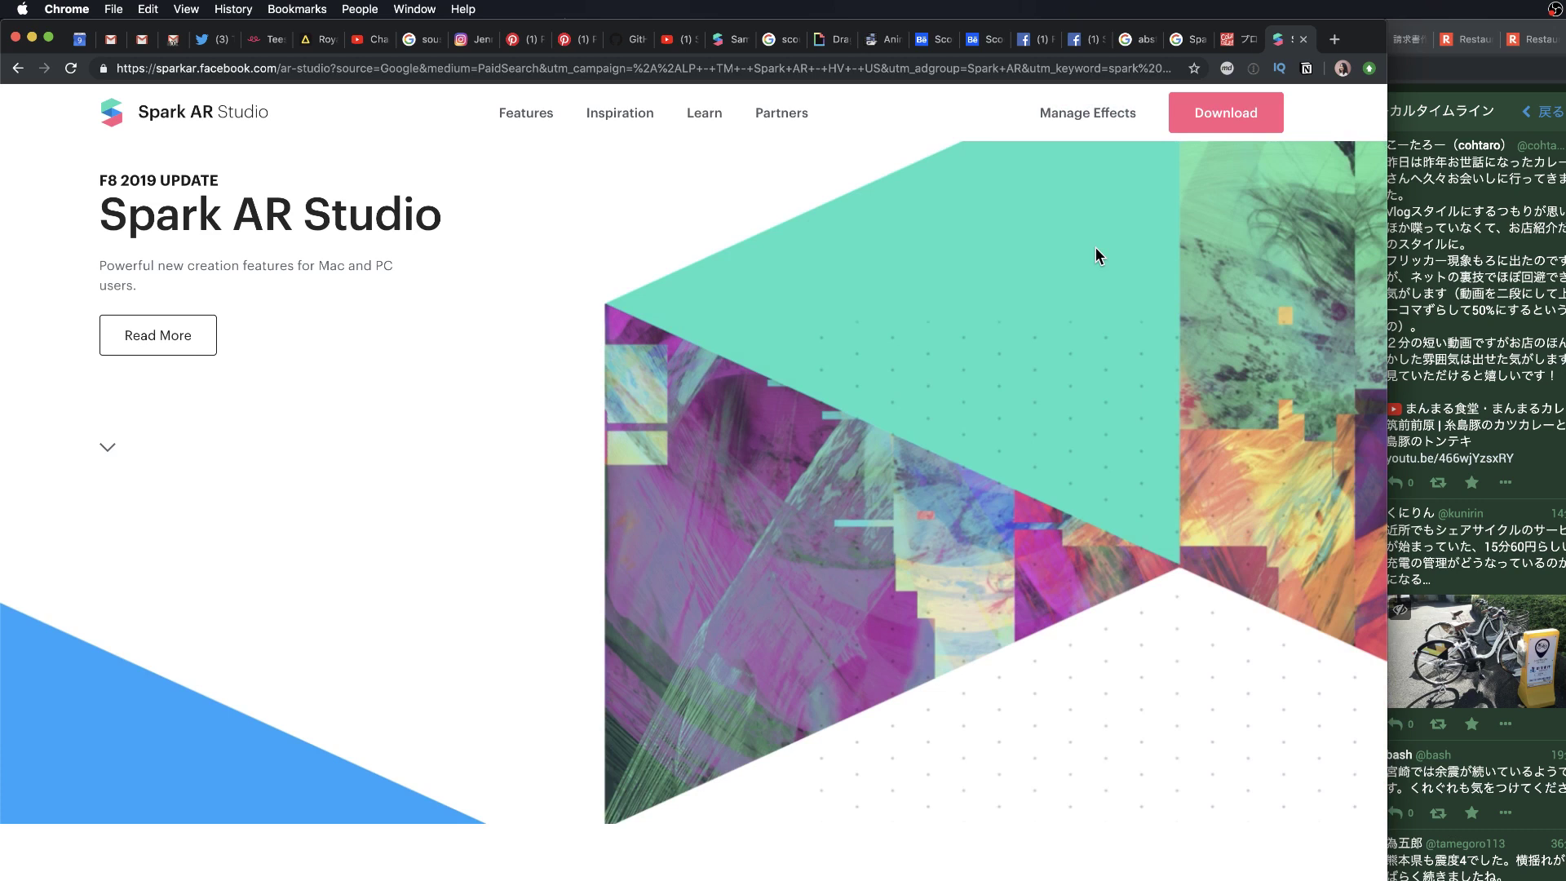
{"action": "scroll", "coordinate": [1095, 253], "scroll_direction": "up", "scroll_amount": 1}
{"action": "scroll", "coordinate": [1095, 253], "scroll_direction": "up", "scroll_amount": 3}
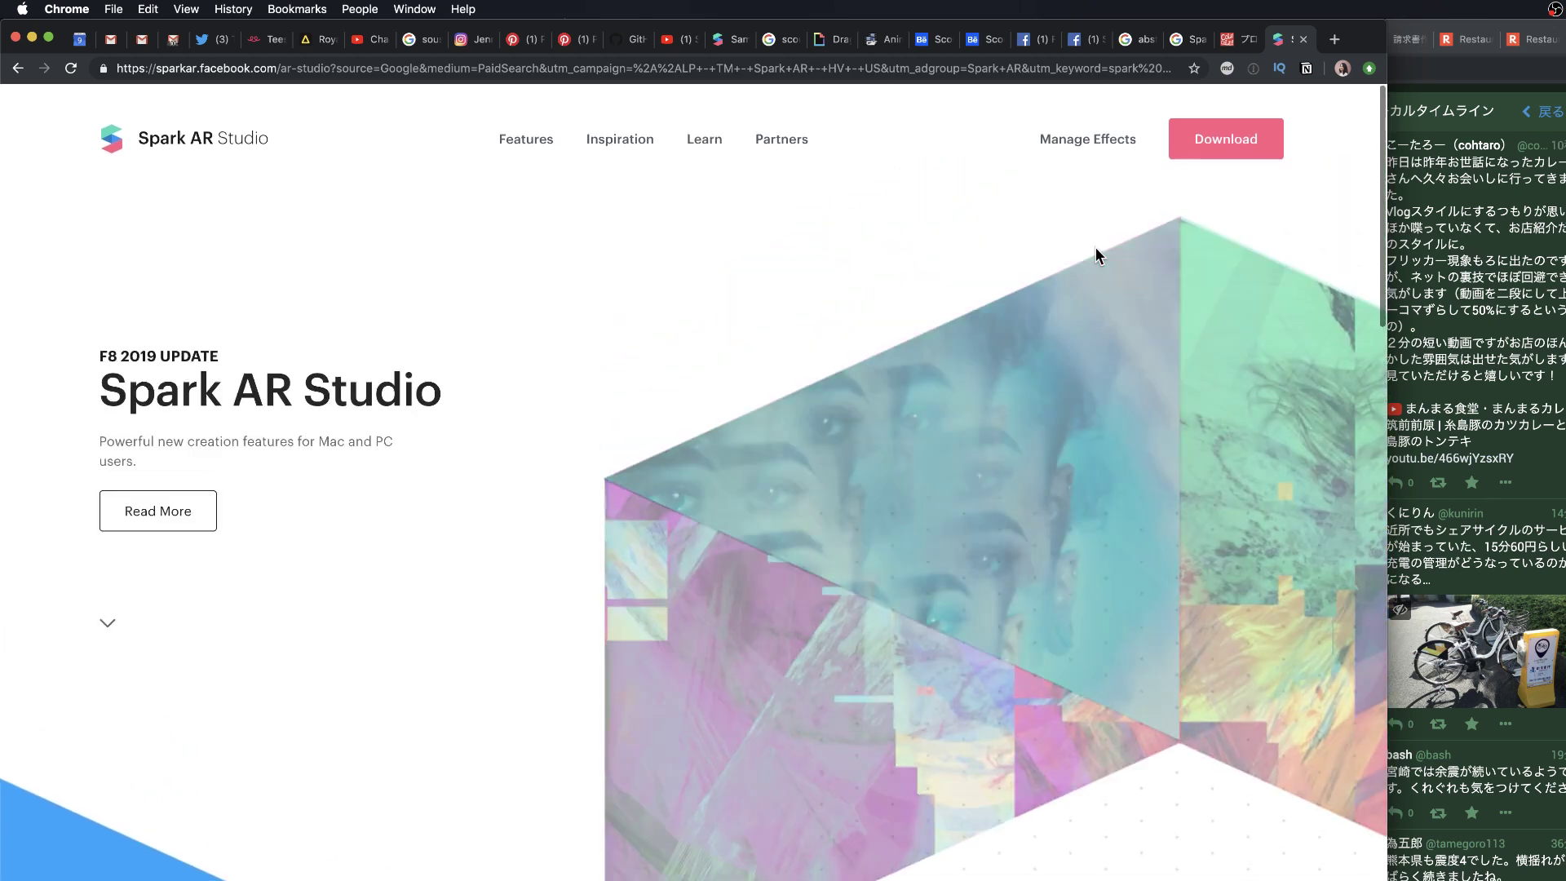
{"action": "scroll", "coordinate": [1094, 253], "scroll_direction": "up", "scroll_amount": 3}
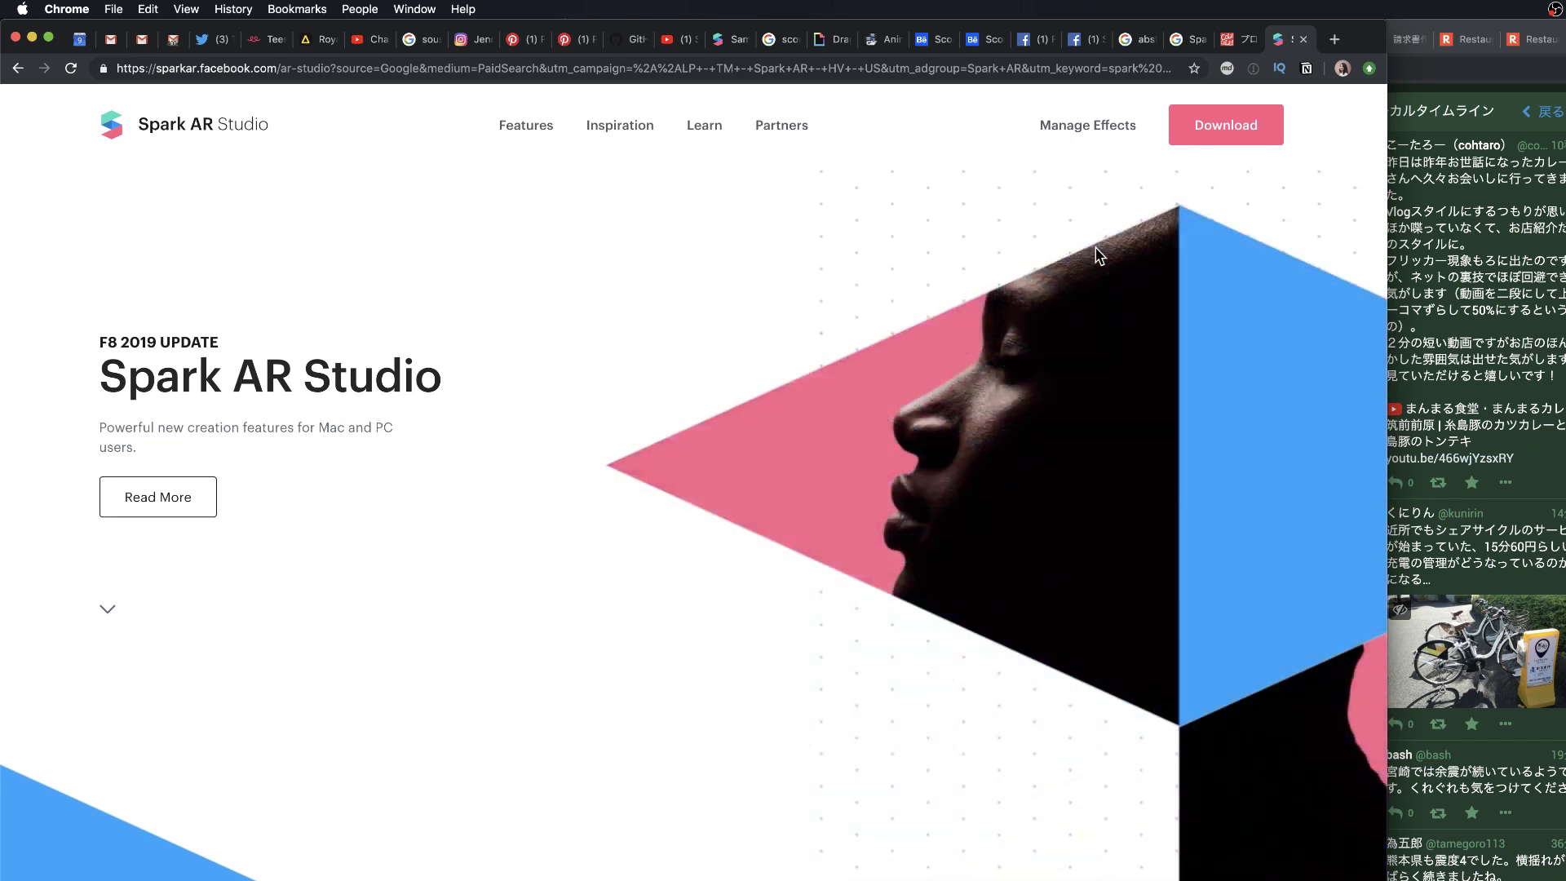
{"action": "scroll", "coordinate": [1094, 253], "scroll_direction": "down", "scroll_amount": 3}
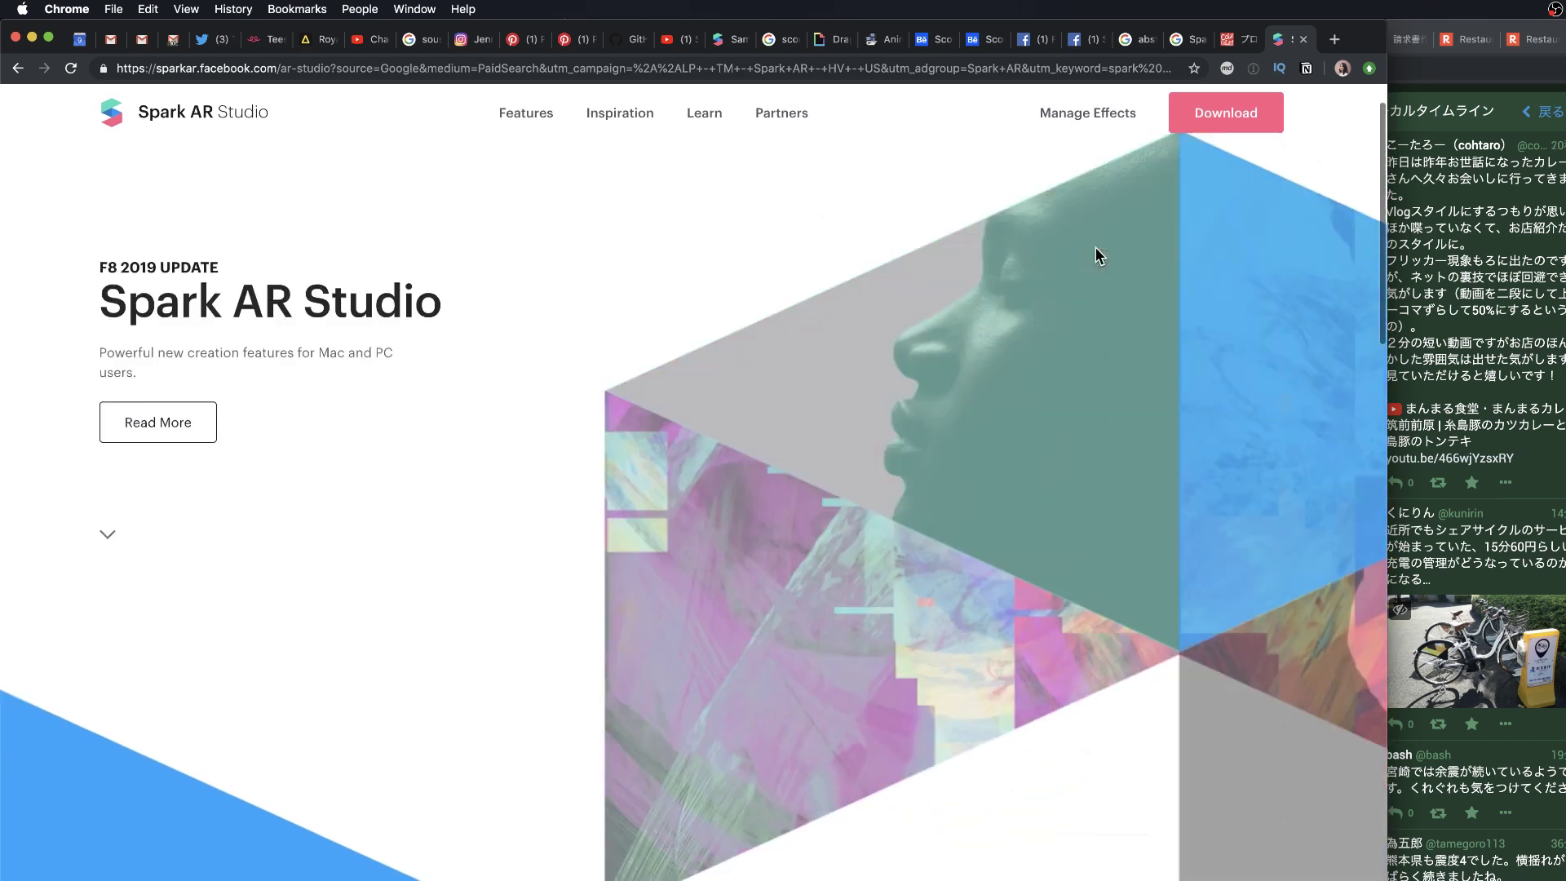
{"action": "scroll", "coordinate": [1096, 251], "scroll_direction": "down", "scroll_amount": 10}
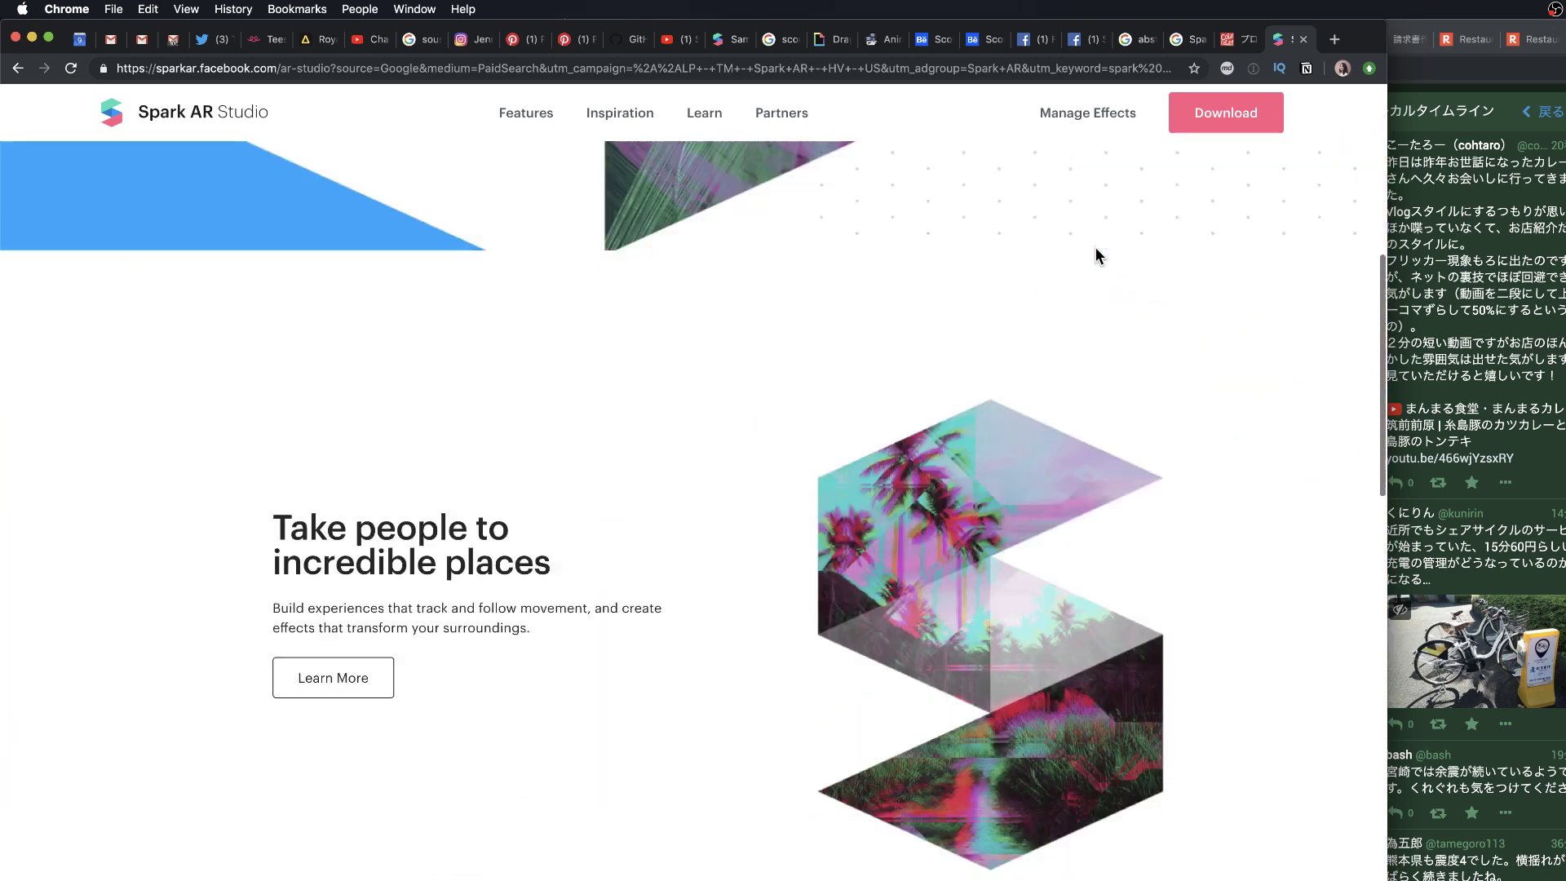
{"action": "scroll", "coordinate": [1095, 246], "scroll_direction": "up", "scroll_amount": 12}
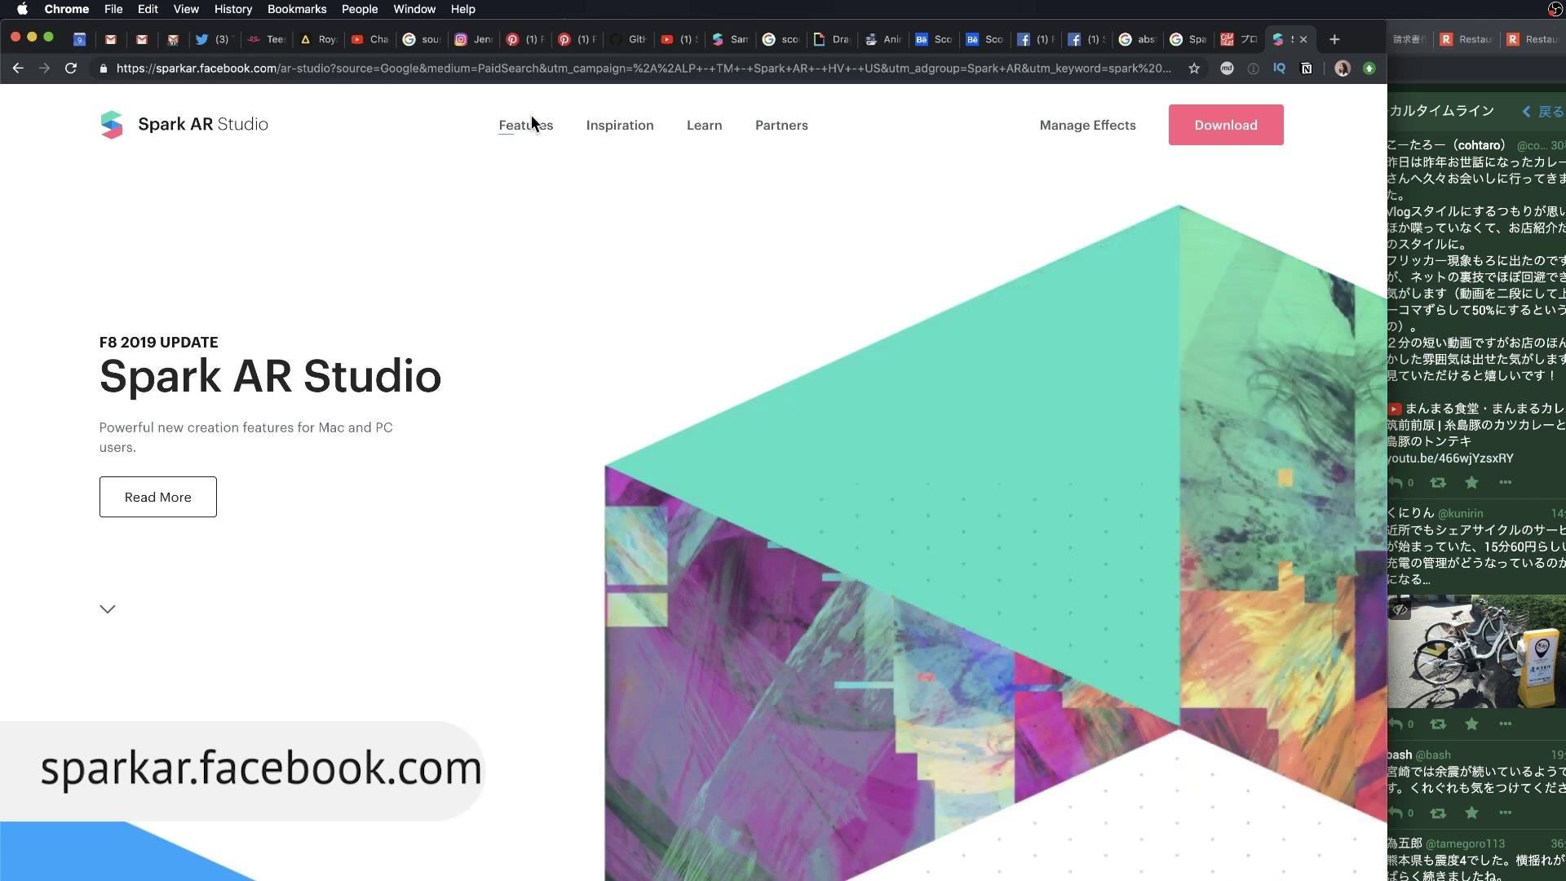
Open the site's Learn section and look over the Learning Center topics and the documentation guides
{"action": "left_click", "coordinate": [701, 127]}
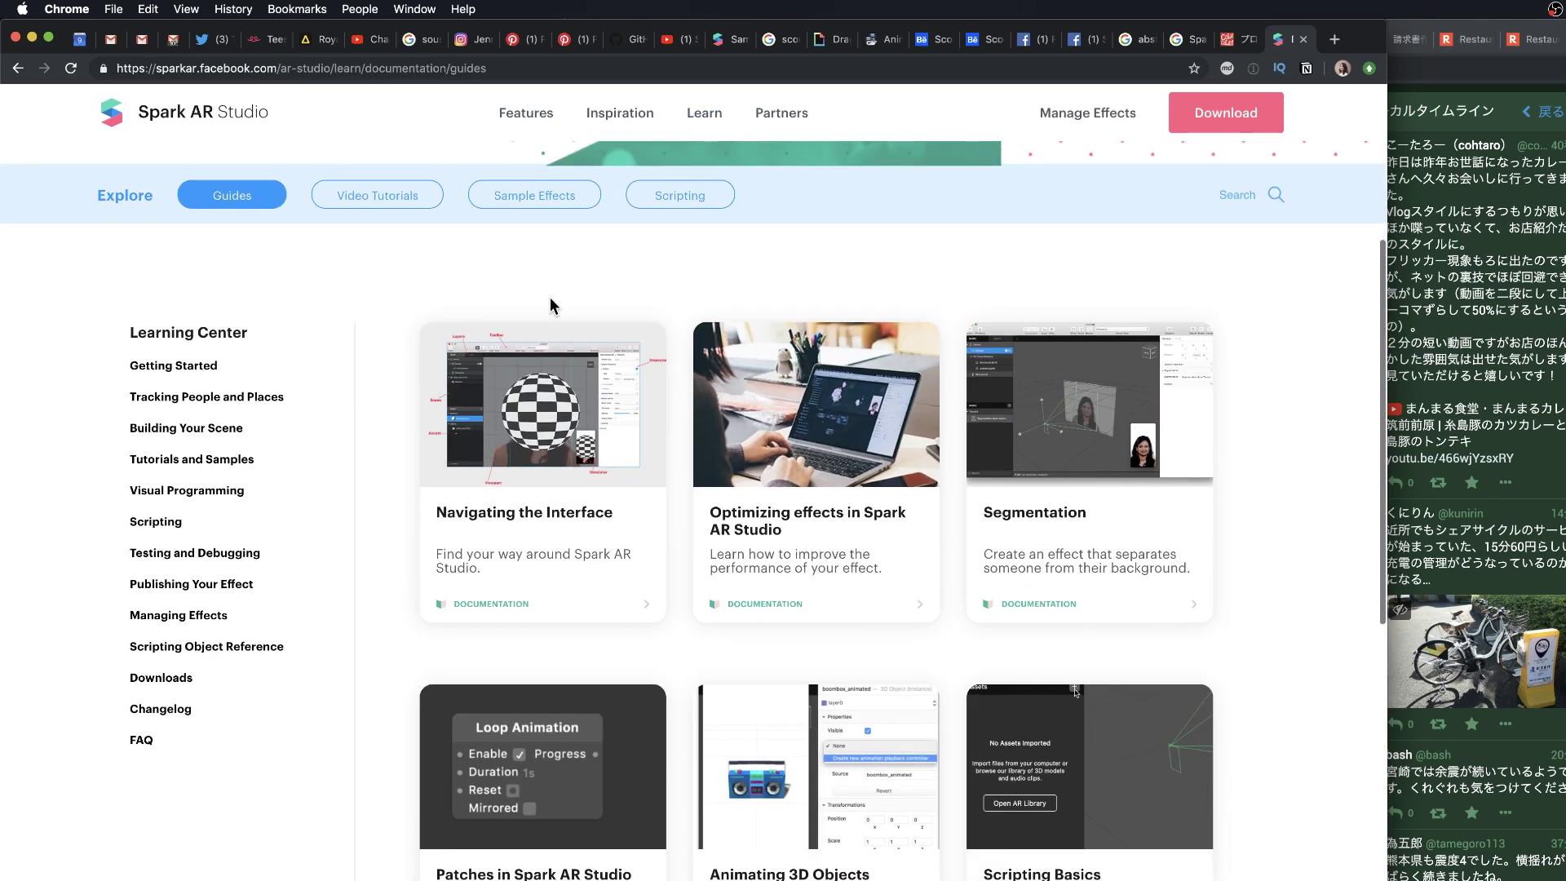
{"action": "scroll", "coordinate": [500, 340], "scroll_direction": "up", "scroll_amount": 3}
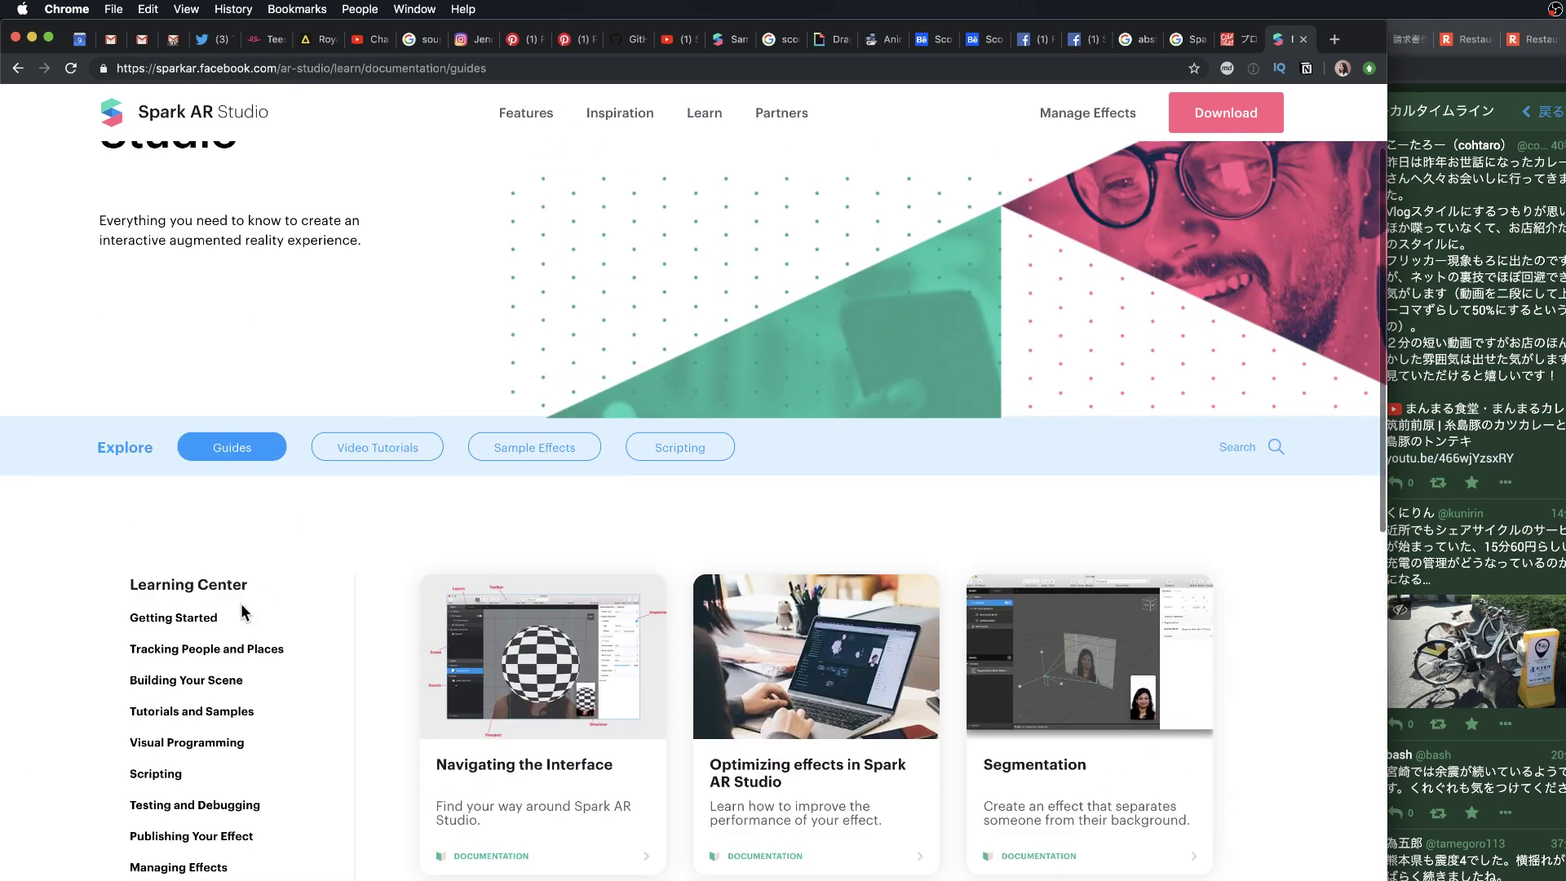
{"action": "scroll", "coordinate": [245, 636], "scroll_direction": "down", "scroll_amount": 5}
{"action": "scroll", "coordinate": [261, 660], "scroll_direction": "up", "scroll_amount": 6}
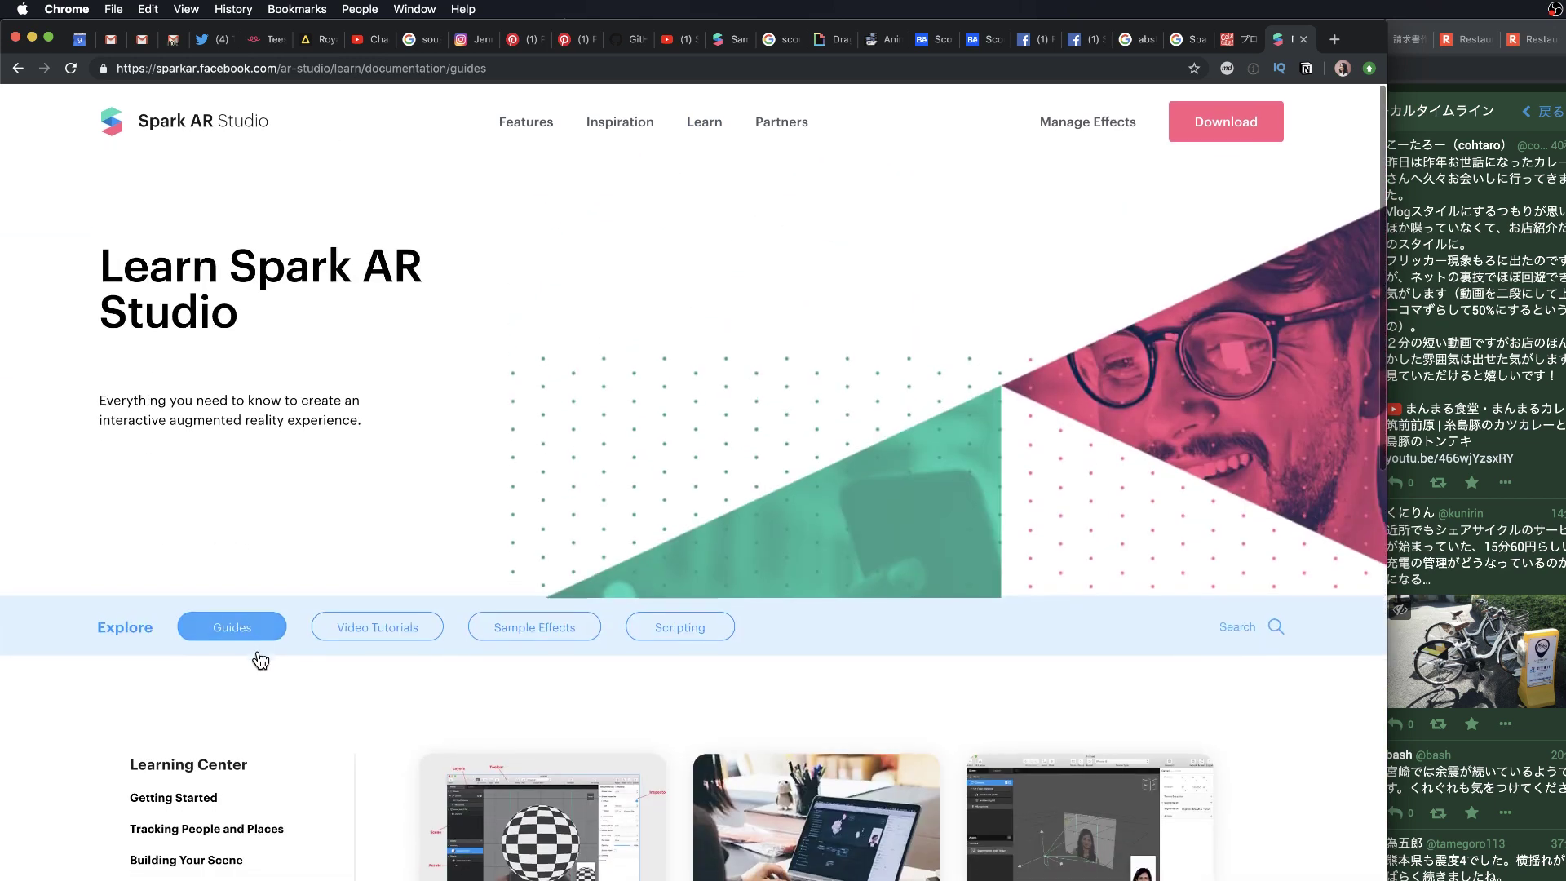
{"action": "scroll", "coordinate": [260, 657], "scroll_direction": "down", "scroll_amount": 2}
{"action": "scroll", "coordinate": [259, 660], "scroll_direction": "down", "scroll_amount": 4}
{"action": "scroll", "coordinate": [258, 660], "scroll_direction": "up", "scroll_amount": 3}
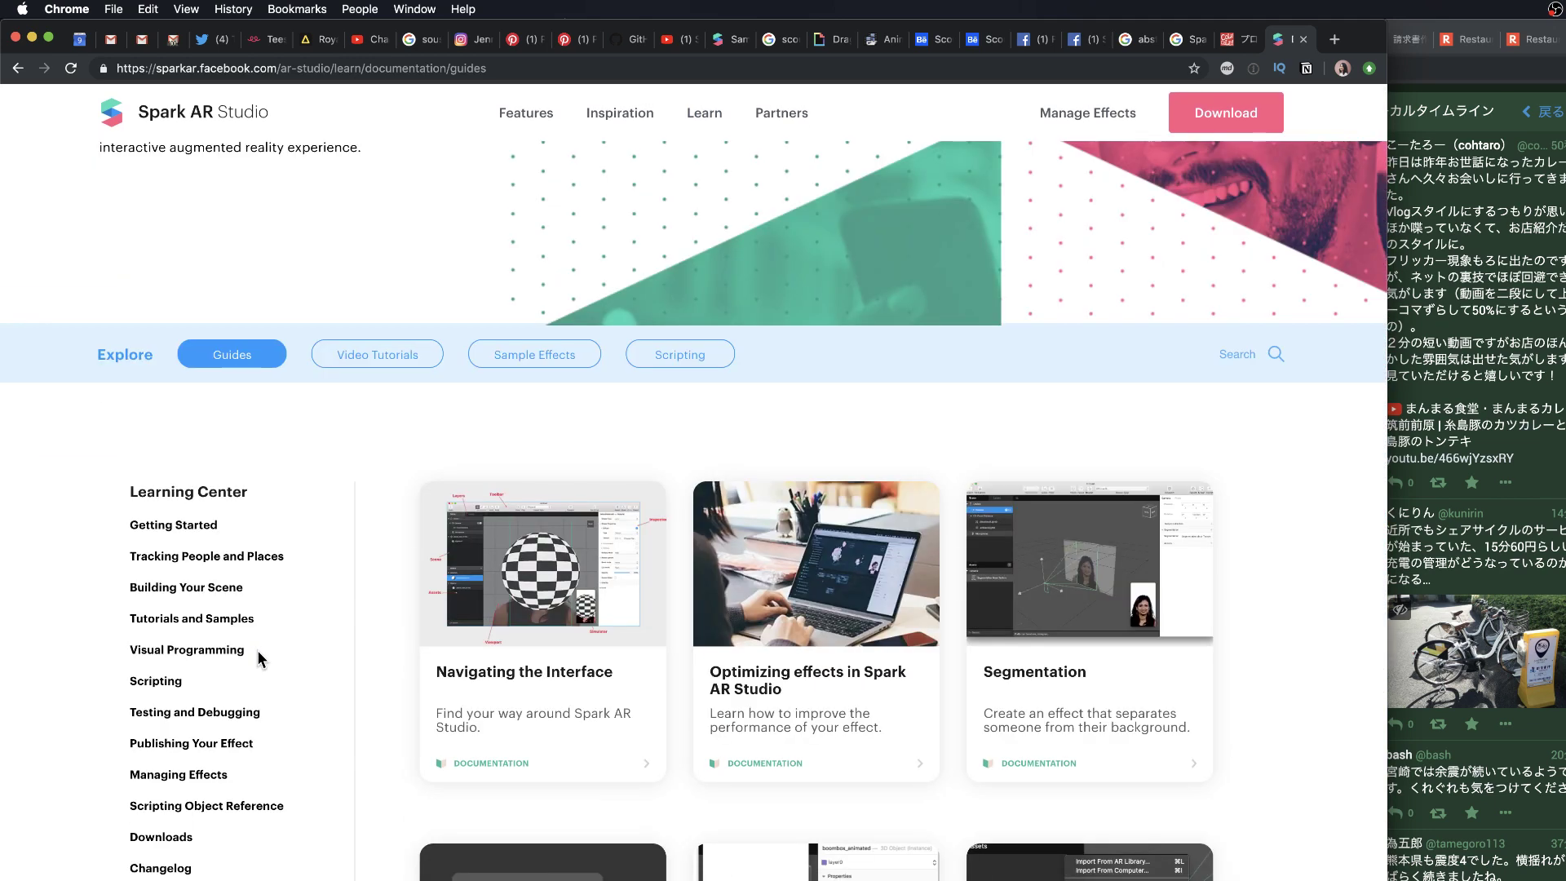
{"action": "scroll", "coordinate": [257, 650], "scroll_direction": "up", "scroll_amount": 2}
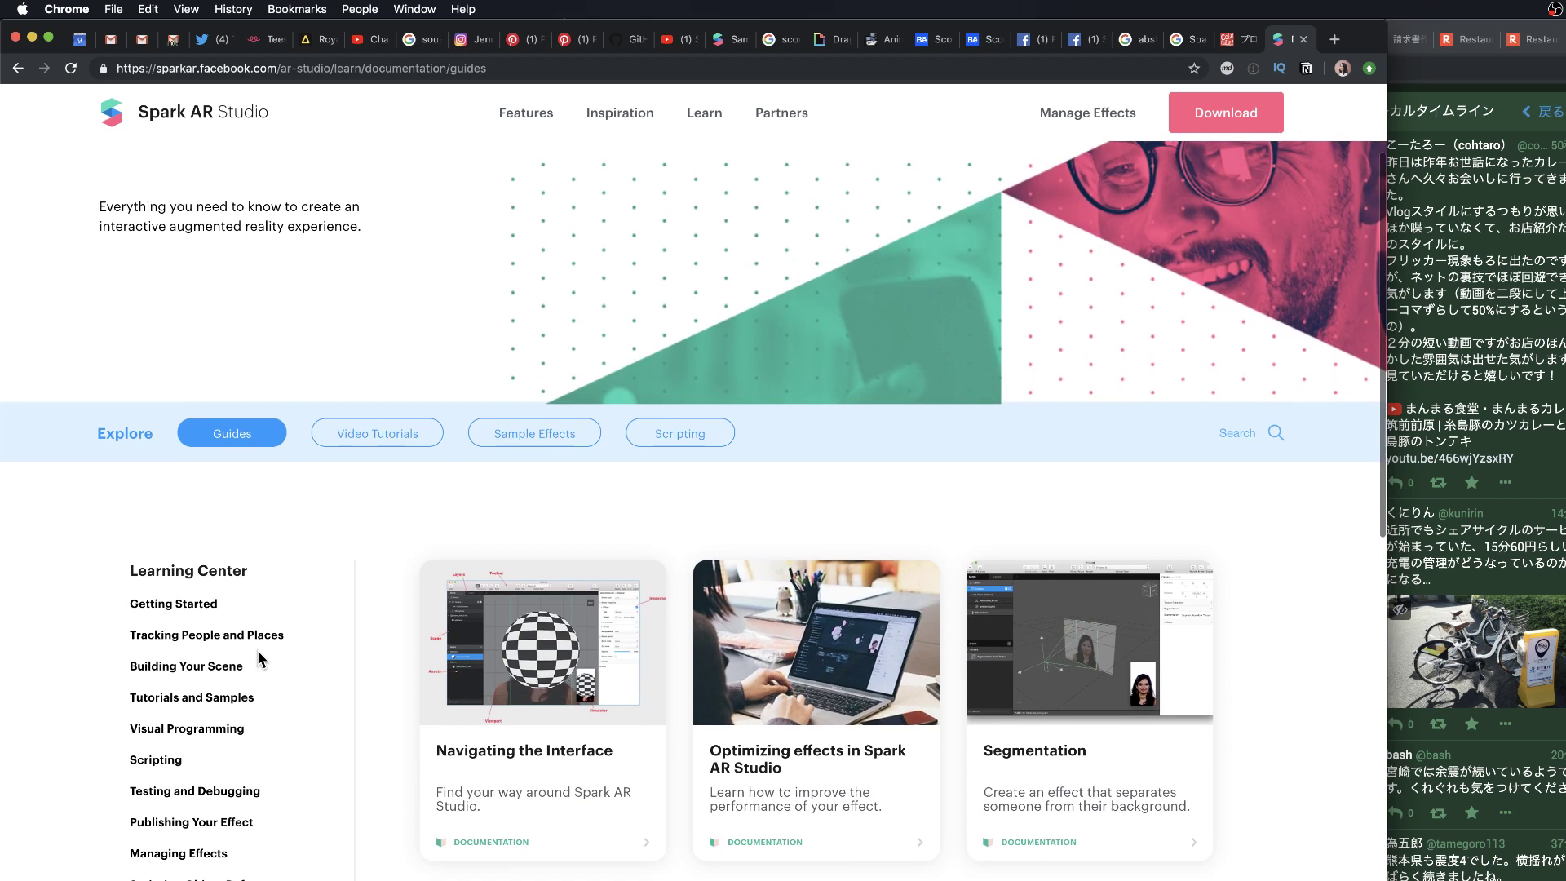
{"action": "scroll", "coordinate": [257, 658], "scroll_direction": "down", "scroll_amount": 1}
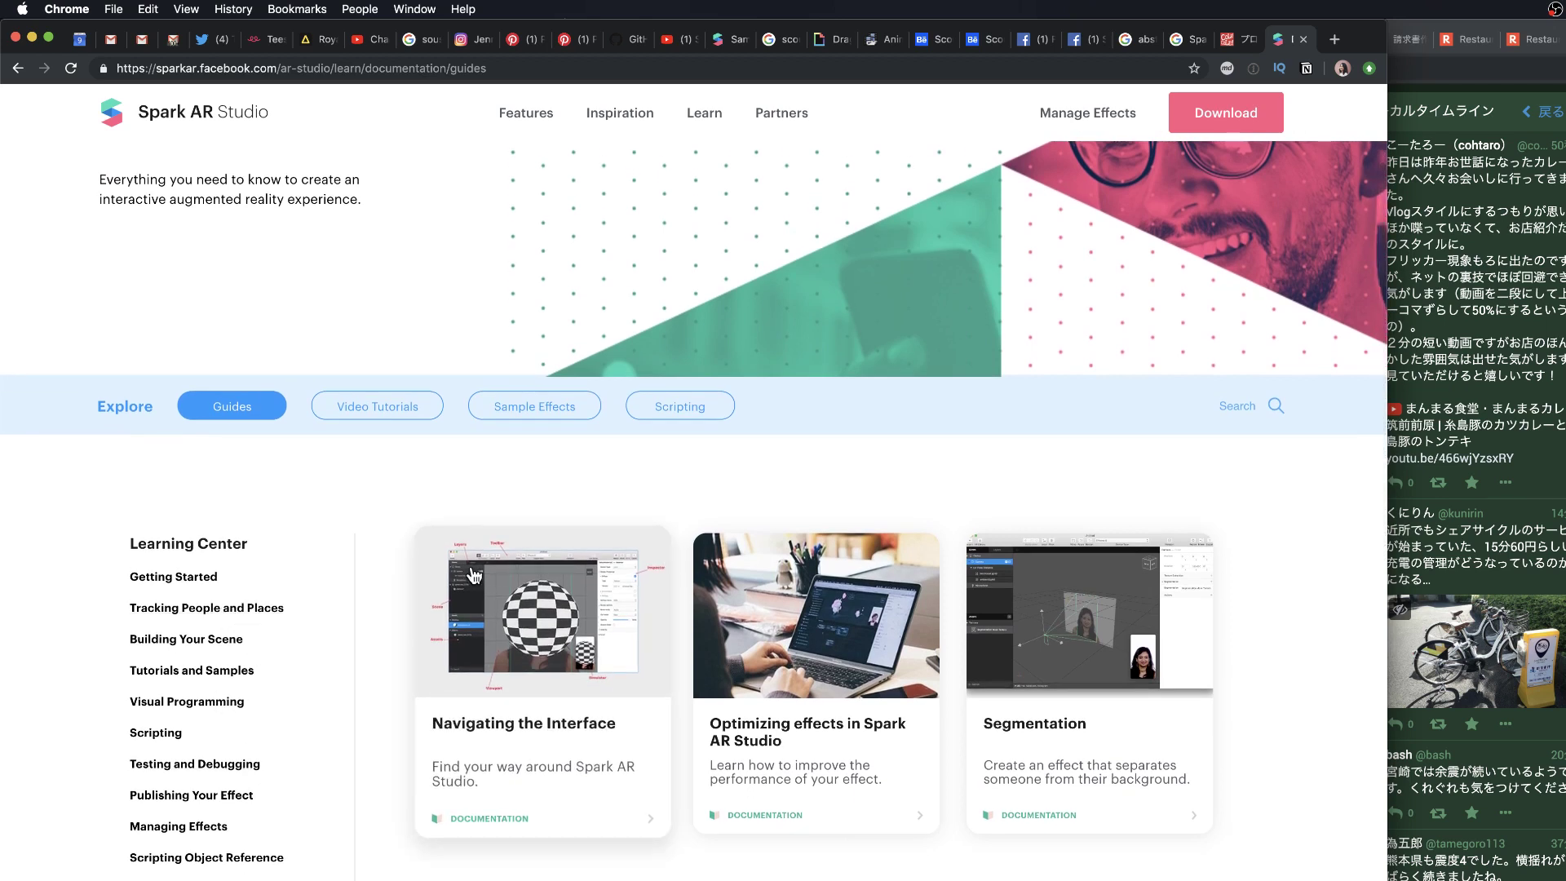
{"action": "scroll", "coordinate": [349, 502], "scroll_direction": "down", "scroll_amount": 3}
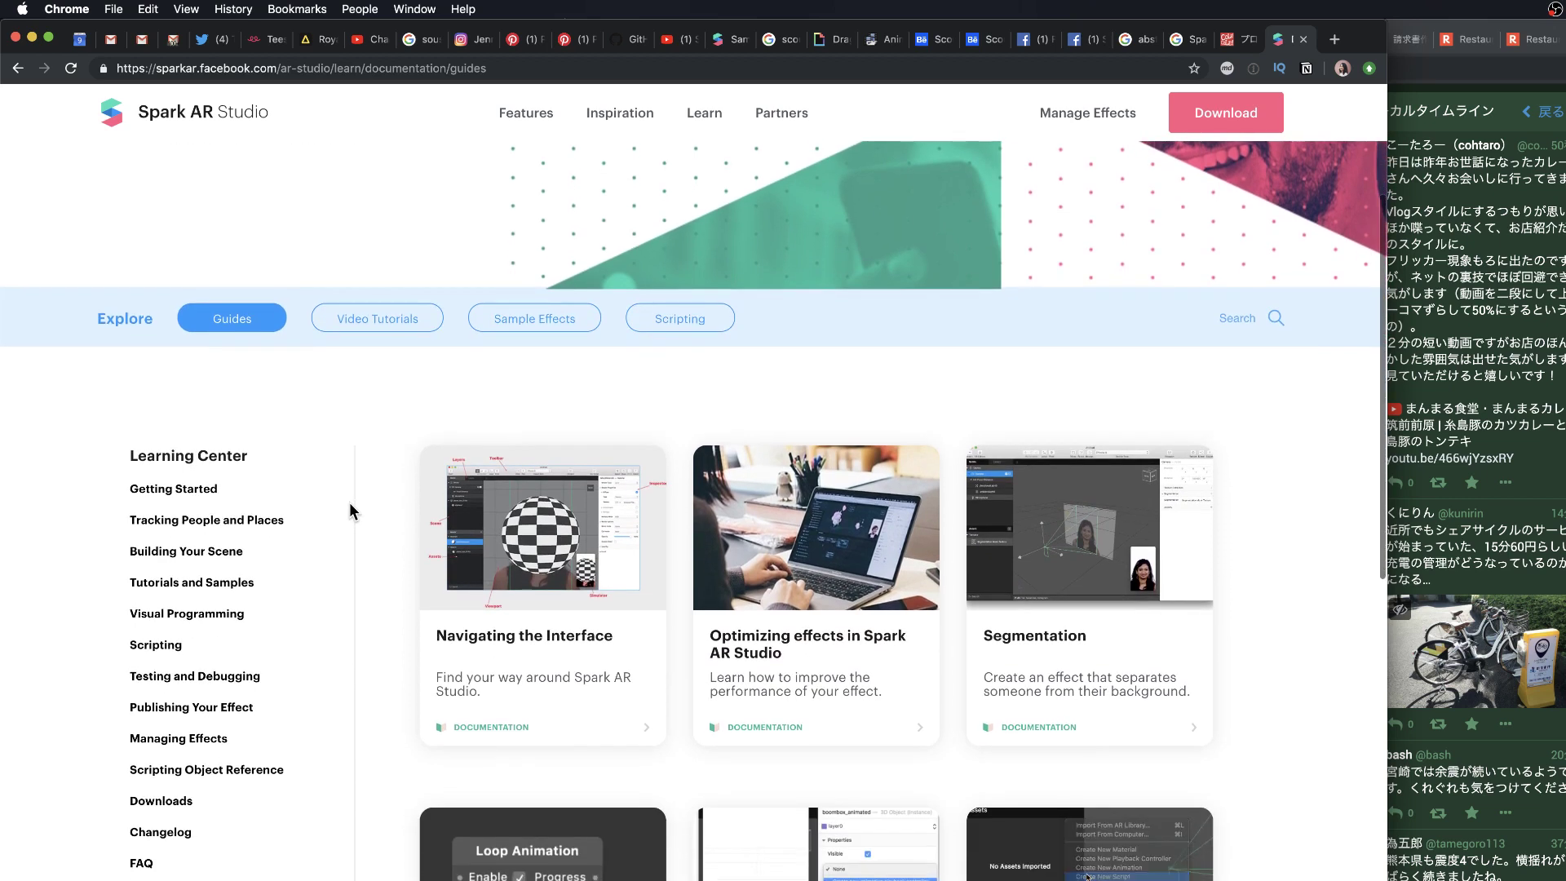
{"action": "scroll", "coordinate": [350, 502], "scroll_direction": "up", "scroll_amount": 2}
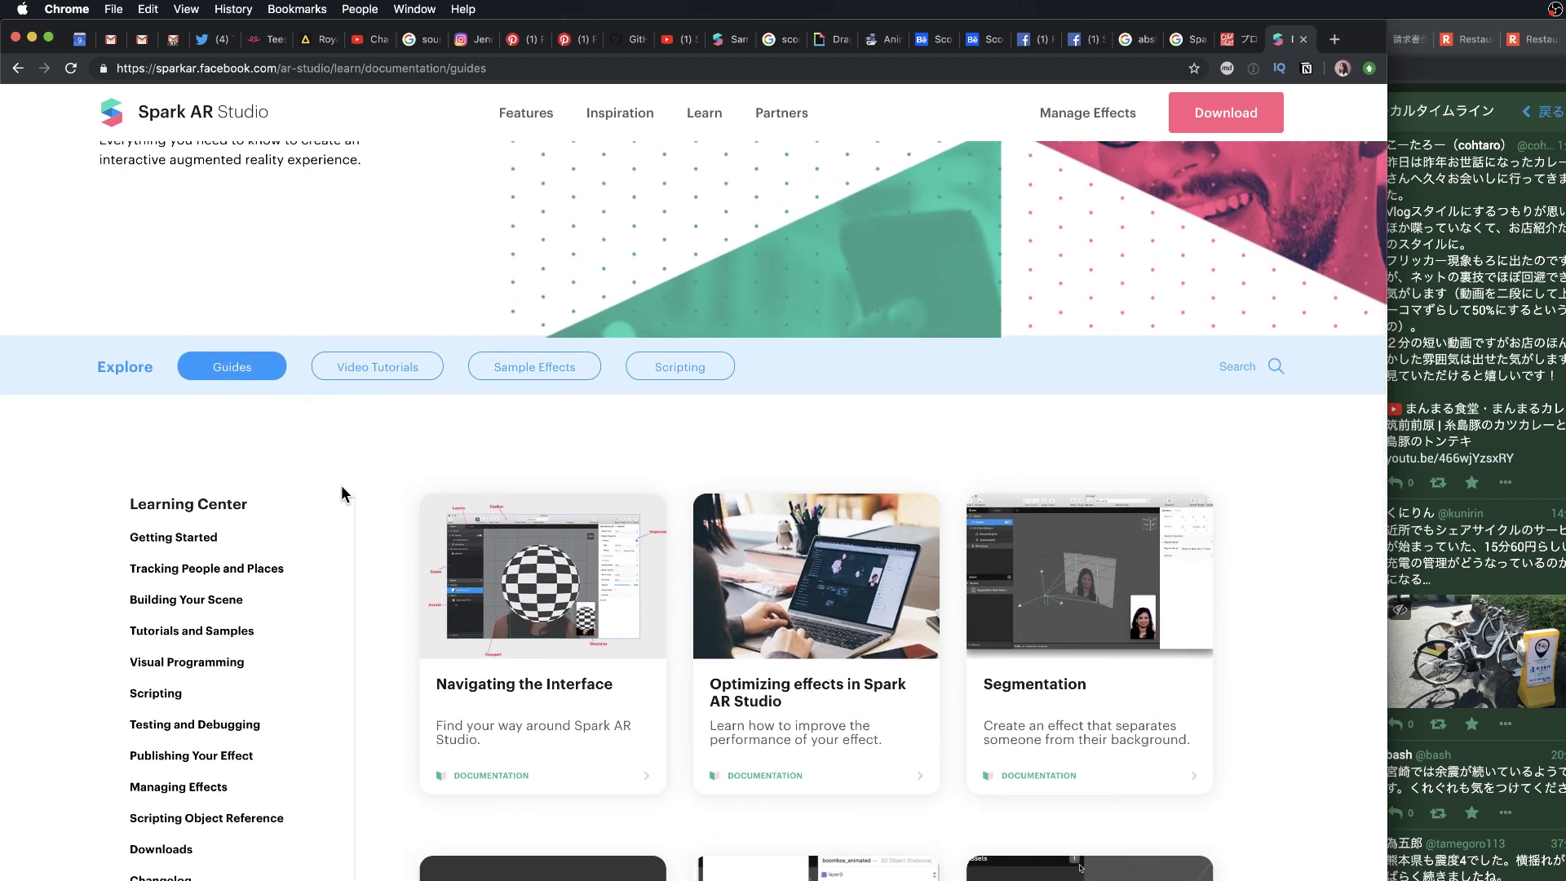
Switch to Spark AR Studio and create a new blank project
{"action": "key", "text": "super+Tab"}
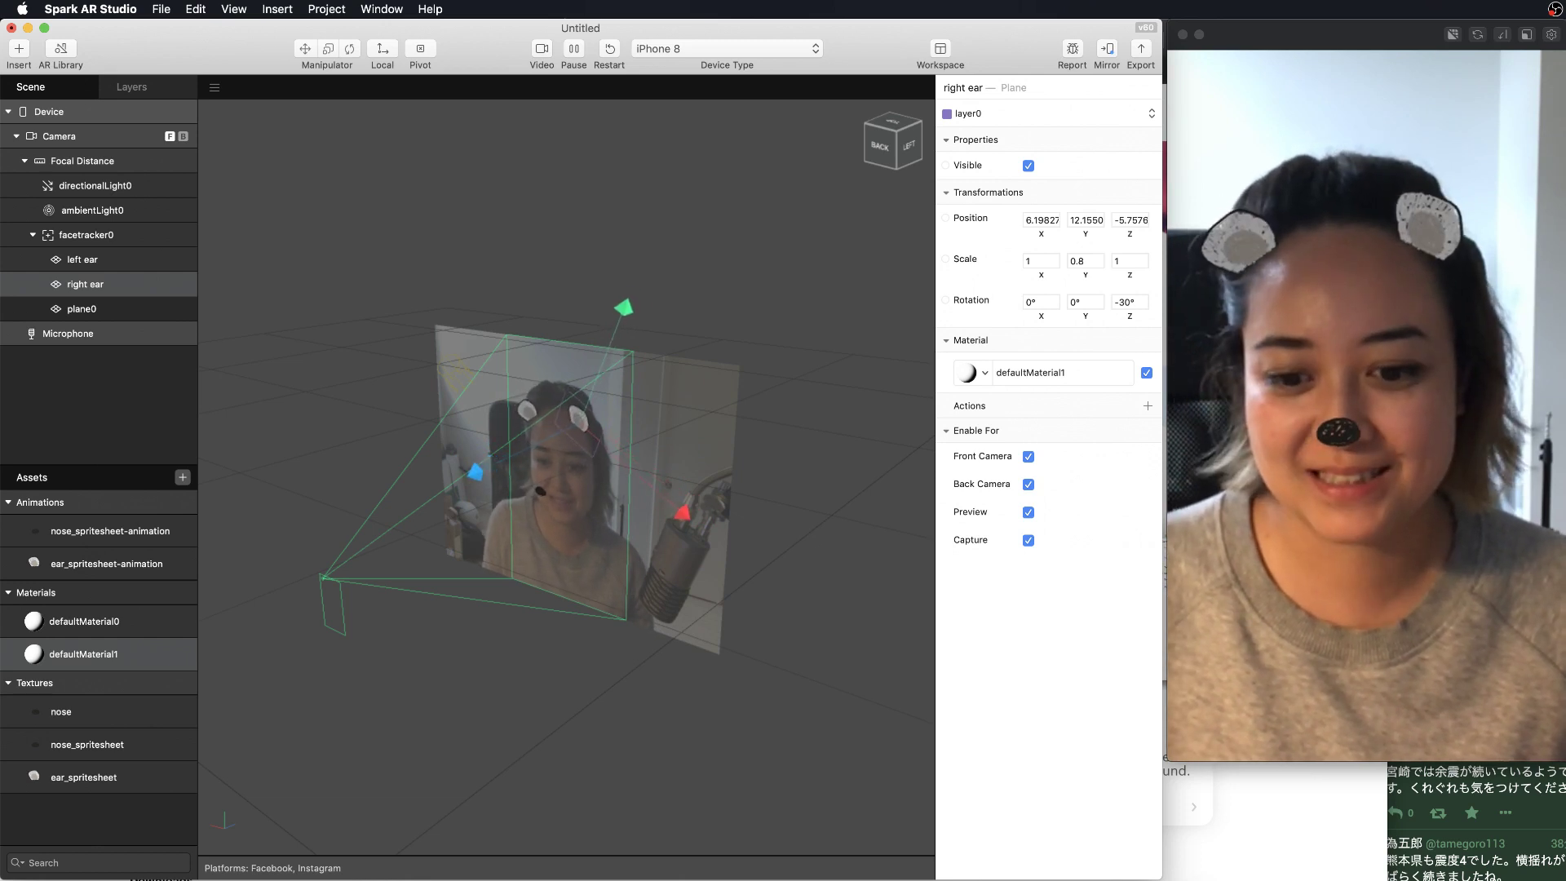
{"action": "key", "text": "super+Tab"}
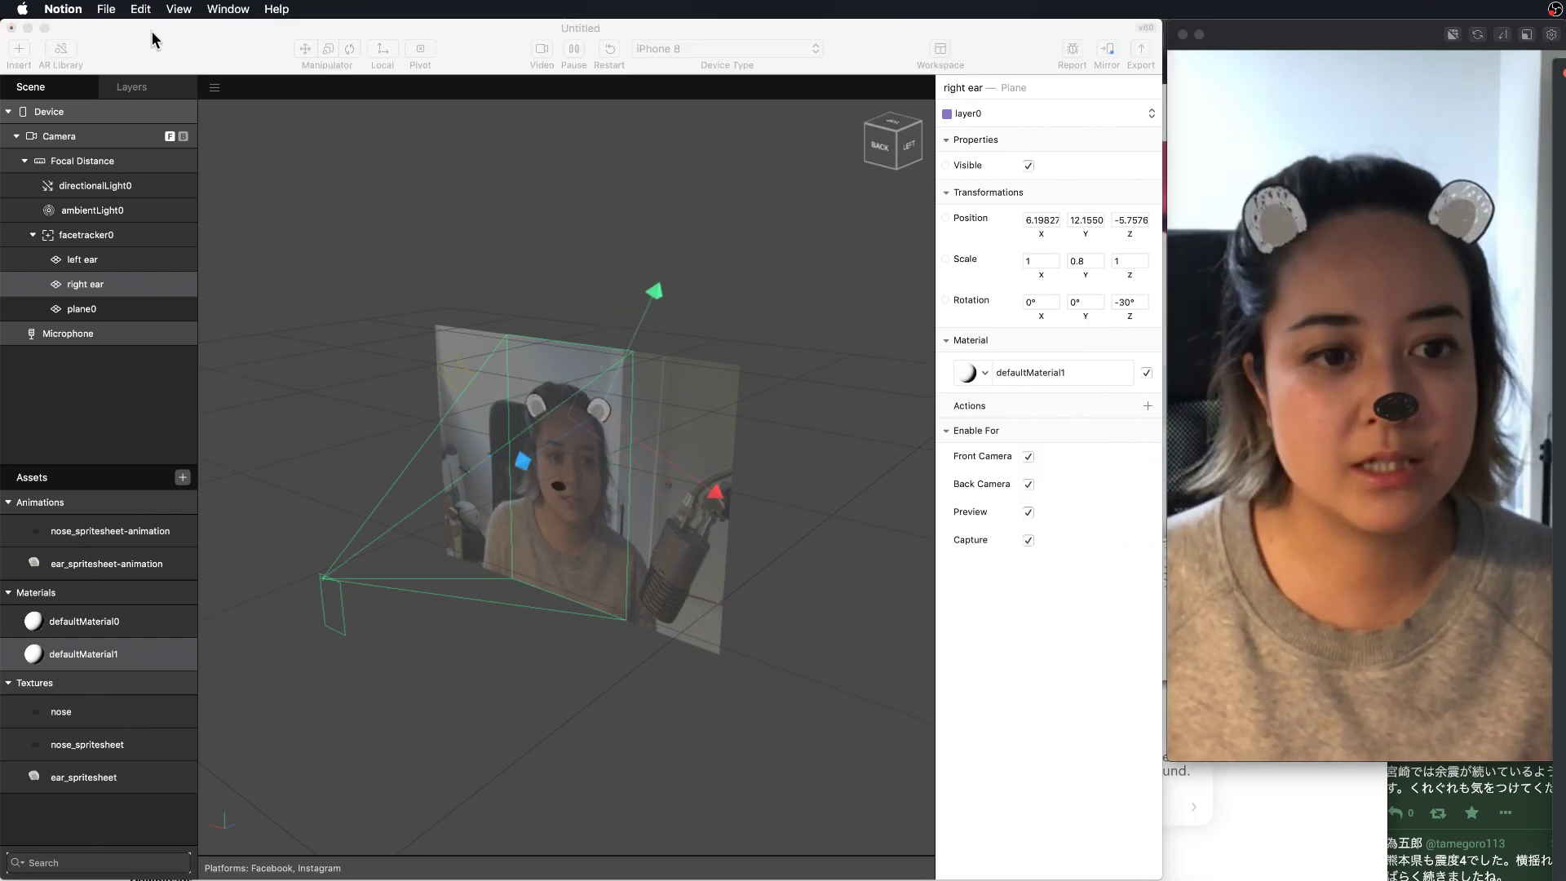
{"action": "left_click", "coordinate": [109, 41]}
{"action": "left_click", "coordinate": [160, 9]}
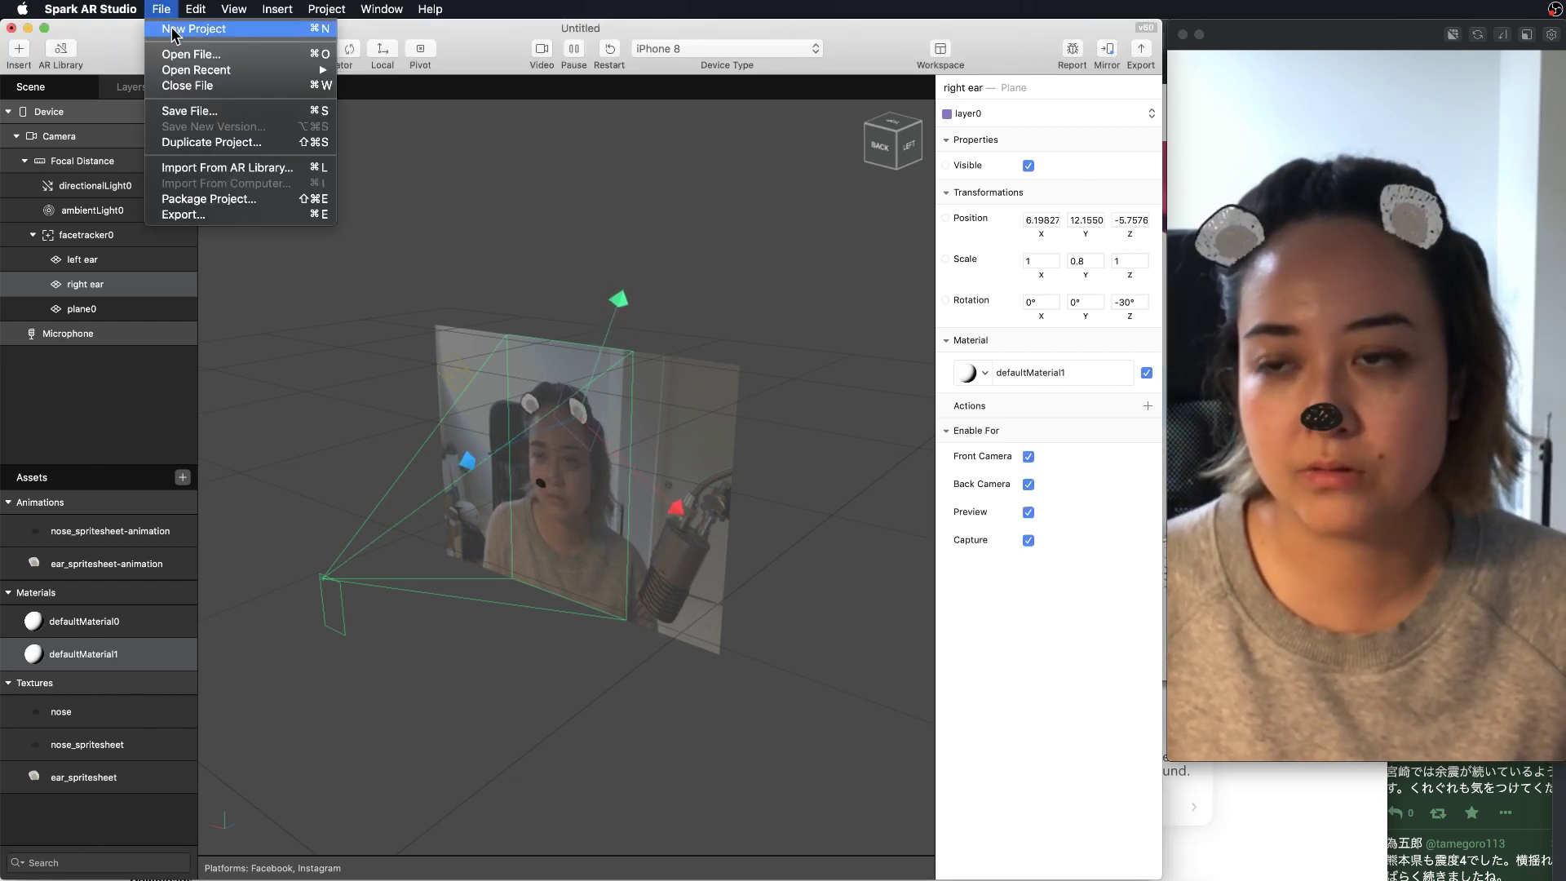
{"action": "left_click", "coordinate": [172, 29]}
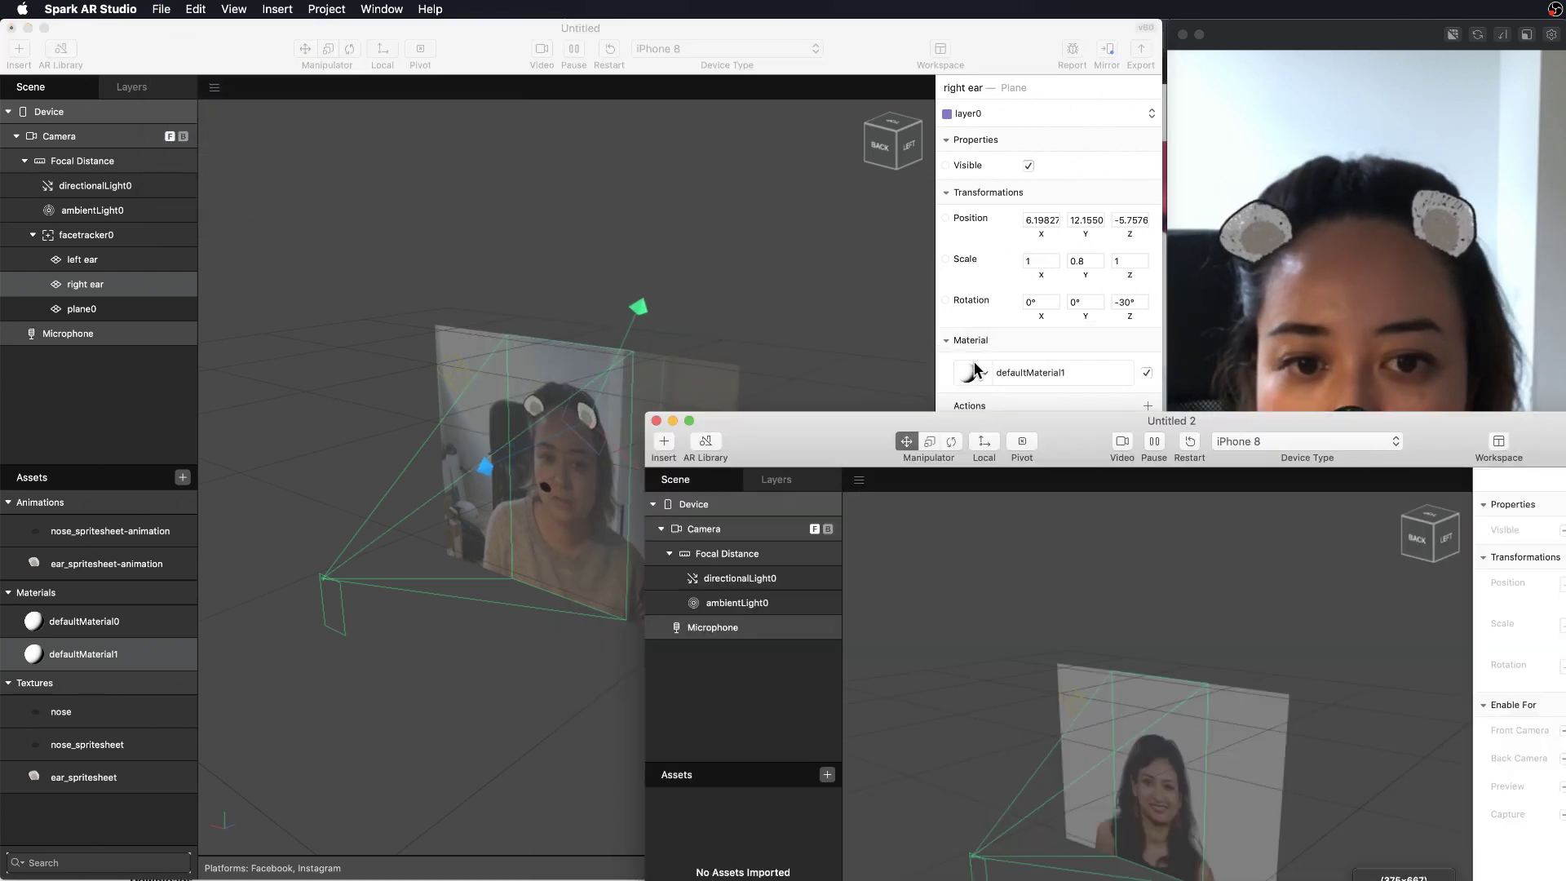
Move the new project's window over the old project and enlarge it to cover the same area
{"action": "left_click_drag", "start_coordinate": [1094, 442], "coordinate": [455, 24]}
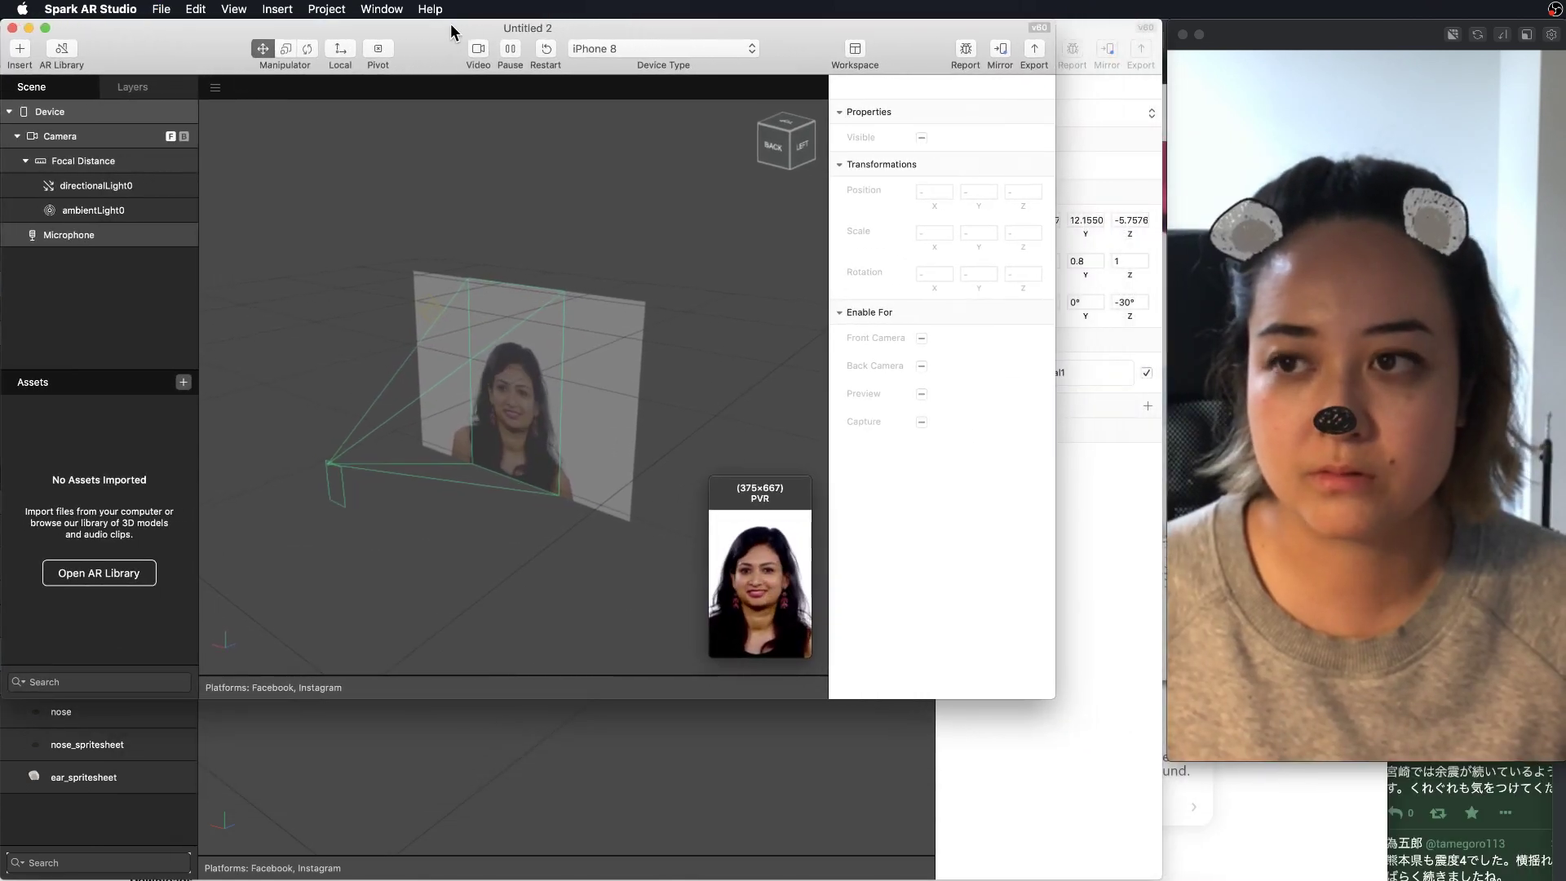
{"action": "left_click_drag", "start_coordinate": [1051, 690], "coordinate": [1150, 876]}
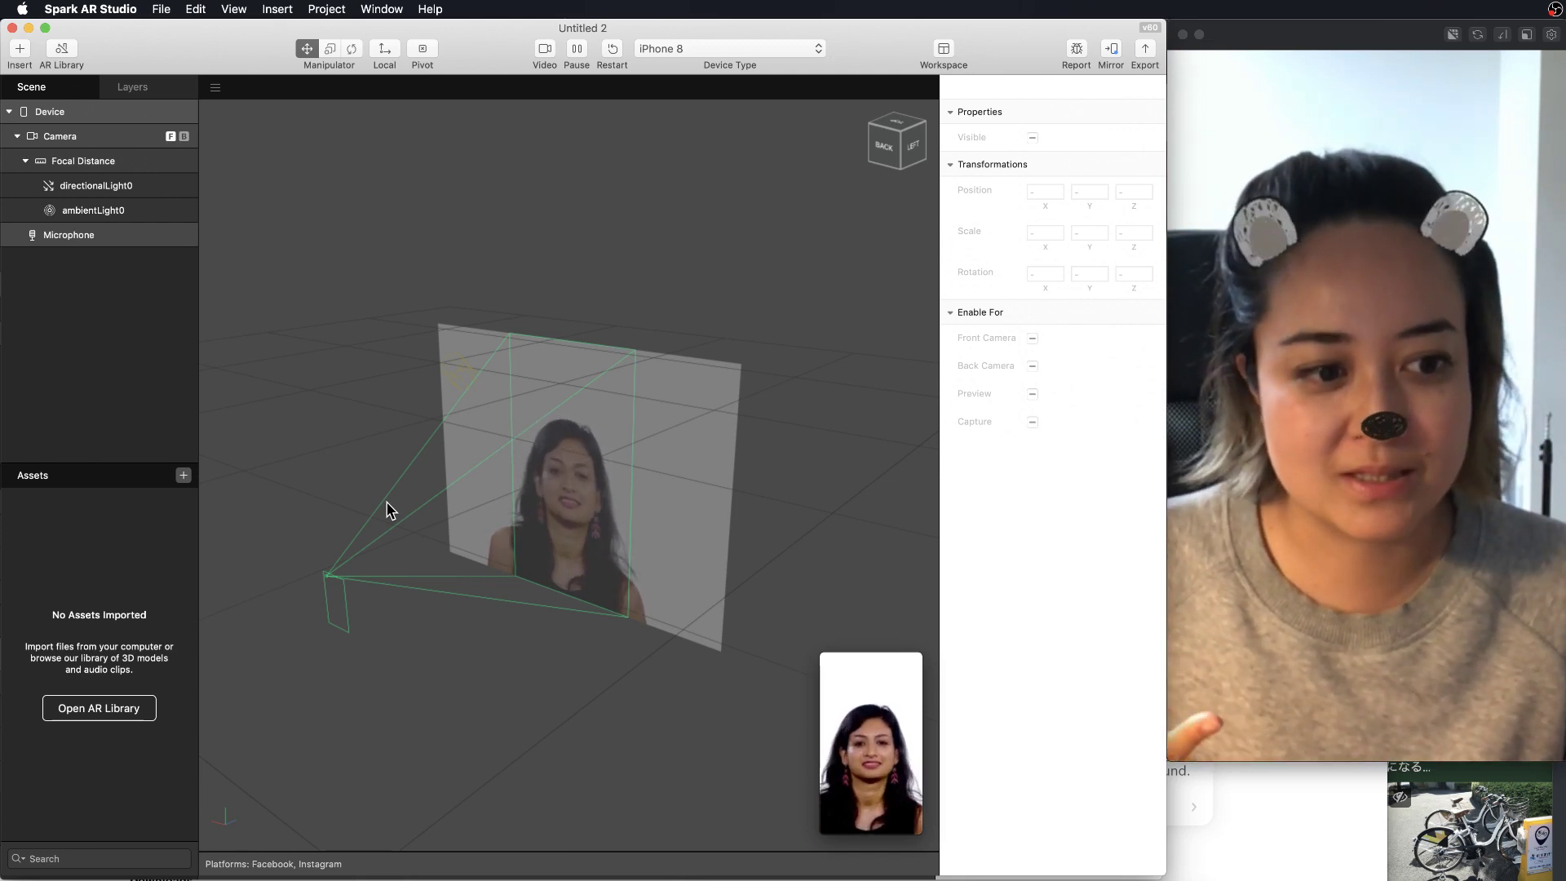
{"action": "left_click", "coordinate": [161, 9]}
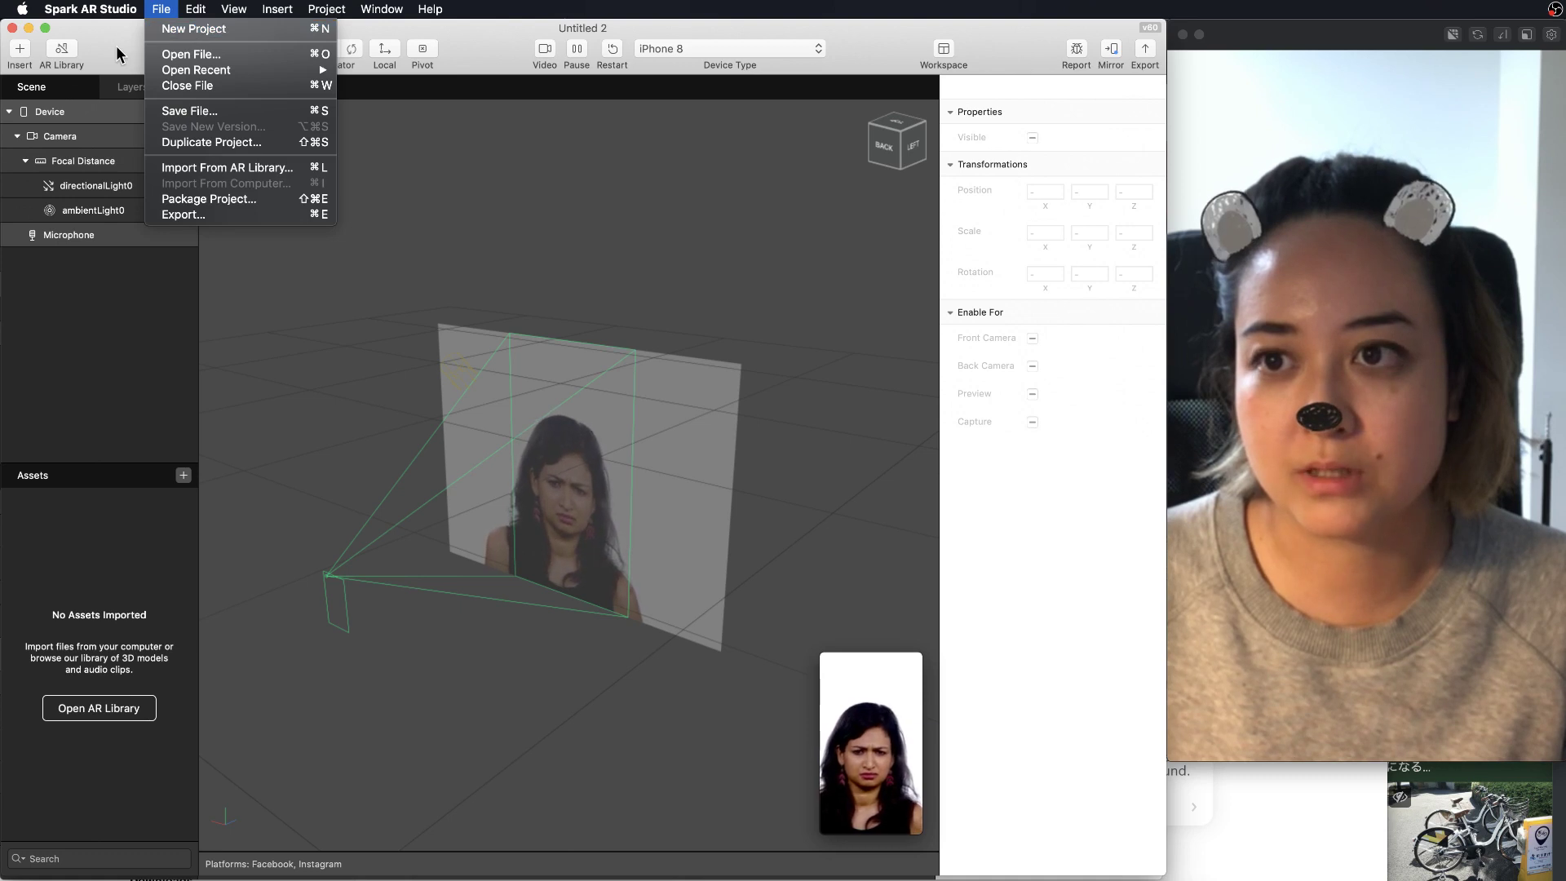
{"action": "left_click", "coordinate": [151, 51]}
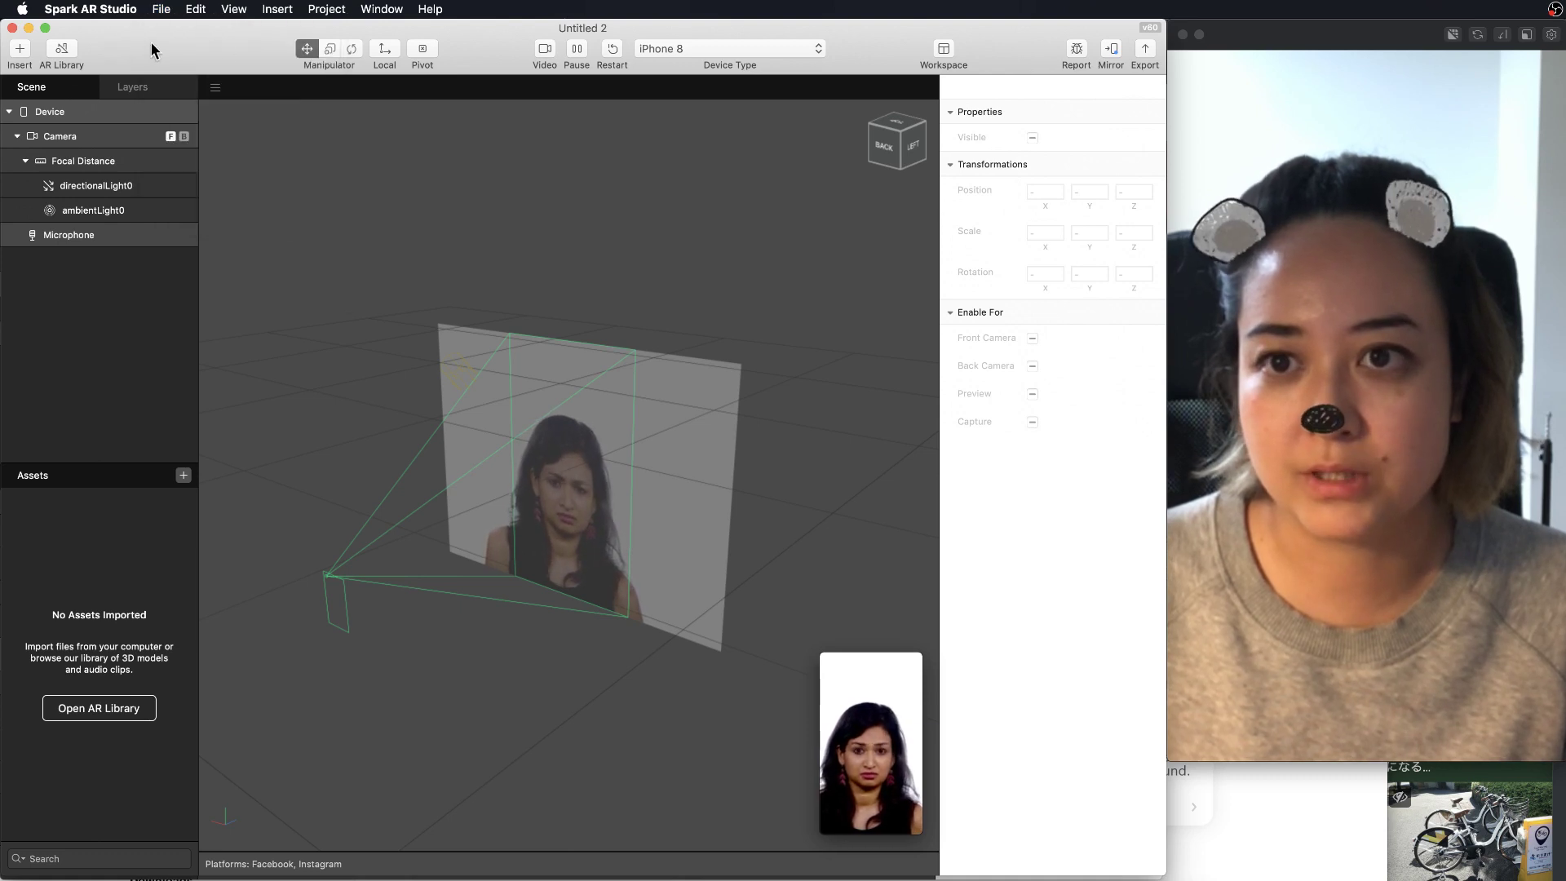
Try several of the built-in sample face videos as the preview video source
{"action": "left_click", "coordinate": [544, 50]}
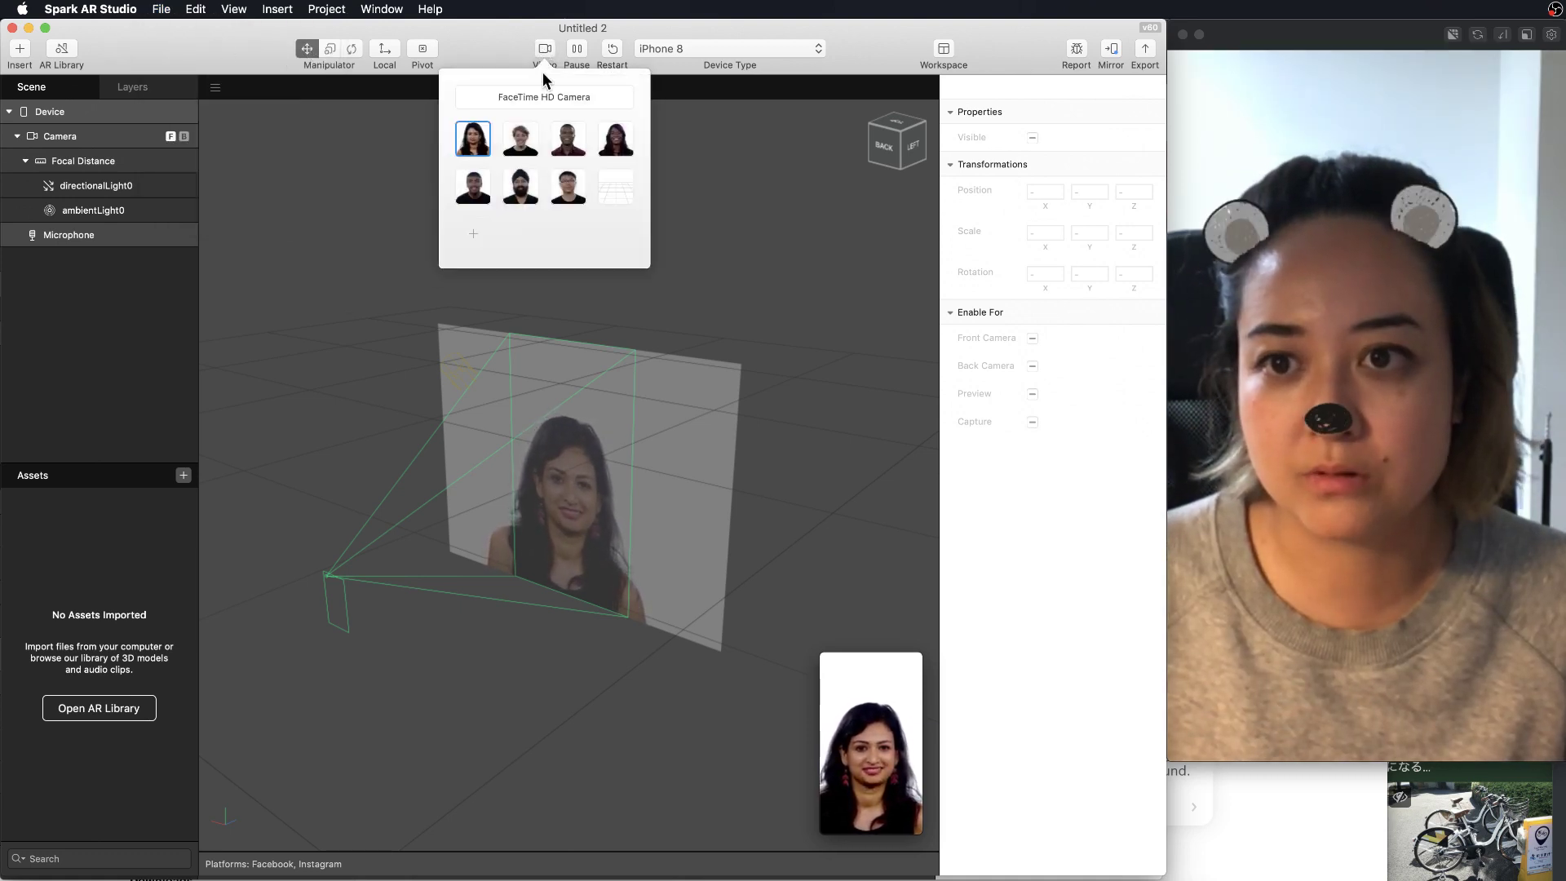
{"action": "left_click", "coordinate": [522, 140]}
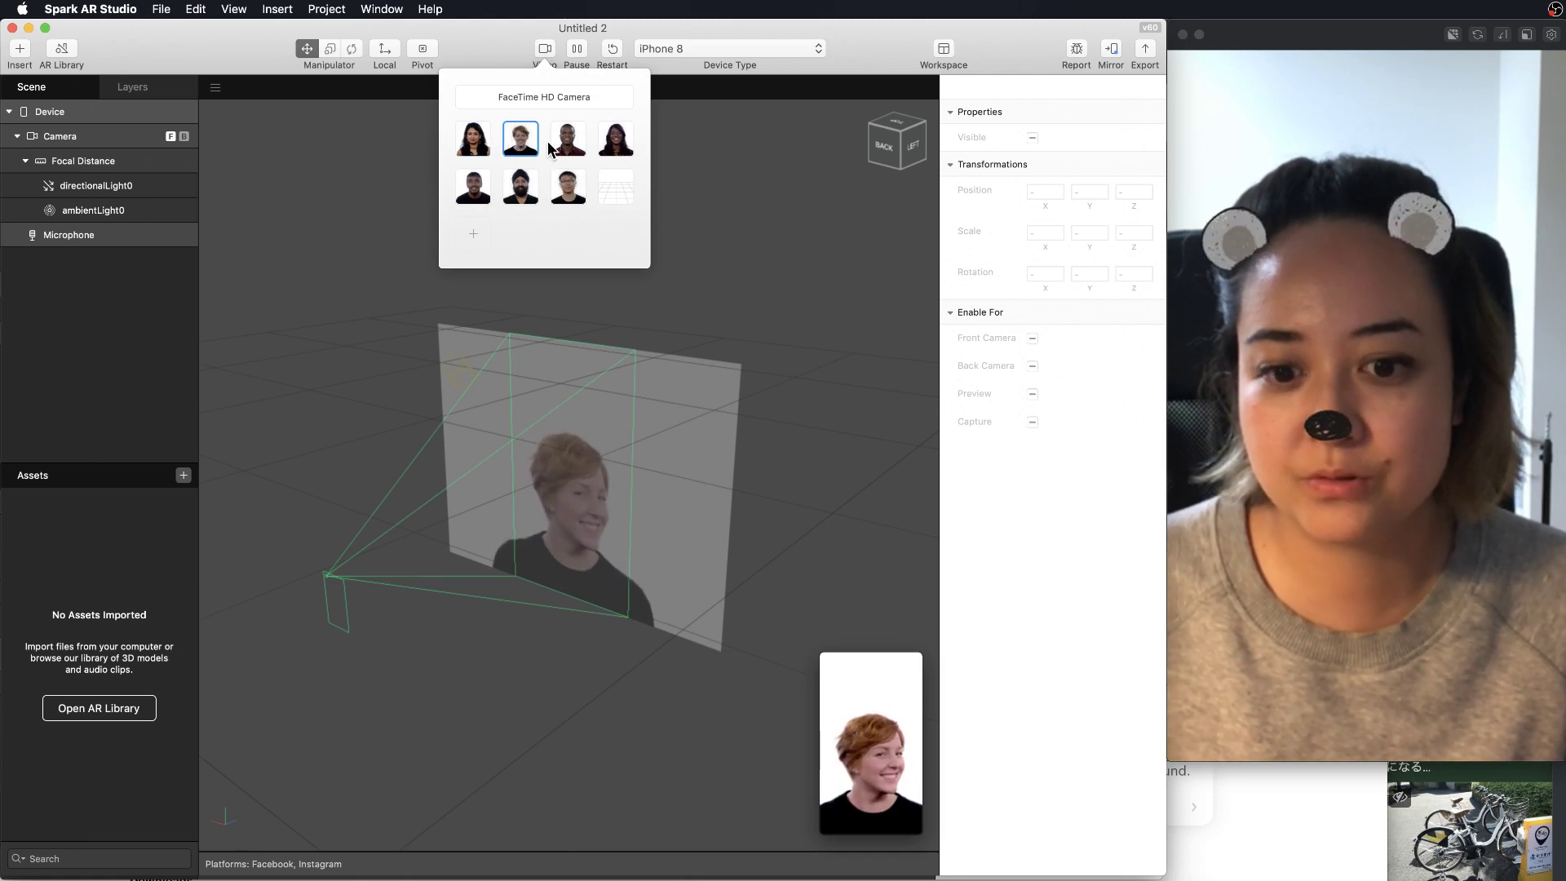
{"action": "left_click", "coordinate": [568, 140]}
{"action": "left_click", "coordinate": [613, 143]}
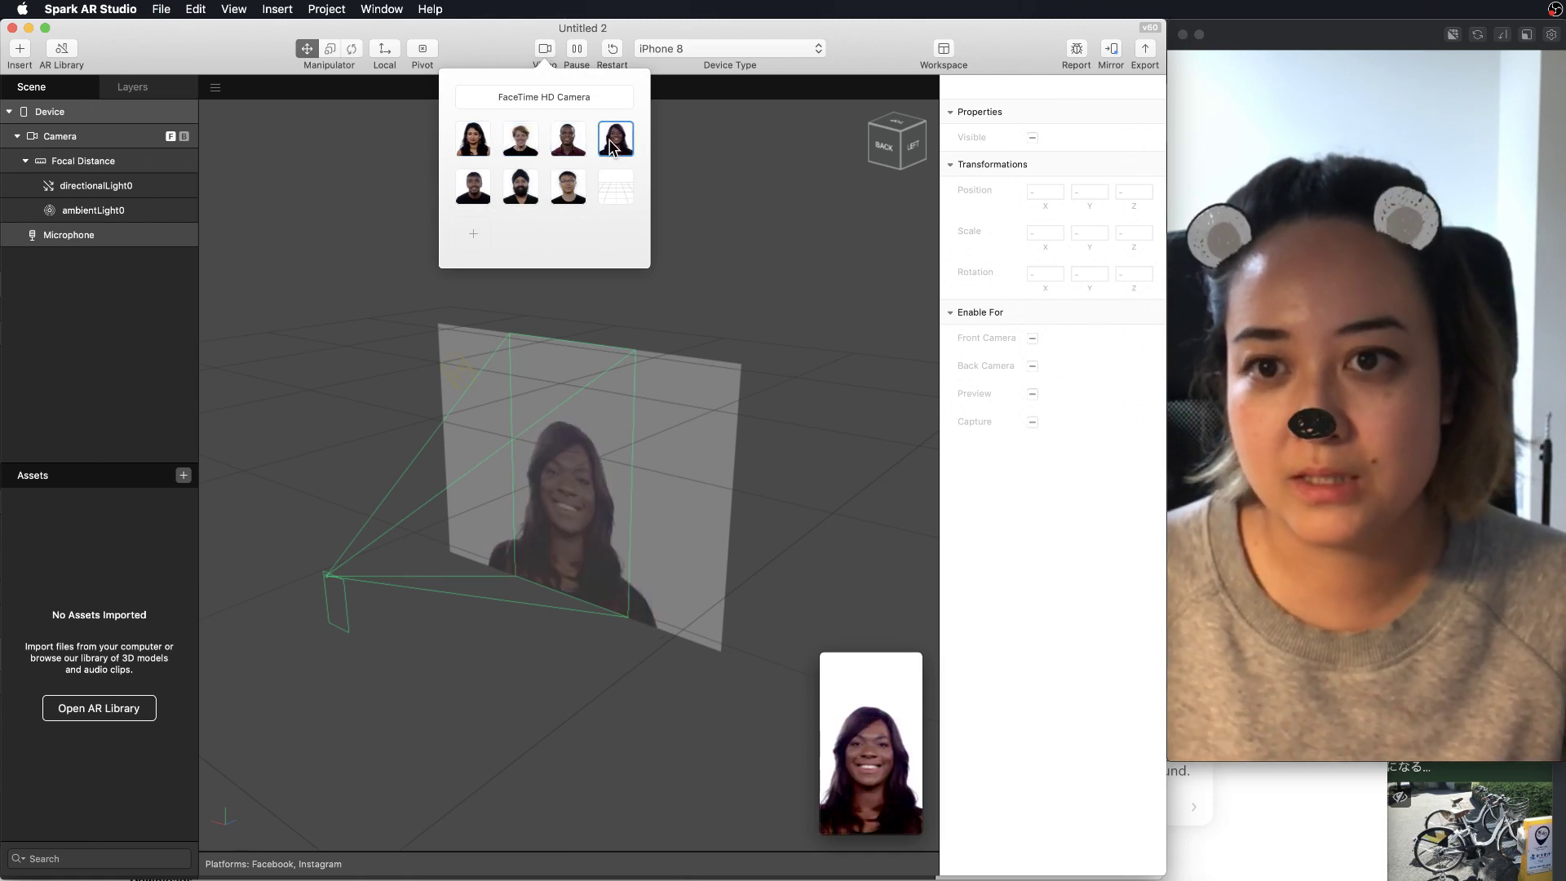
{"action": "left_click", "coordinate": [521, 186]}
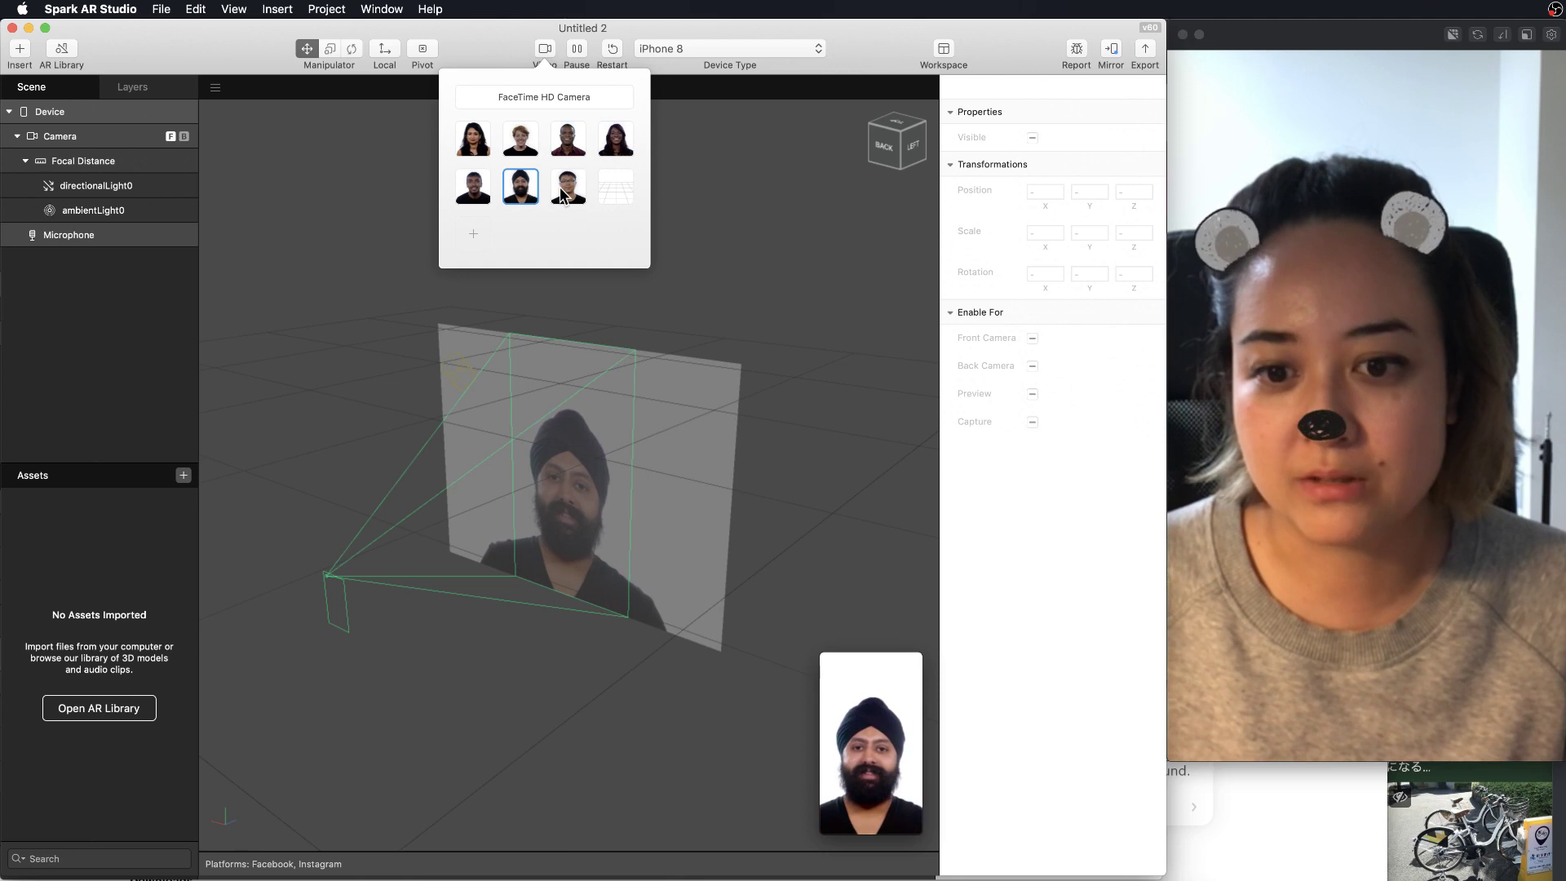
{"action": "left_click", "coordinate": [563, 191]}
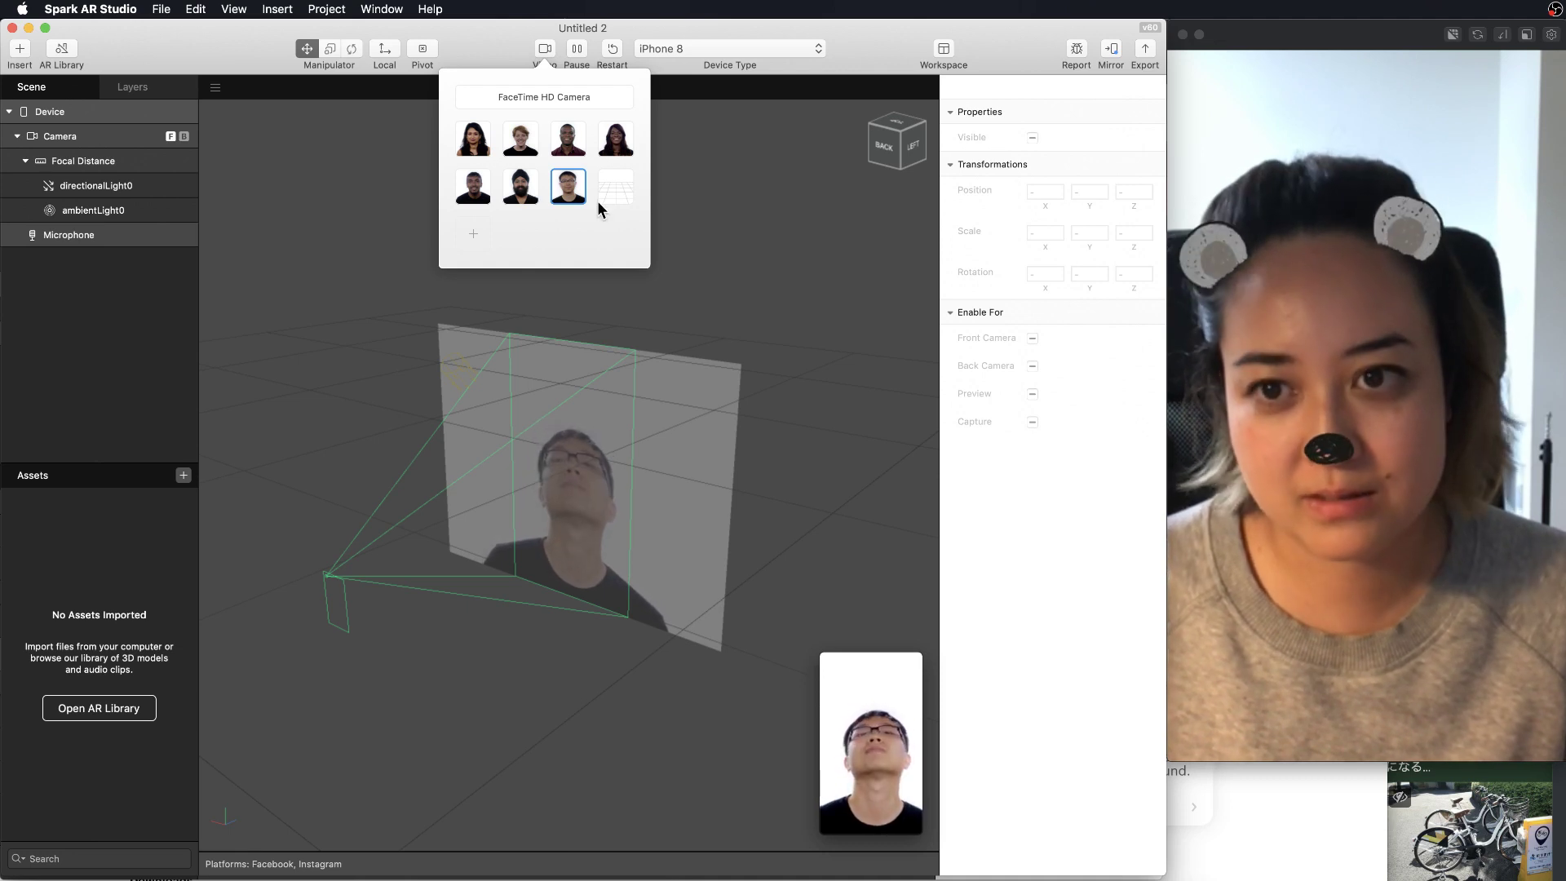
Set the video source to FaceTime HD Camera and place the preview as a large window beside the project
{"action": "left_click", "coordinate": [545, 97]}
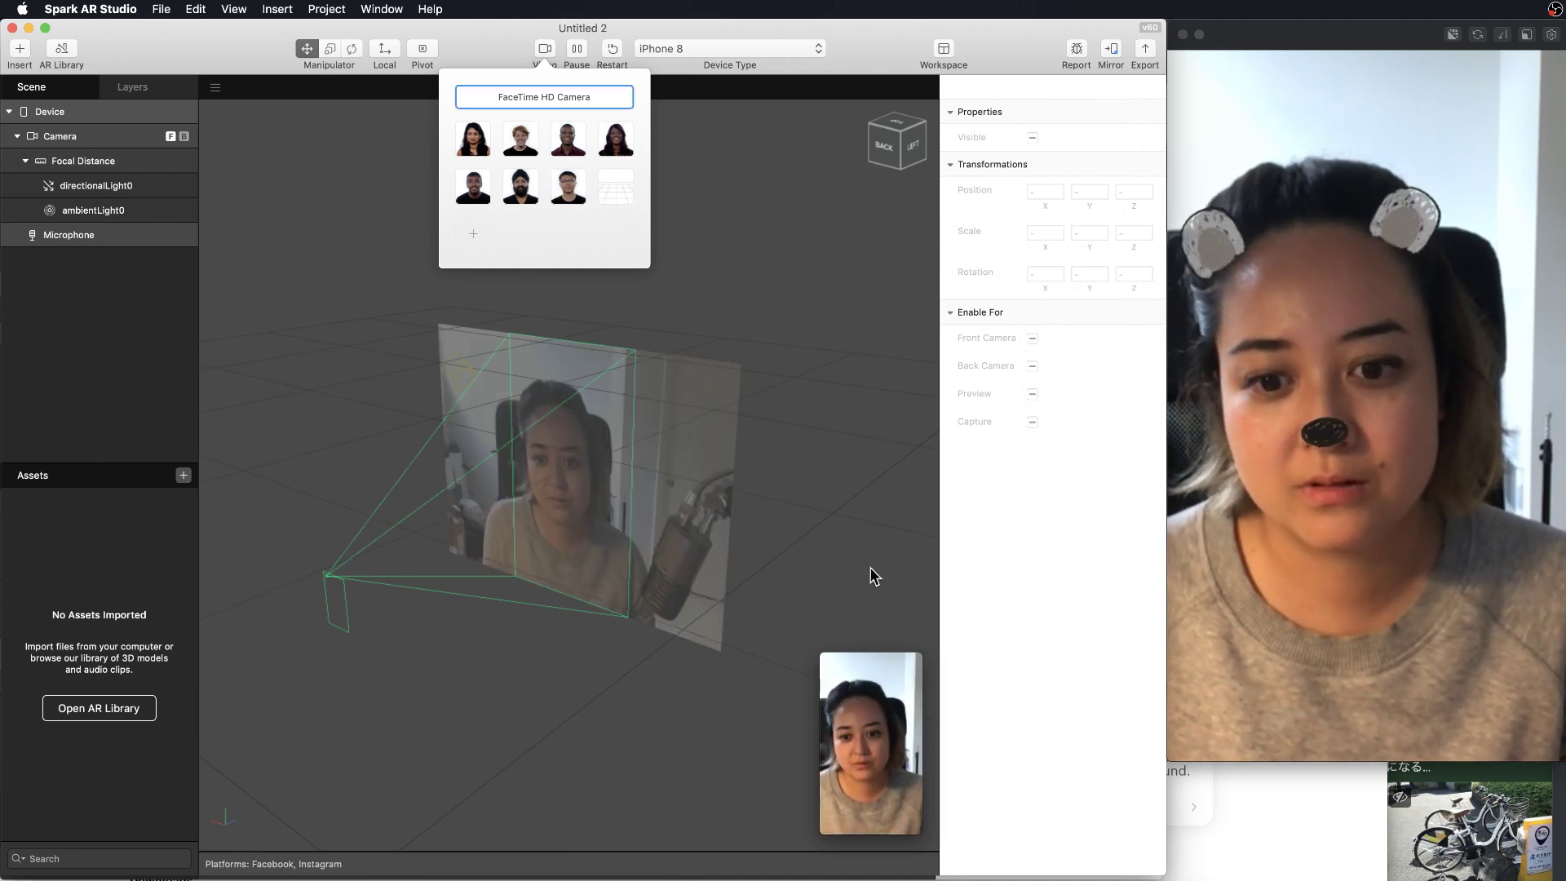
{"action": "left_click_drag", "start_coordinate": [877, 664], "coordinate": [1311, 536]}
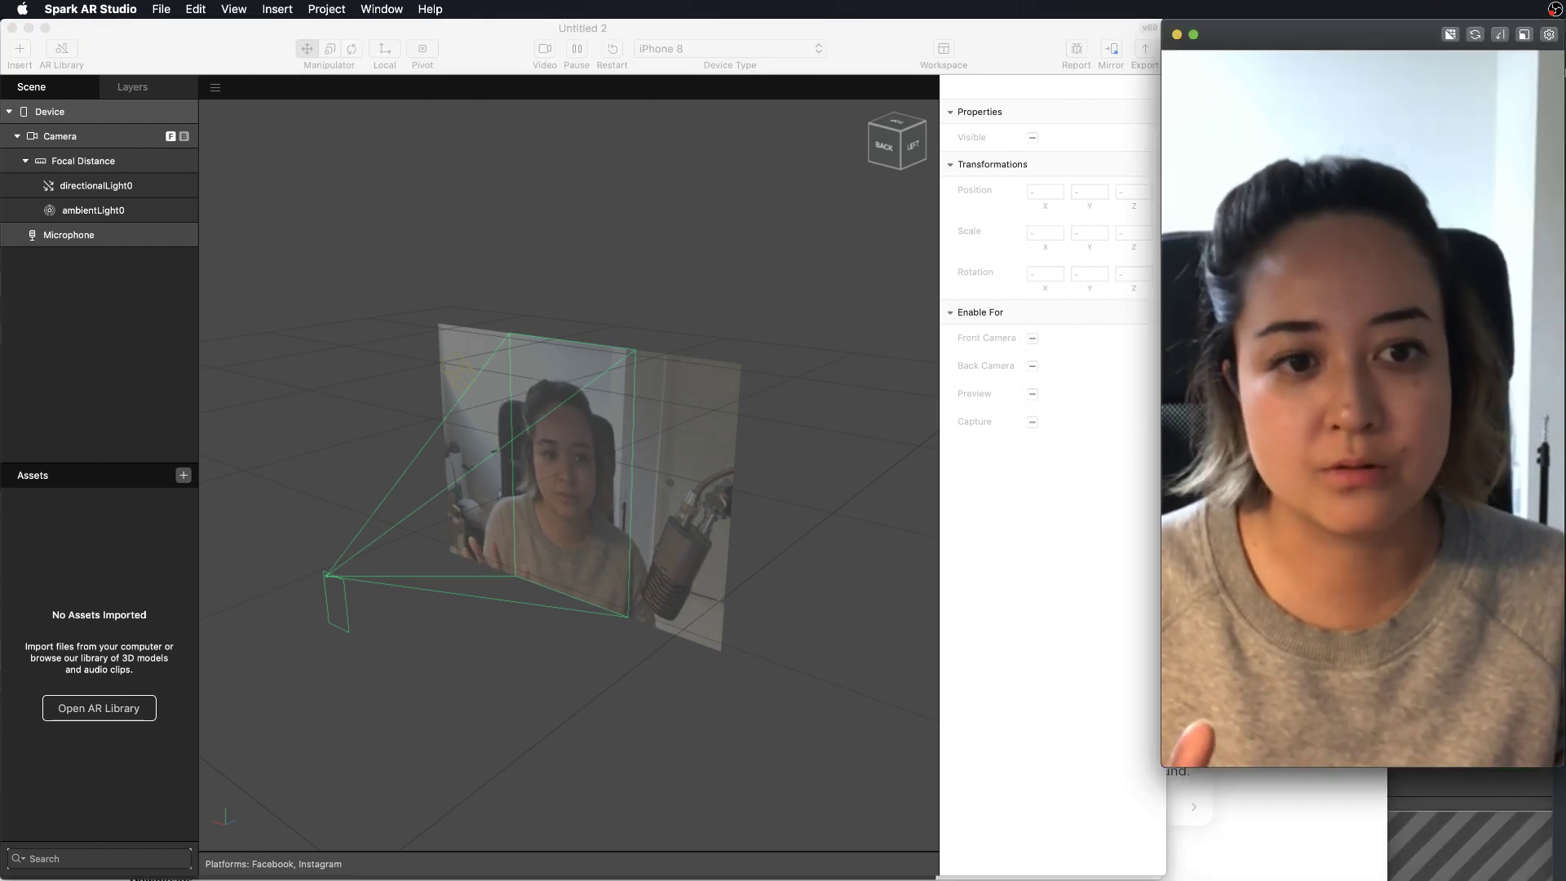
Switch to Preview and look at the bear ears and nose reference photo snow.JPG
{"action": "key", "text": "super+Tab"}
{"action": "key", "text": "super+Tab"}
{"action": "key", "text": "super+Tab"}
{"action": "key", "text": "super+Tab"}
{"action": "key", "text": "super+Tab"}
{"action": "key", "text": "super+Tab"}
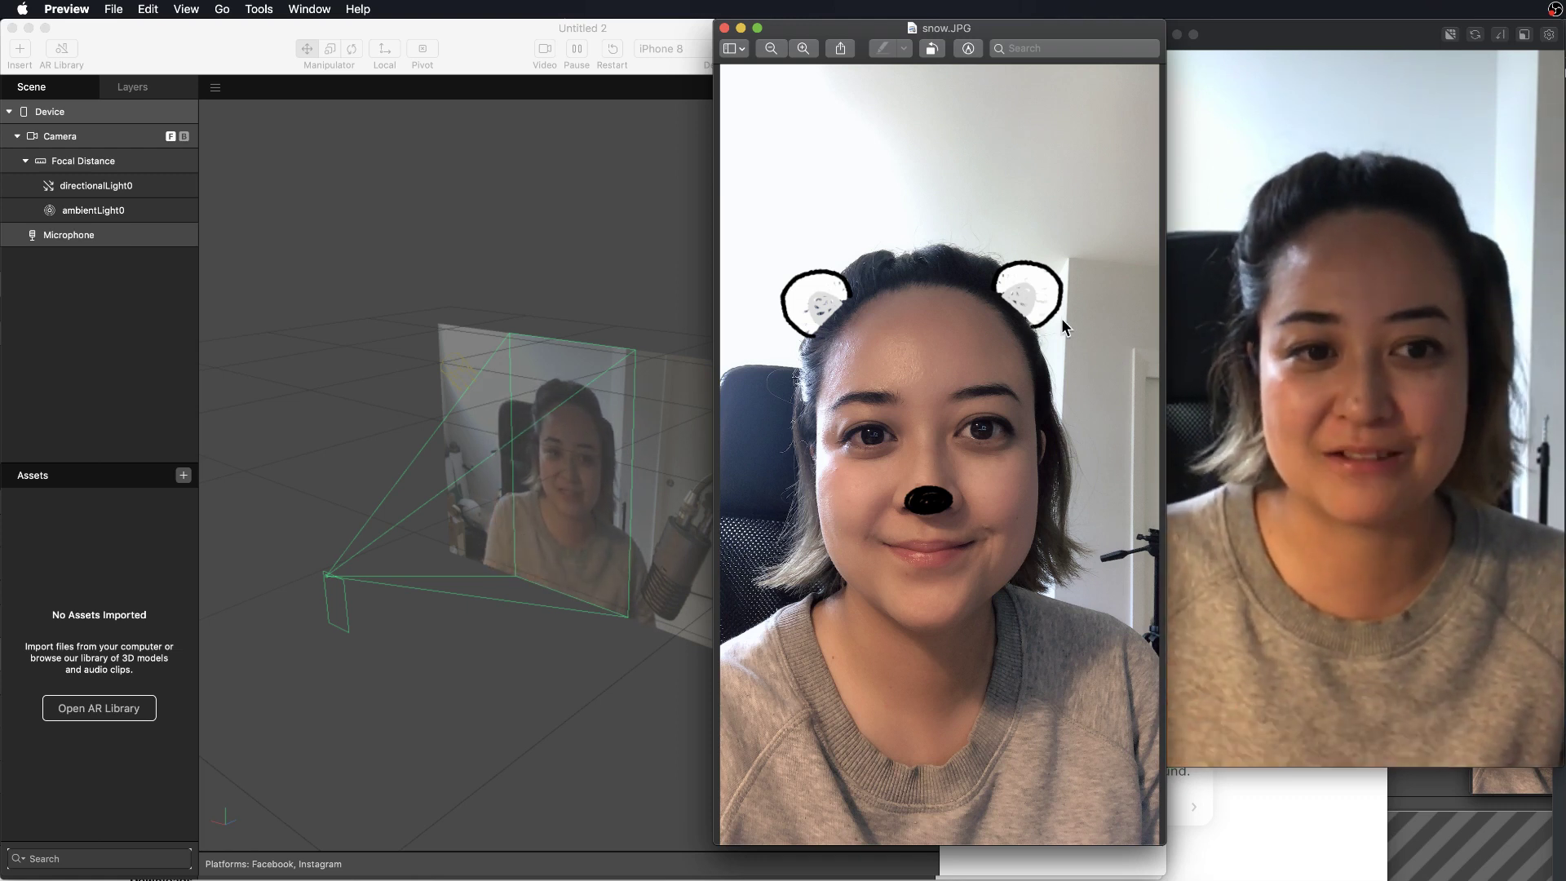
Switch to Finder and look at the nose.png and ear.png images in the kuma demo folder
{"action": "key", "text": "super+Tab"}
{"action": "key", "text": "super+Tab"}
{"action": "key", "text": "super+Tab"}
{"action": "key", "text": "super+Tab"}
{"action": "key", "text": "super+Tab"}
{"action": "key", "text": "super+Tab"}
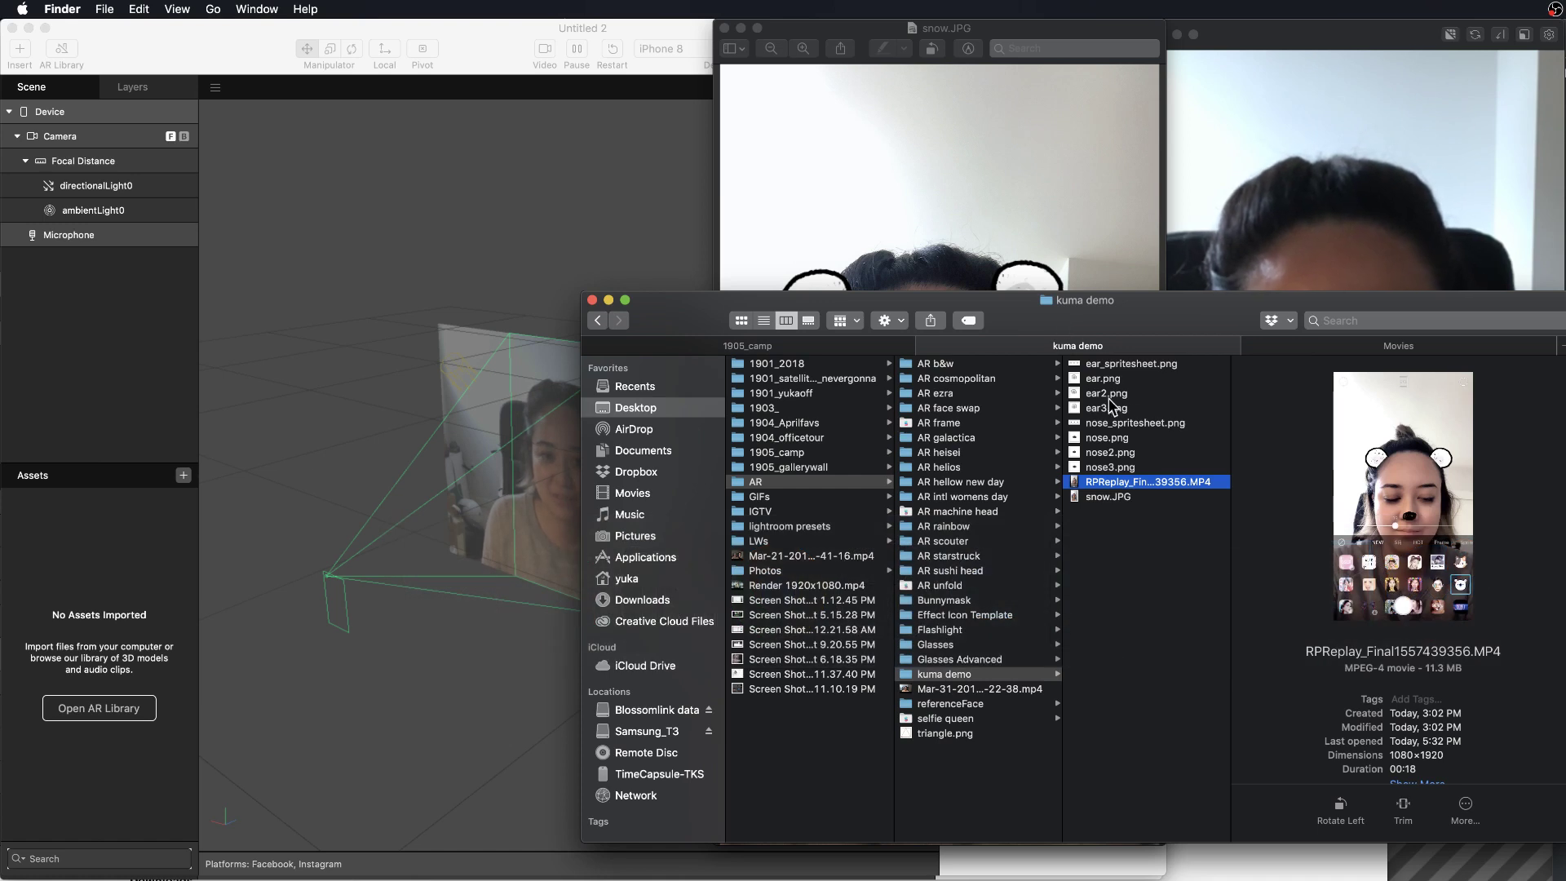
{"action": "left_click", "coordinate": [1128, 439]}
{"action": "key", "text": "space"}
{"action": "left_click_drag", "start_coordinate": [868, 332], "coordinate": [931, 318]}
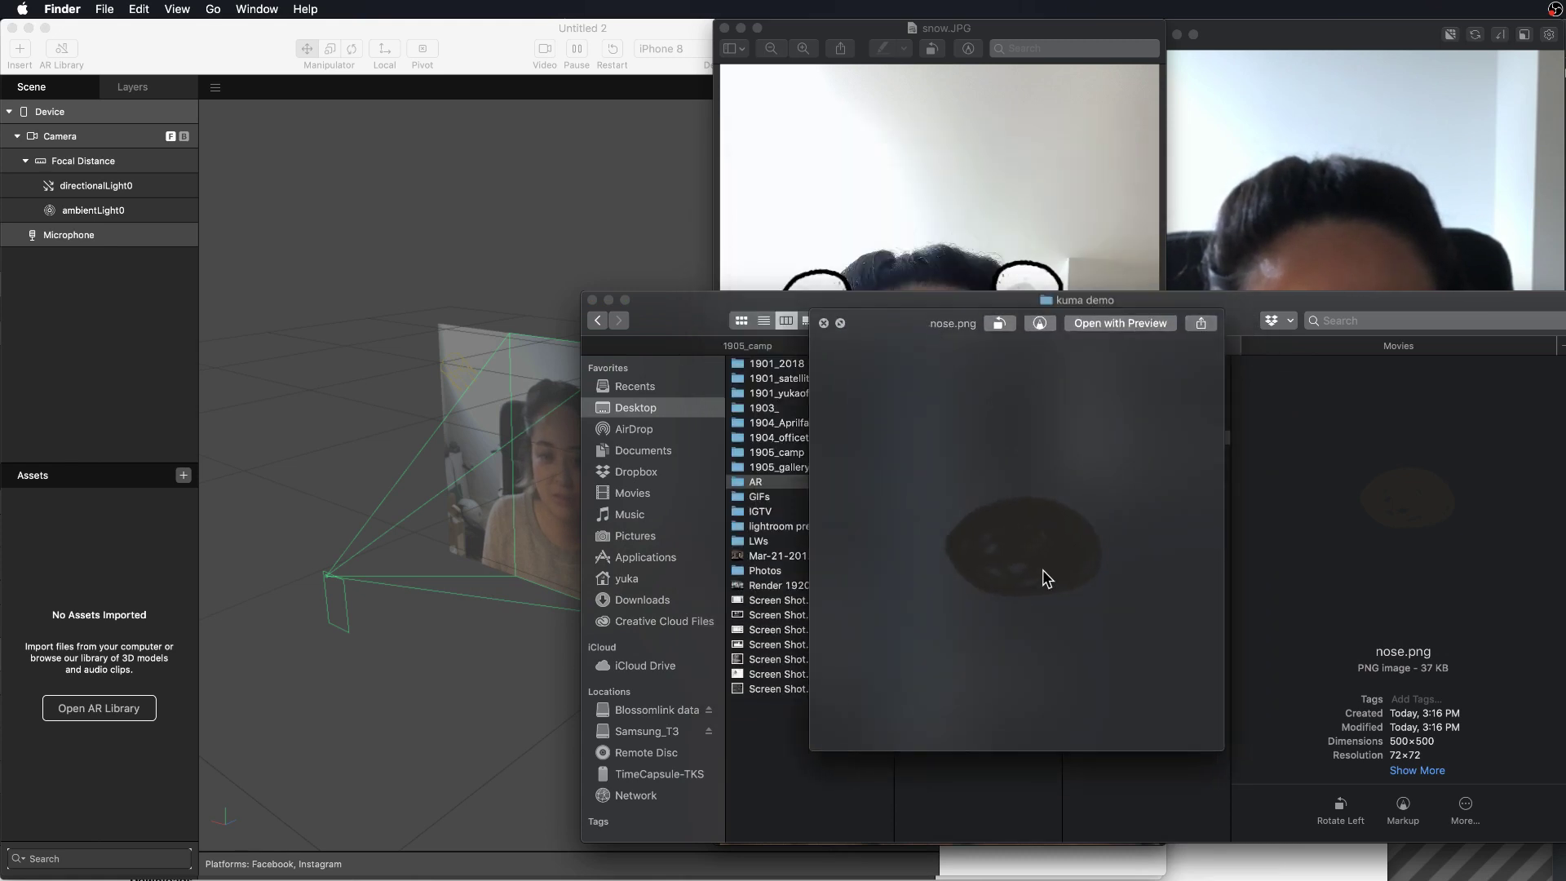
{"action": "key", "text": "space"}
{"action": "left_click", "coordinate": [1138, 380]}
{"action": "key", "text": "space"}
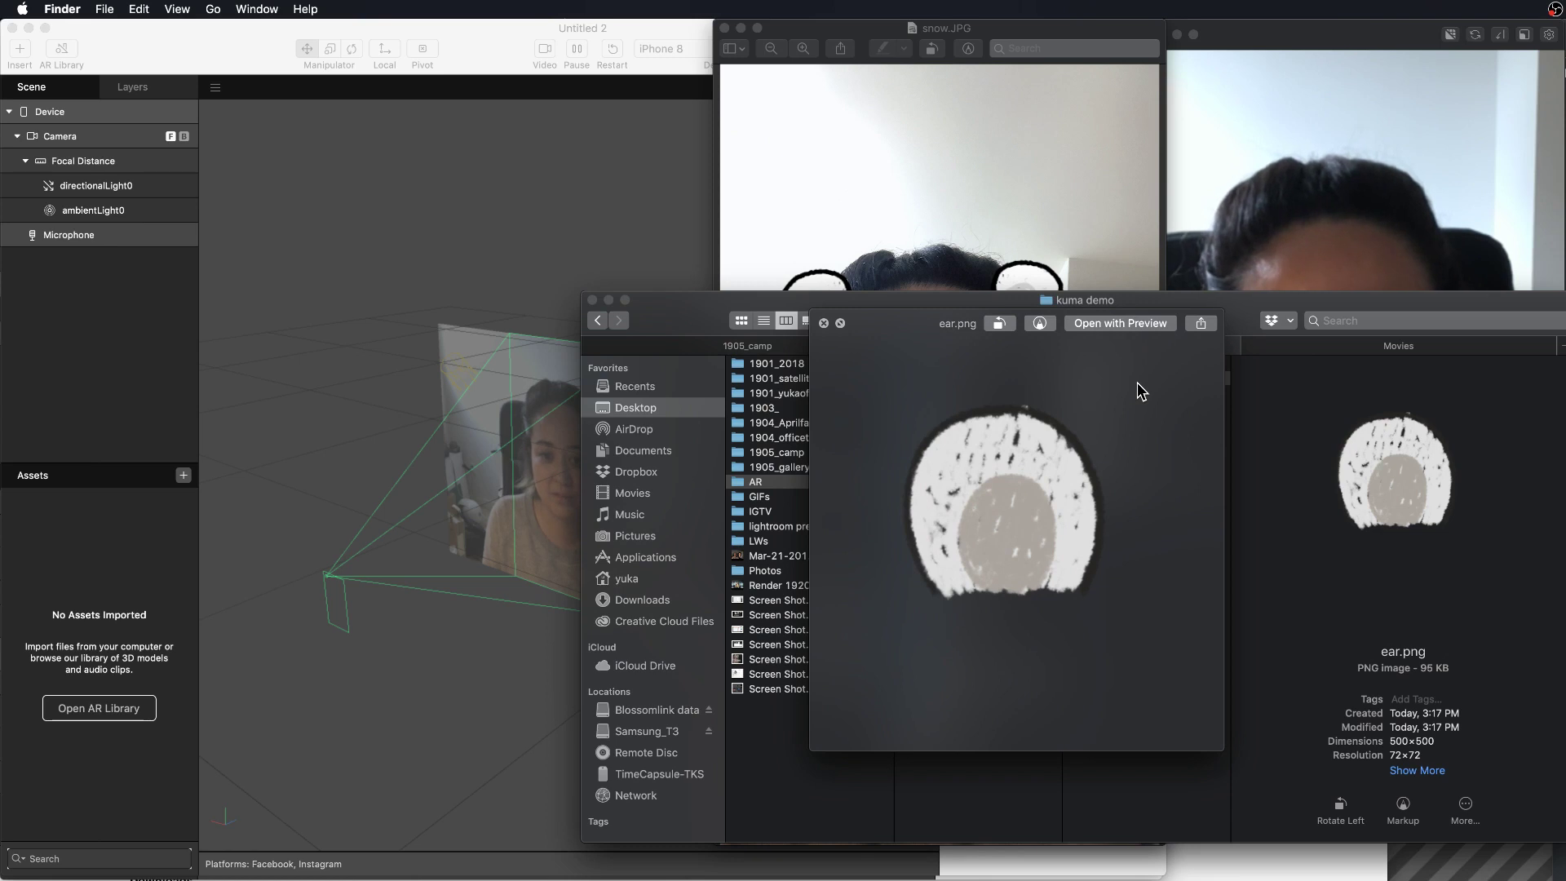
{"action": "key", "text": "space"}
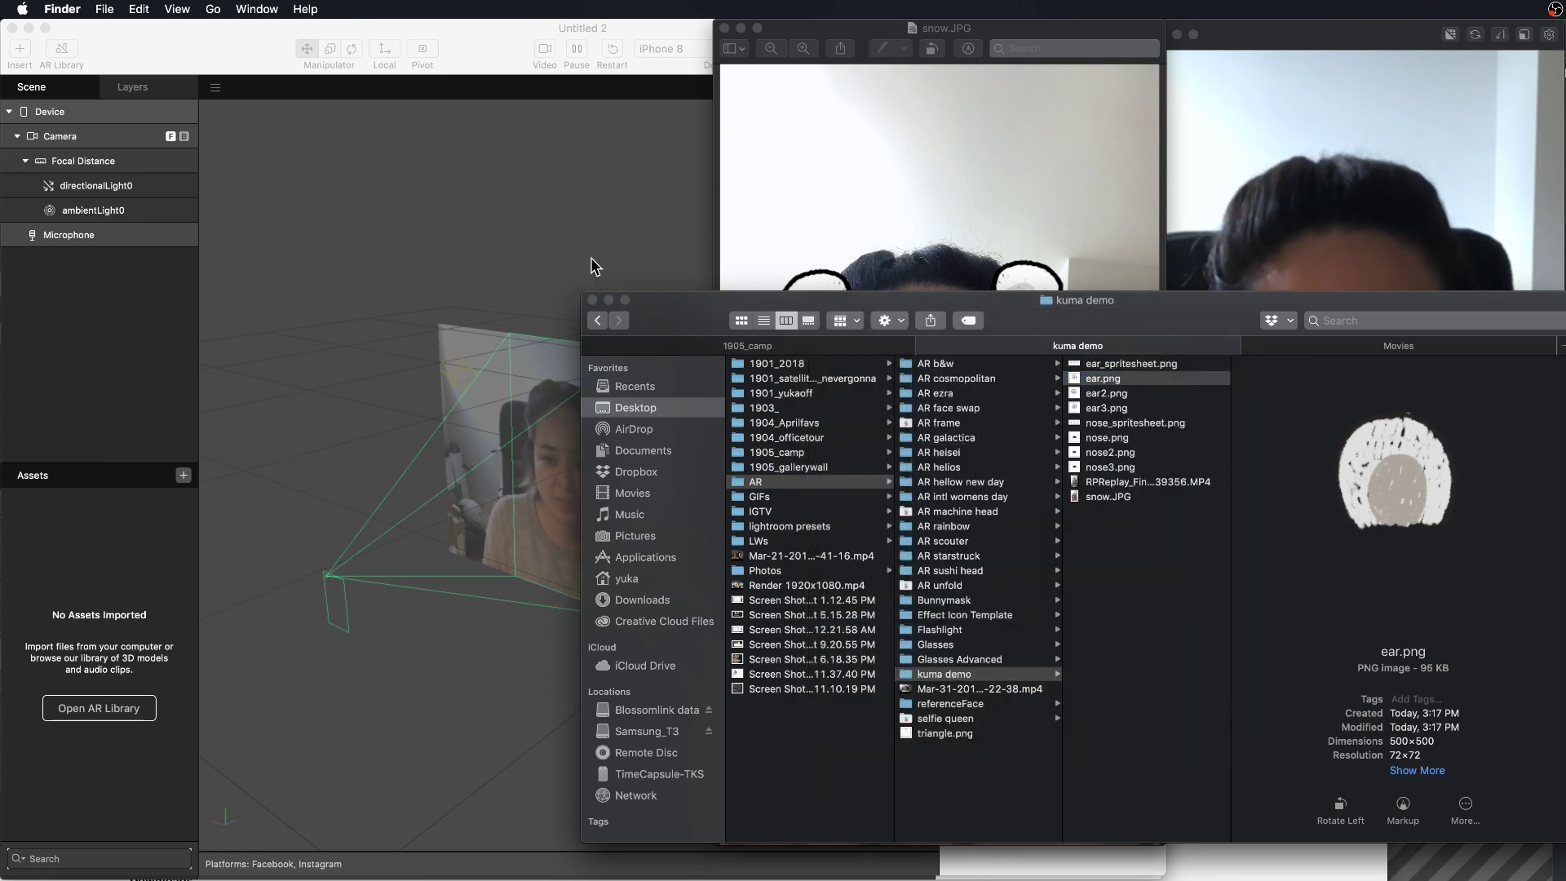
Switch back to Spark AR Studio and import ear.png and nose.png from the kuma demo folder as textures
{"action": "left_click", "coordinate": [572, 255]}
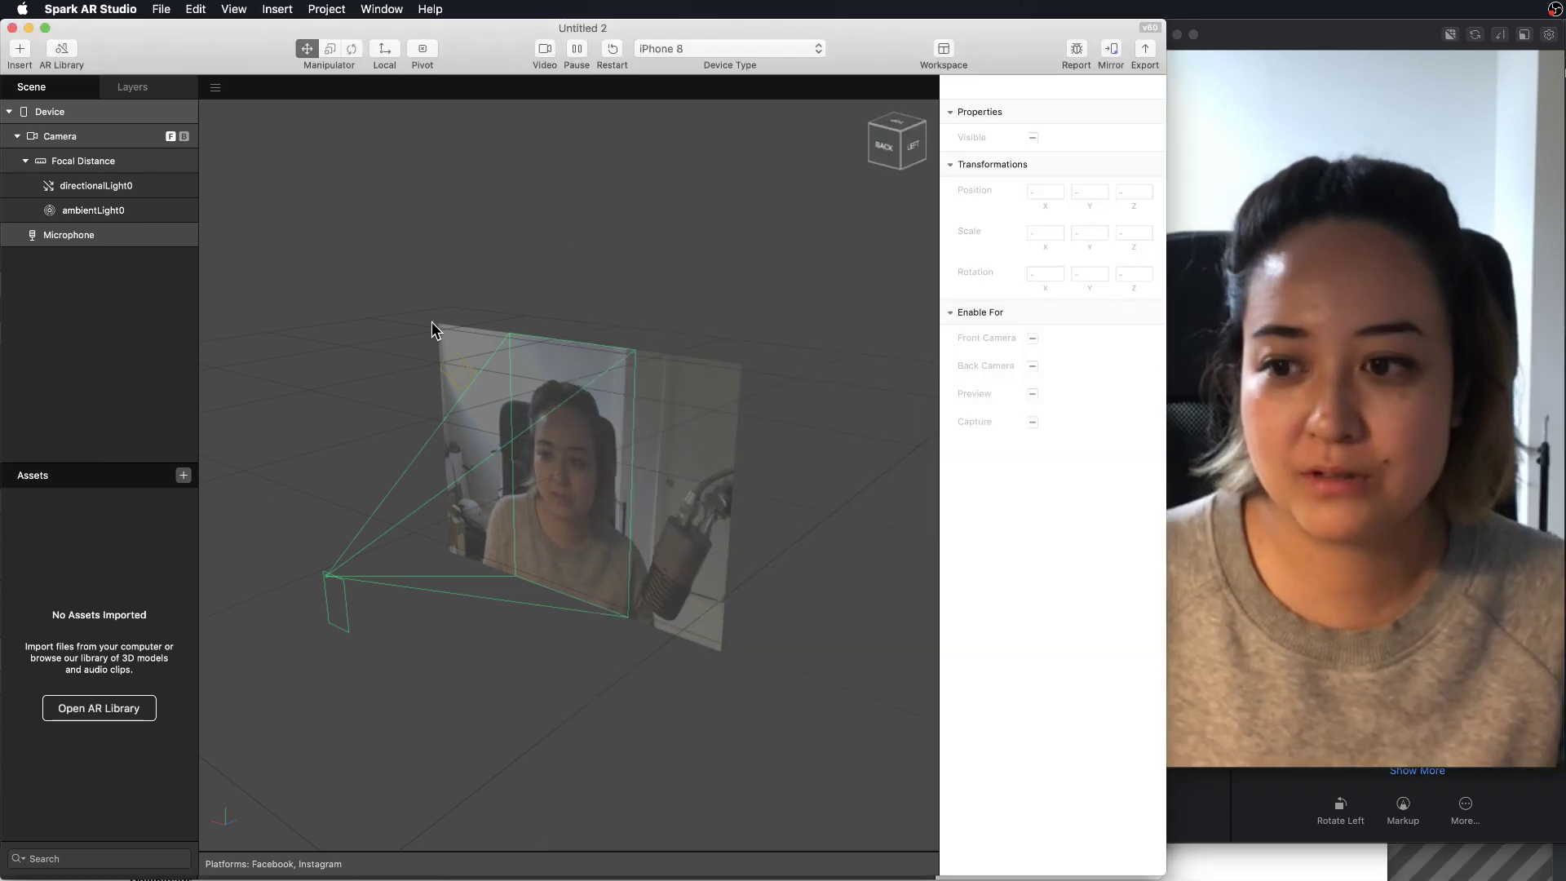
{"action": "left_click", "coordinate": [183, 476]}
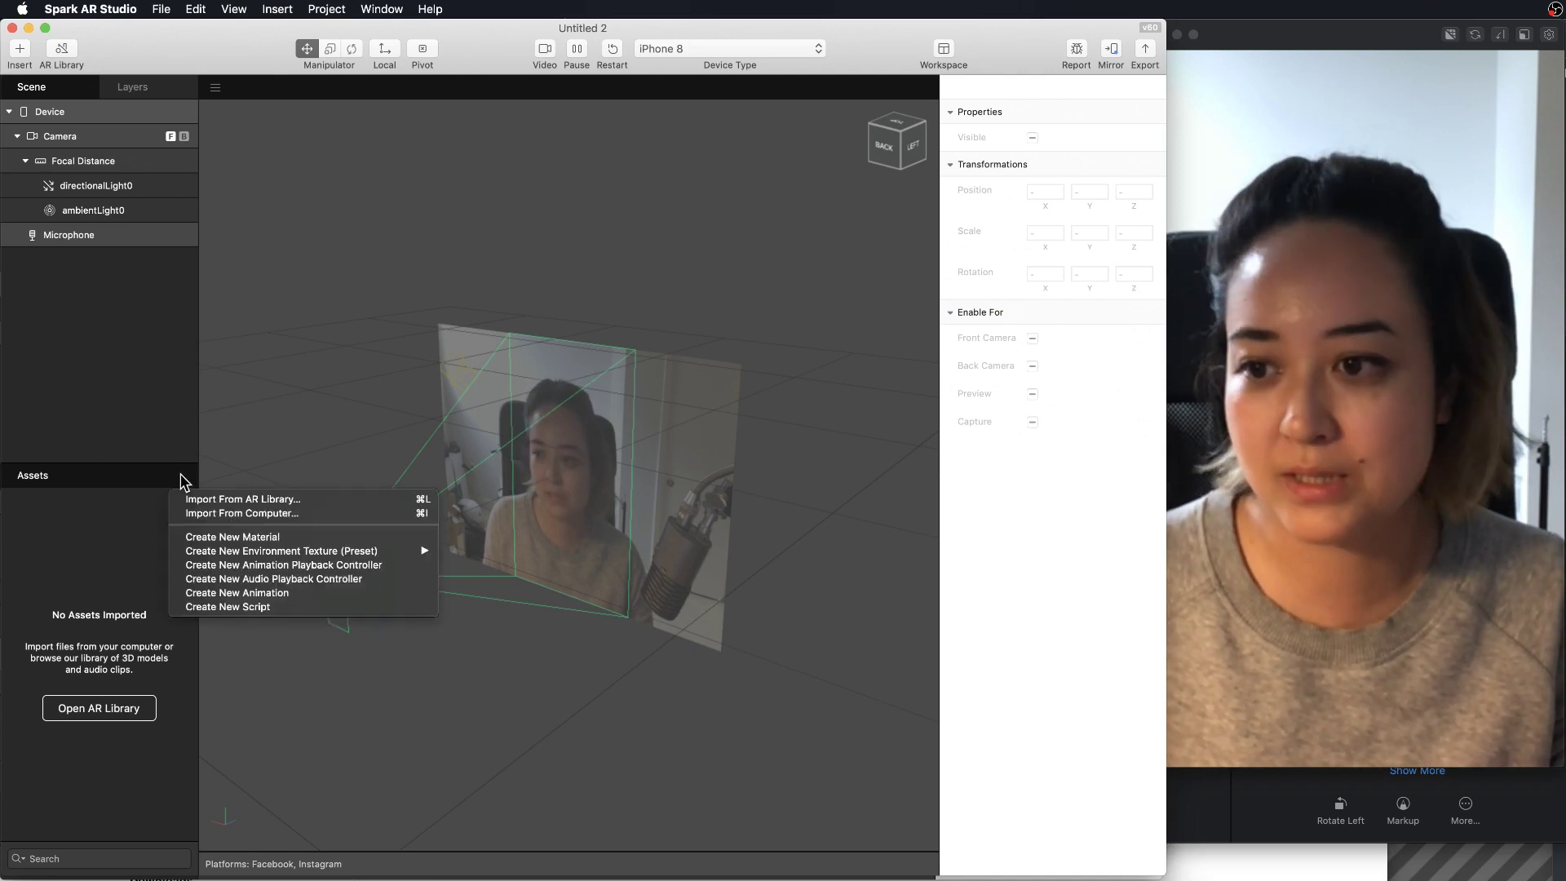
{"action": "left_click", "coordinate": [210, 516]}
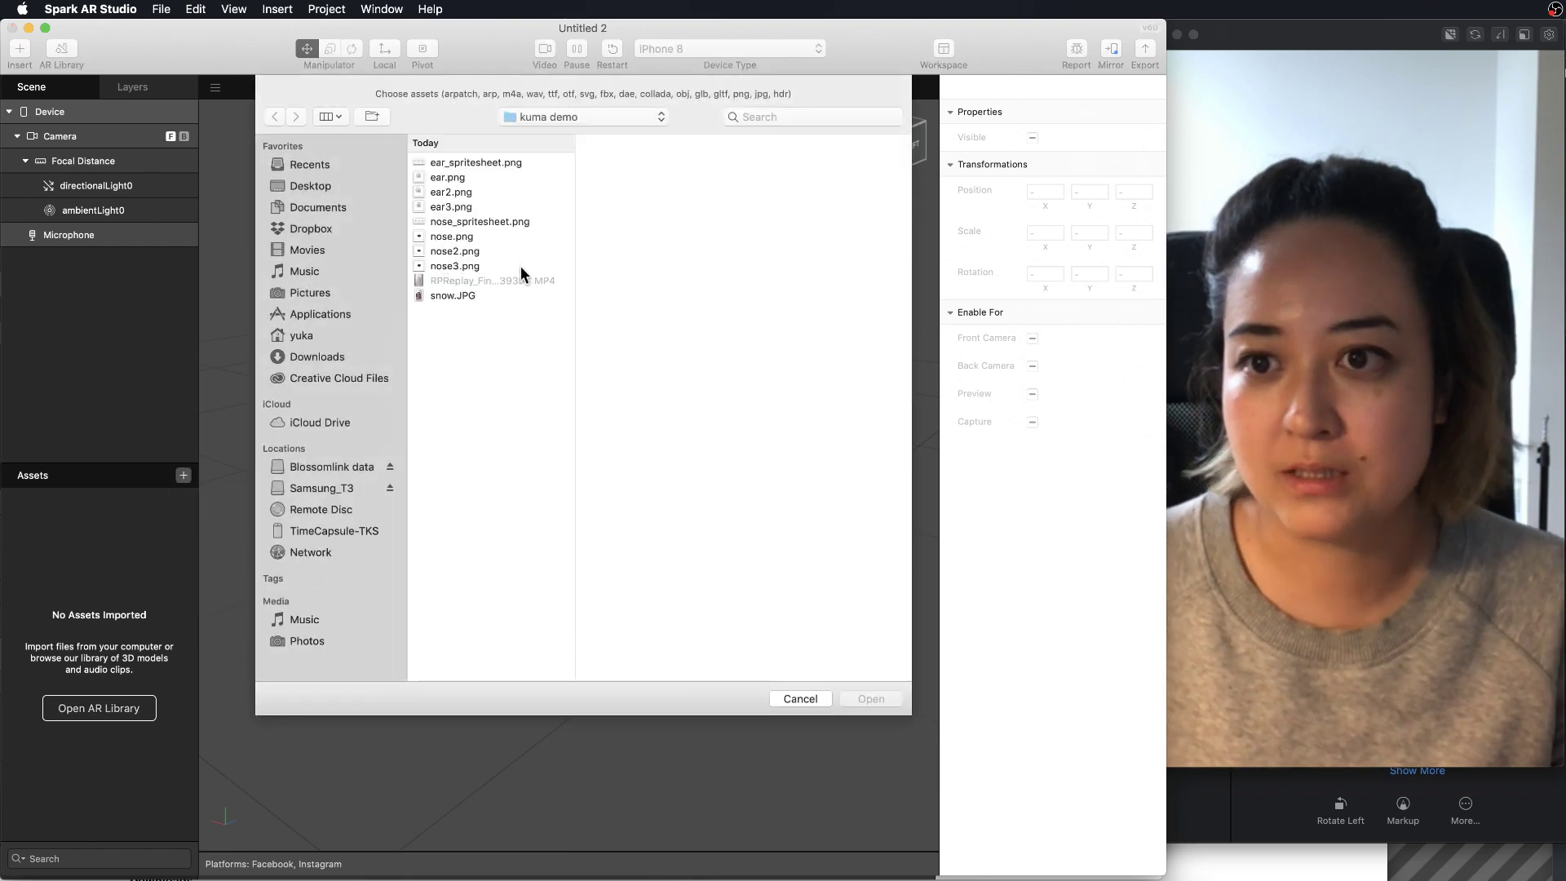
{"action": "left_click", "coordinate": [449, 178]}
{"action": "left_click", "coordinate": [479, 239], "text": "super"}
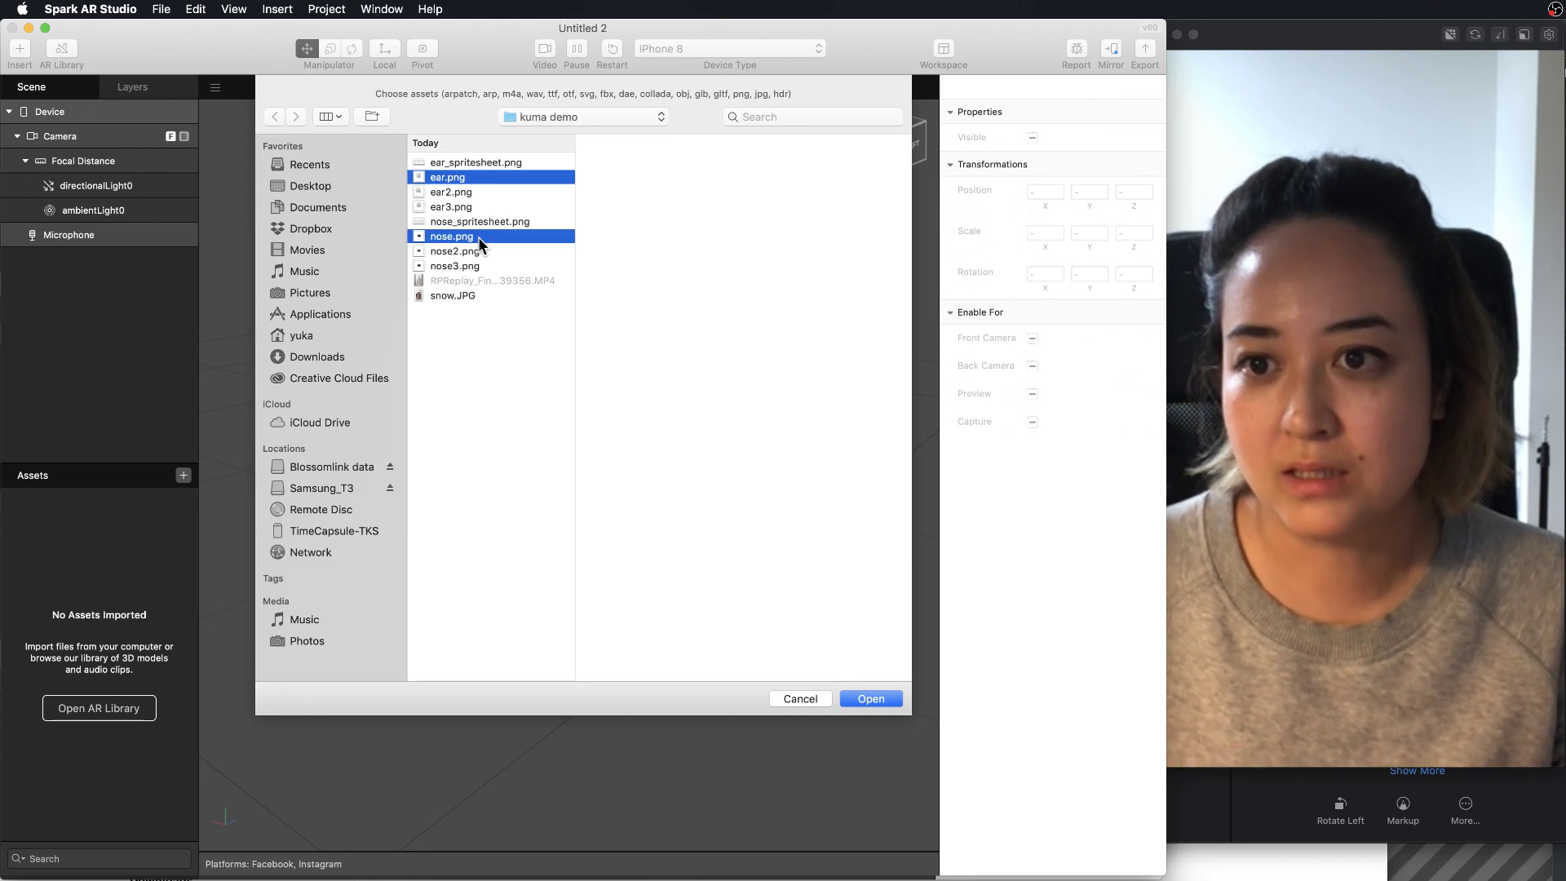
{"action": "left_click", "coordinate": [874, 700]}
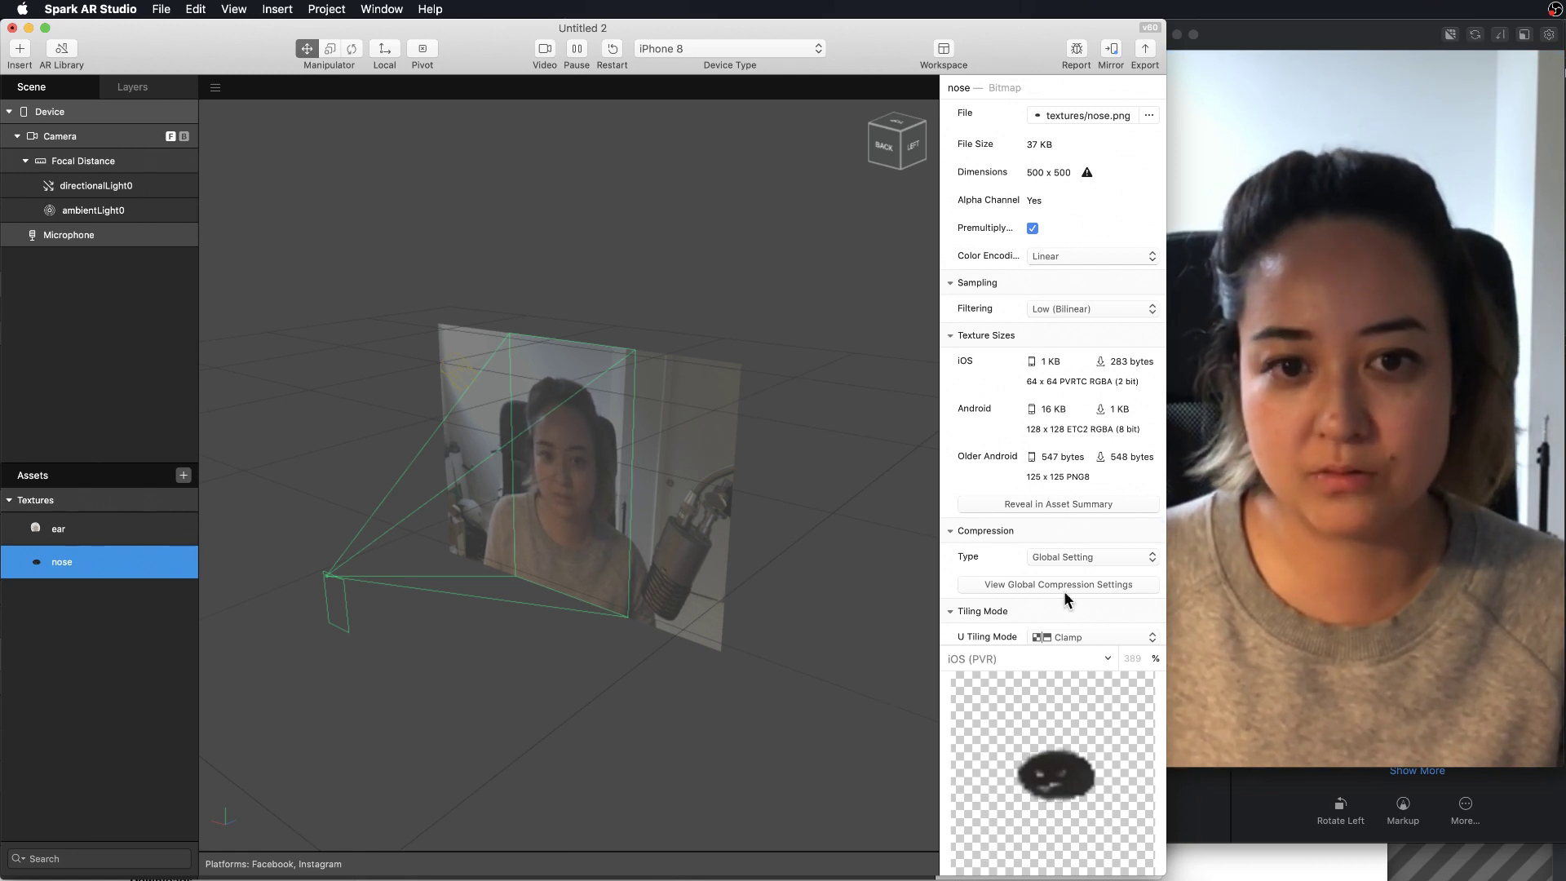
Set the nose texture's compression type to Override (Smart)
{"action": "scroll", "coordinate": [1073, 536], "scroll_direction": "down", "scroll_amount": 2}
{"action": "scroll", "coordinate": [1081, 499], "scroll_direction": "up", "scroll_amount": 2}
{"action": "scroll", "coordinate": [1085, 522], "scroll_direction": "down", "scroll_amount": 2}
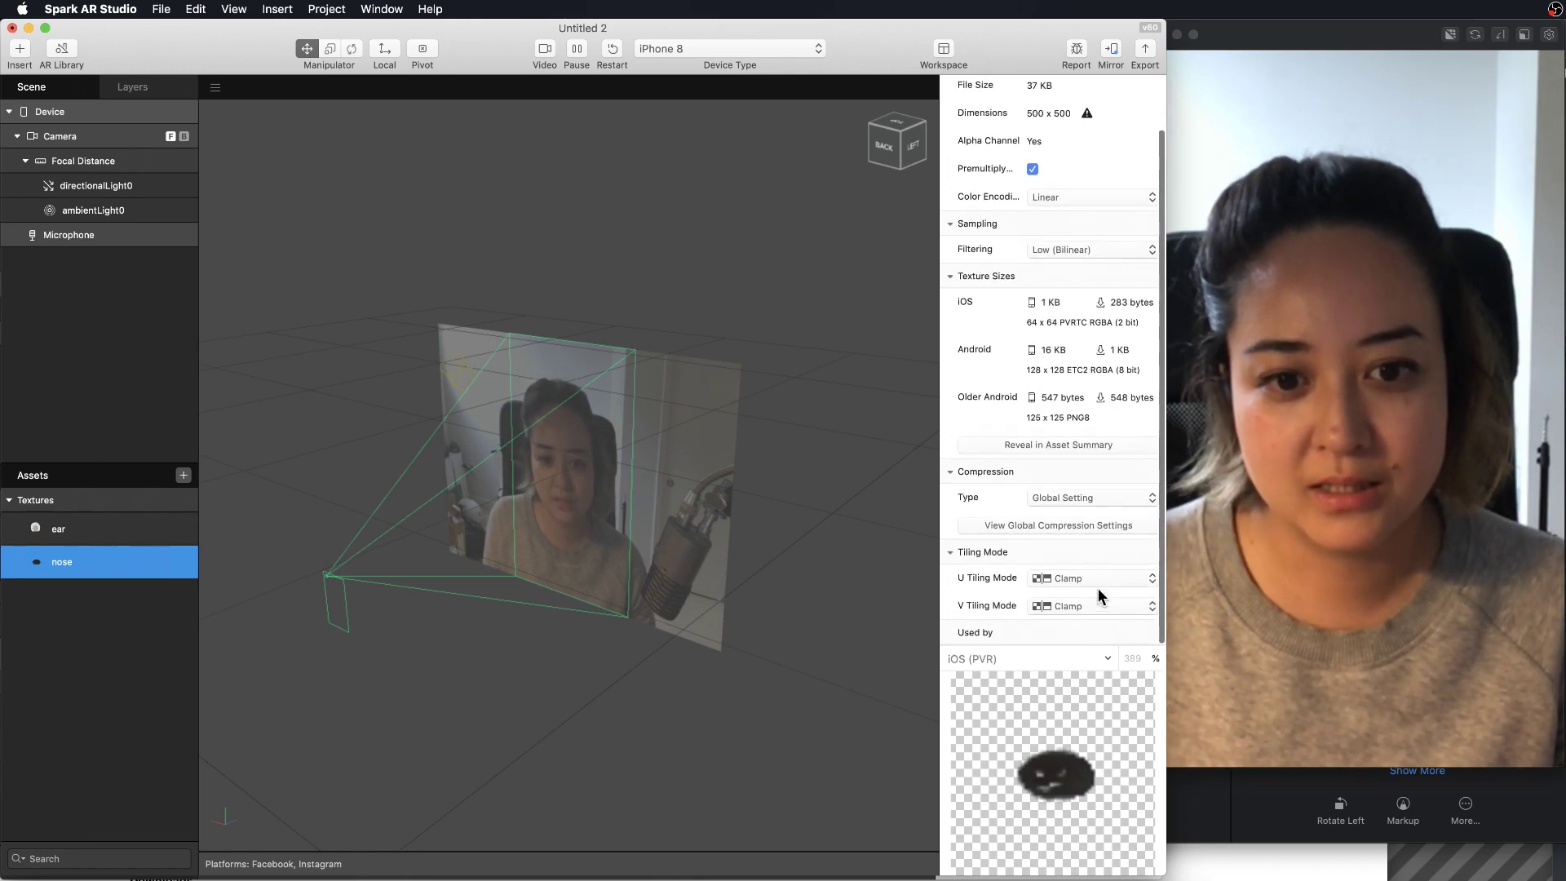
{"action": "left_click", "coordinate": [1081, 500]}
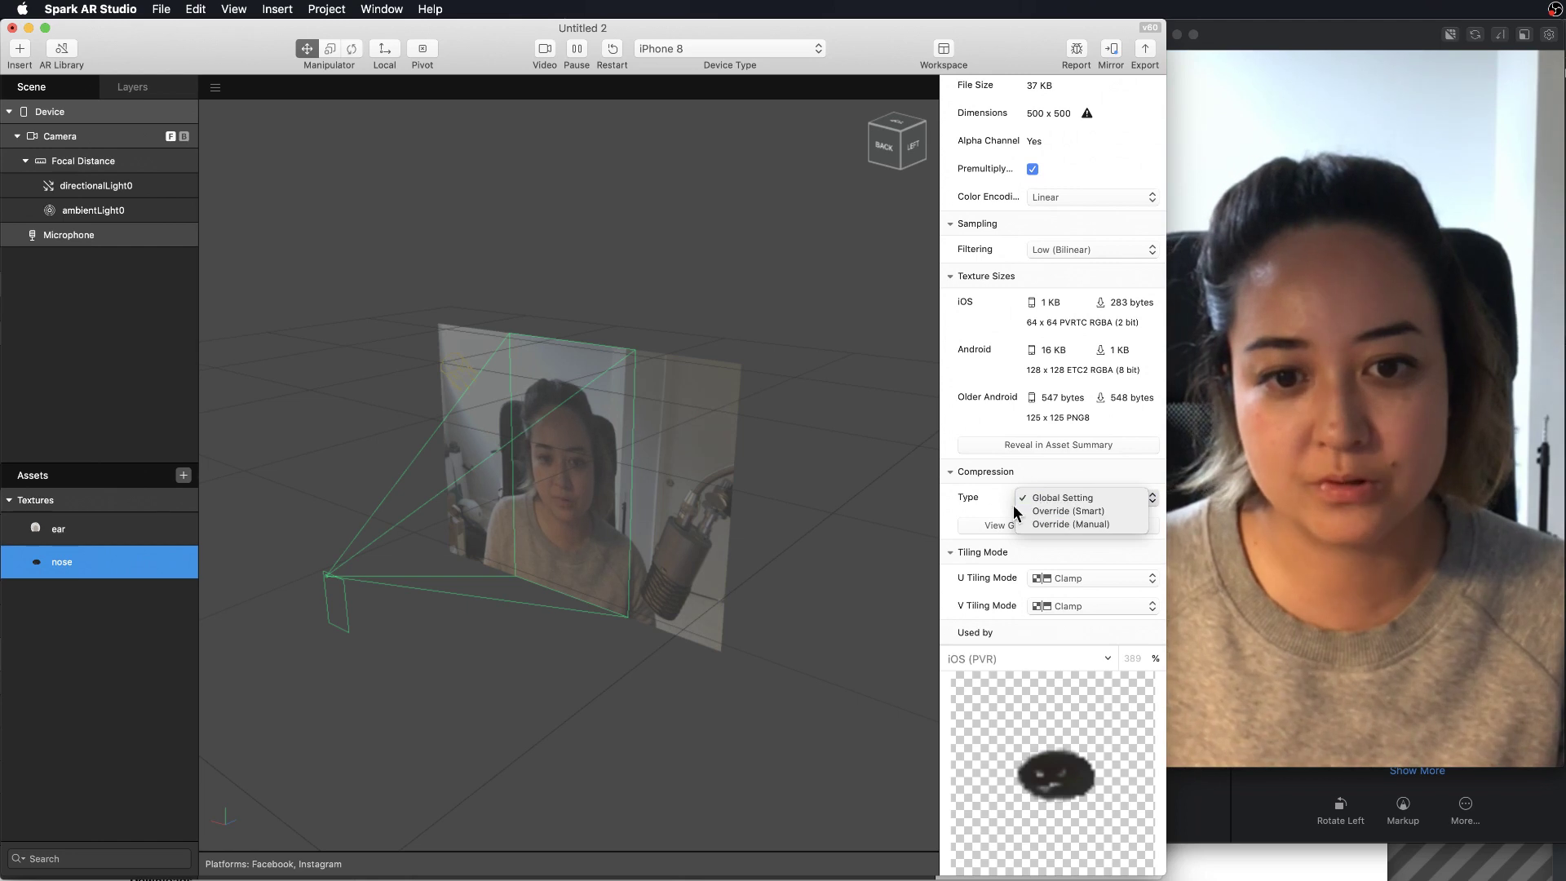
{"action": "left_click", "coordinate": [1084, 512]}
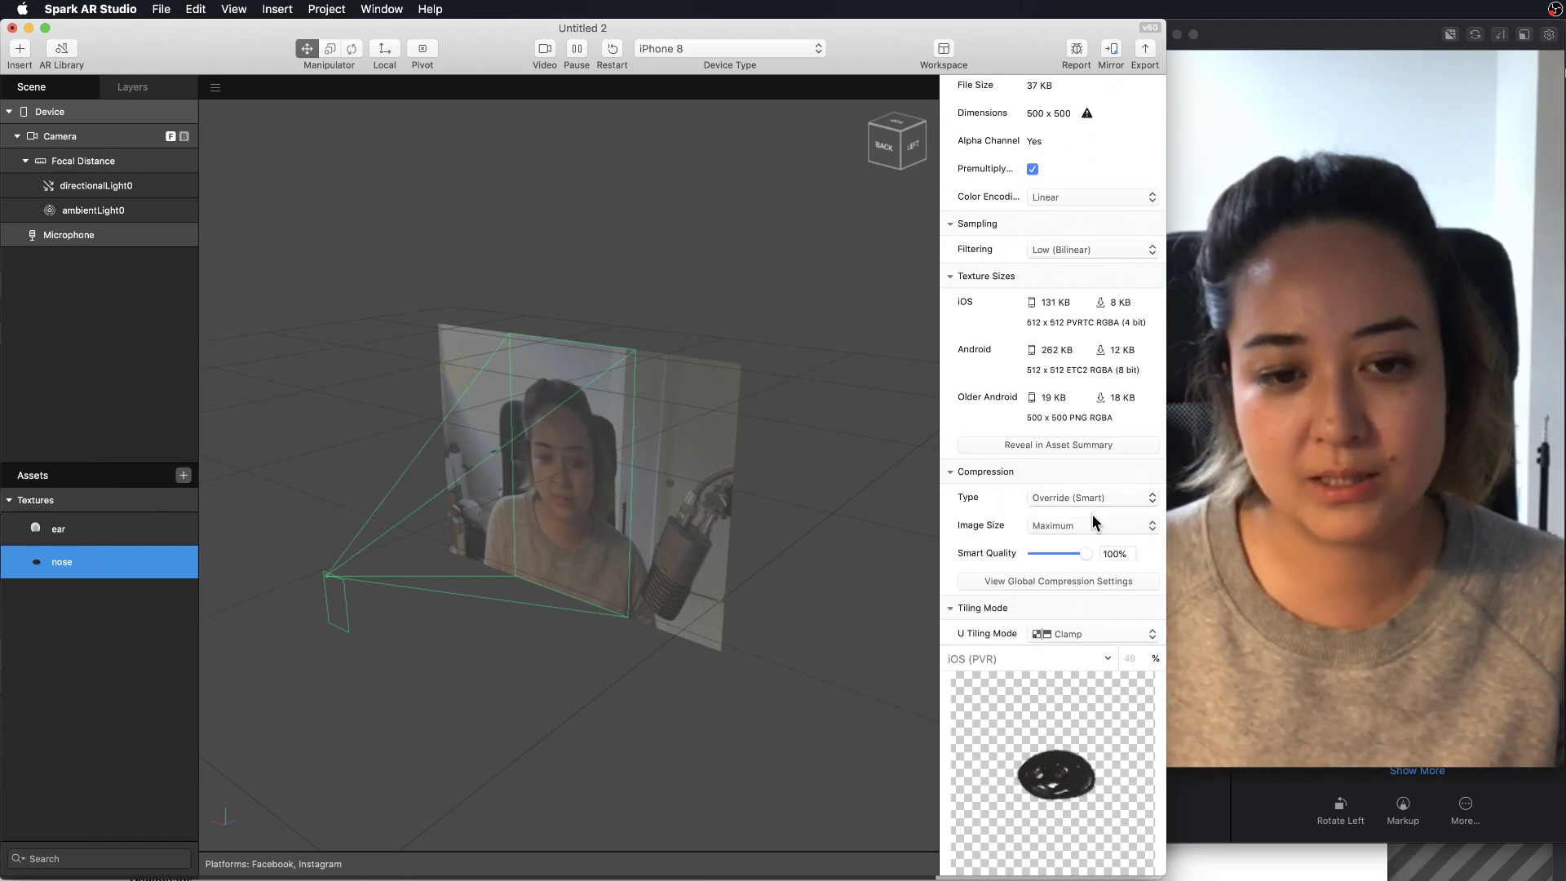
Set the ear texture's compression type to Override (Smart) and recheck the nose texture's settings
{"action": "left_click", "coordinate": [115, 530]}
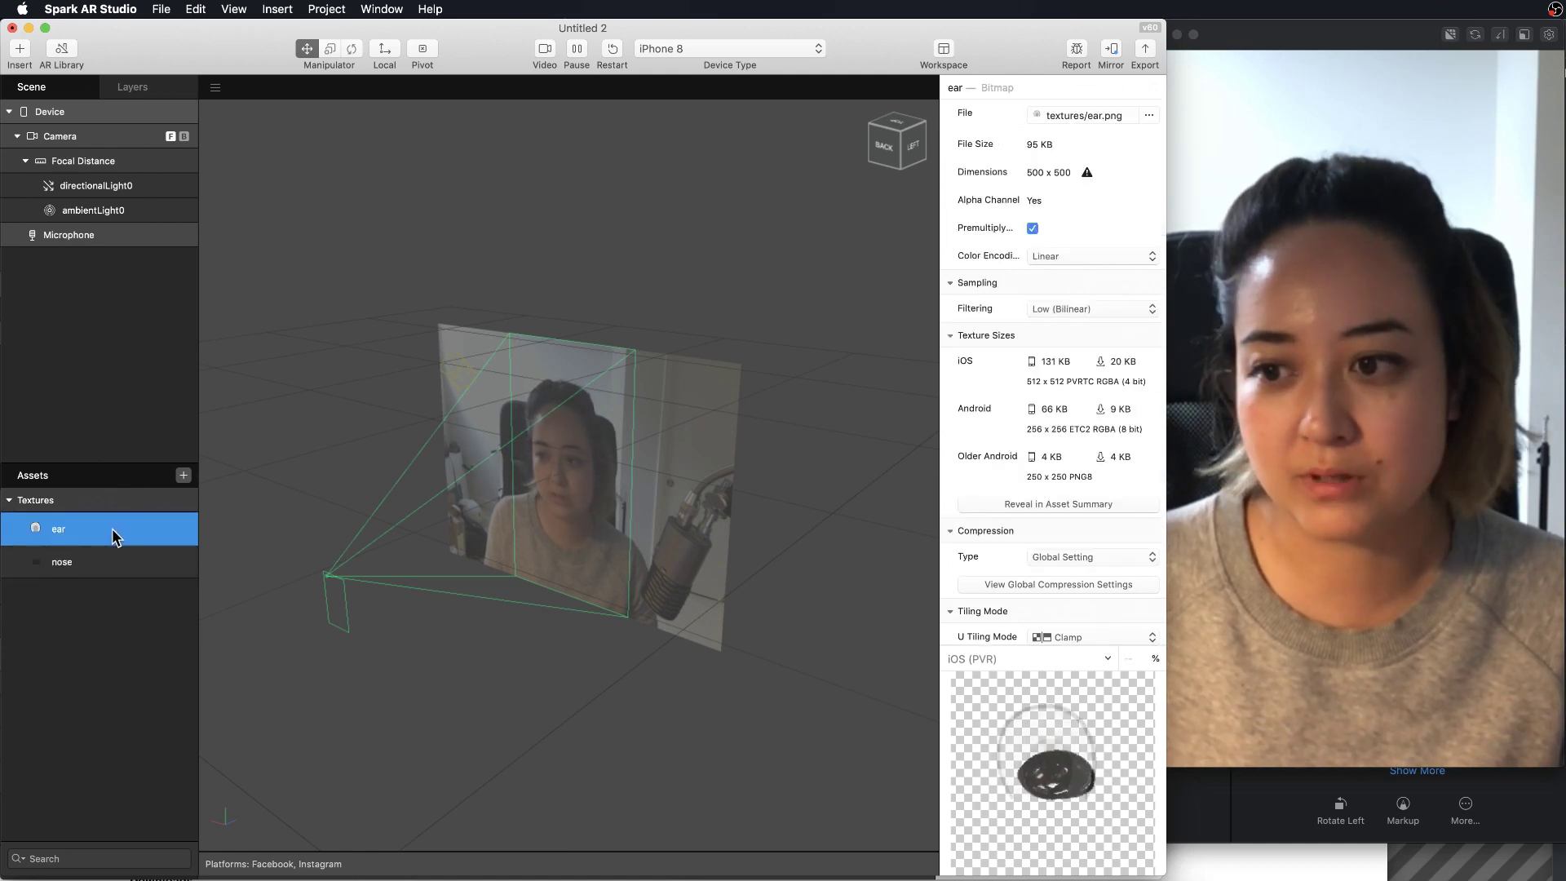
{"action": "left_click", "coordinate": [1075, 558]}
{"action": "left_click", "coordinate": [1075, 571]}
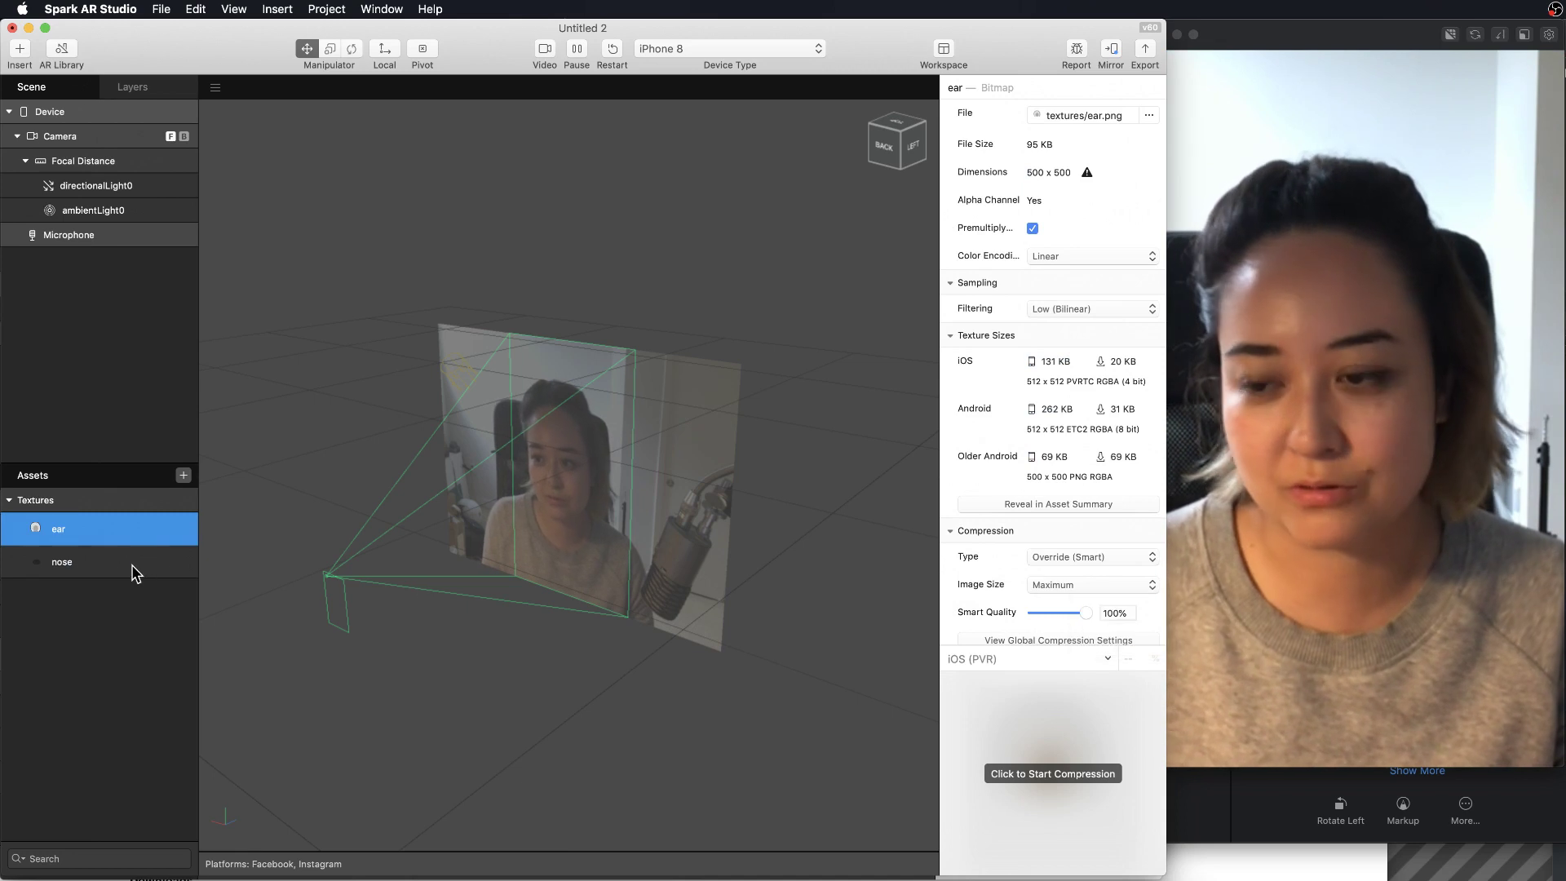
{"action": "left_click", "coordinate": [110, 562]}
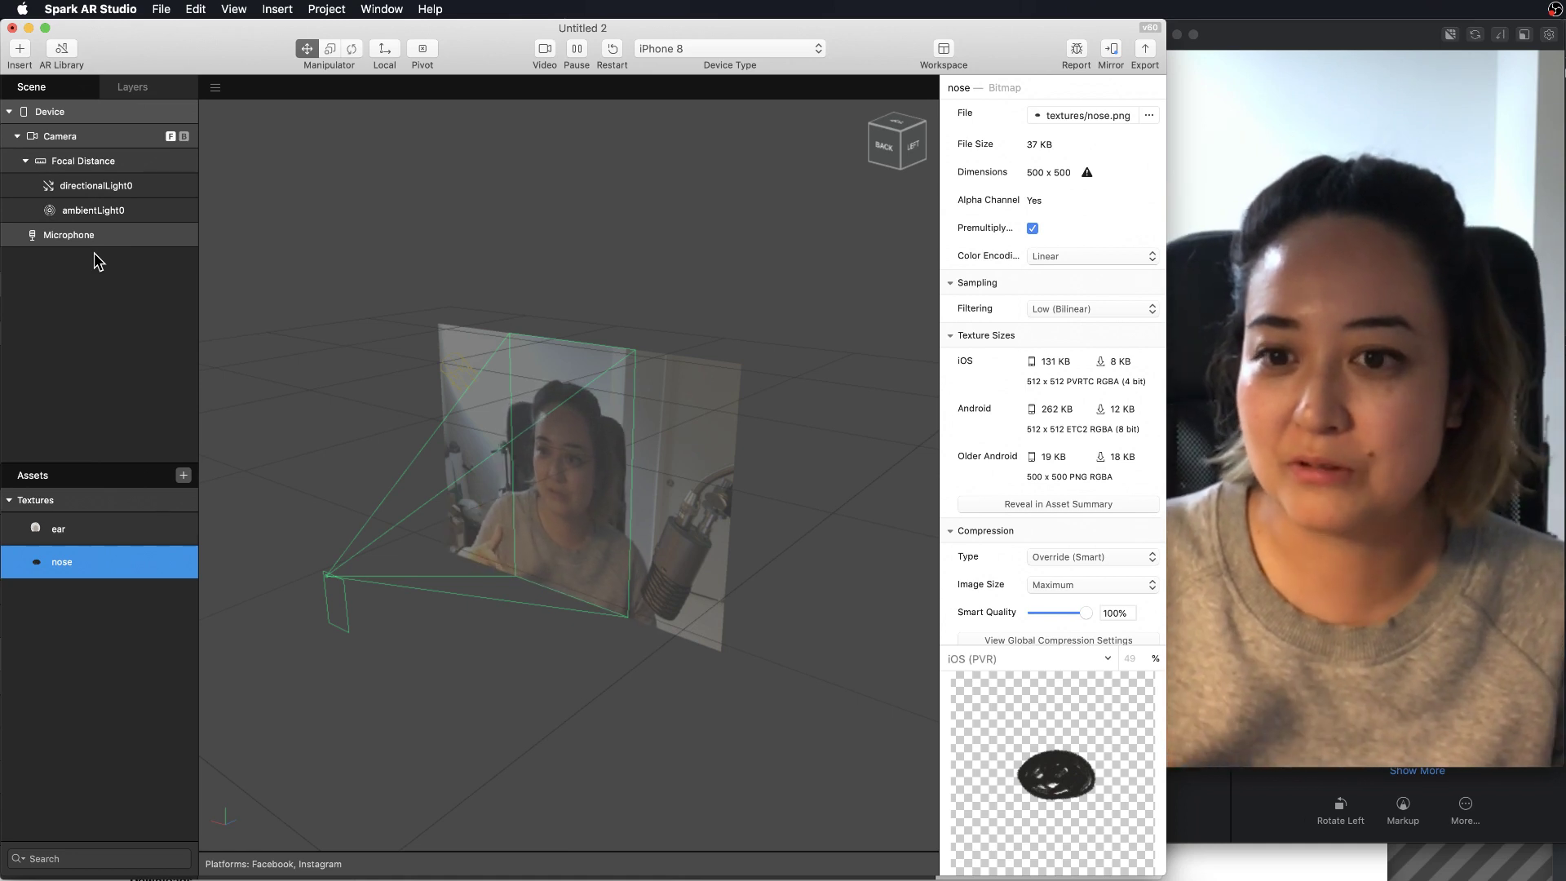
Examine the properties of the camera, directional light and ambient light in the scene
{"action": "left_click", "coordinate": [75, 141]}
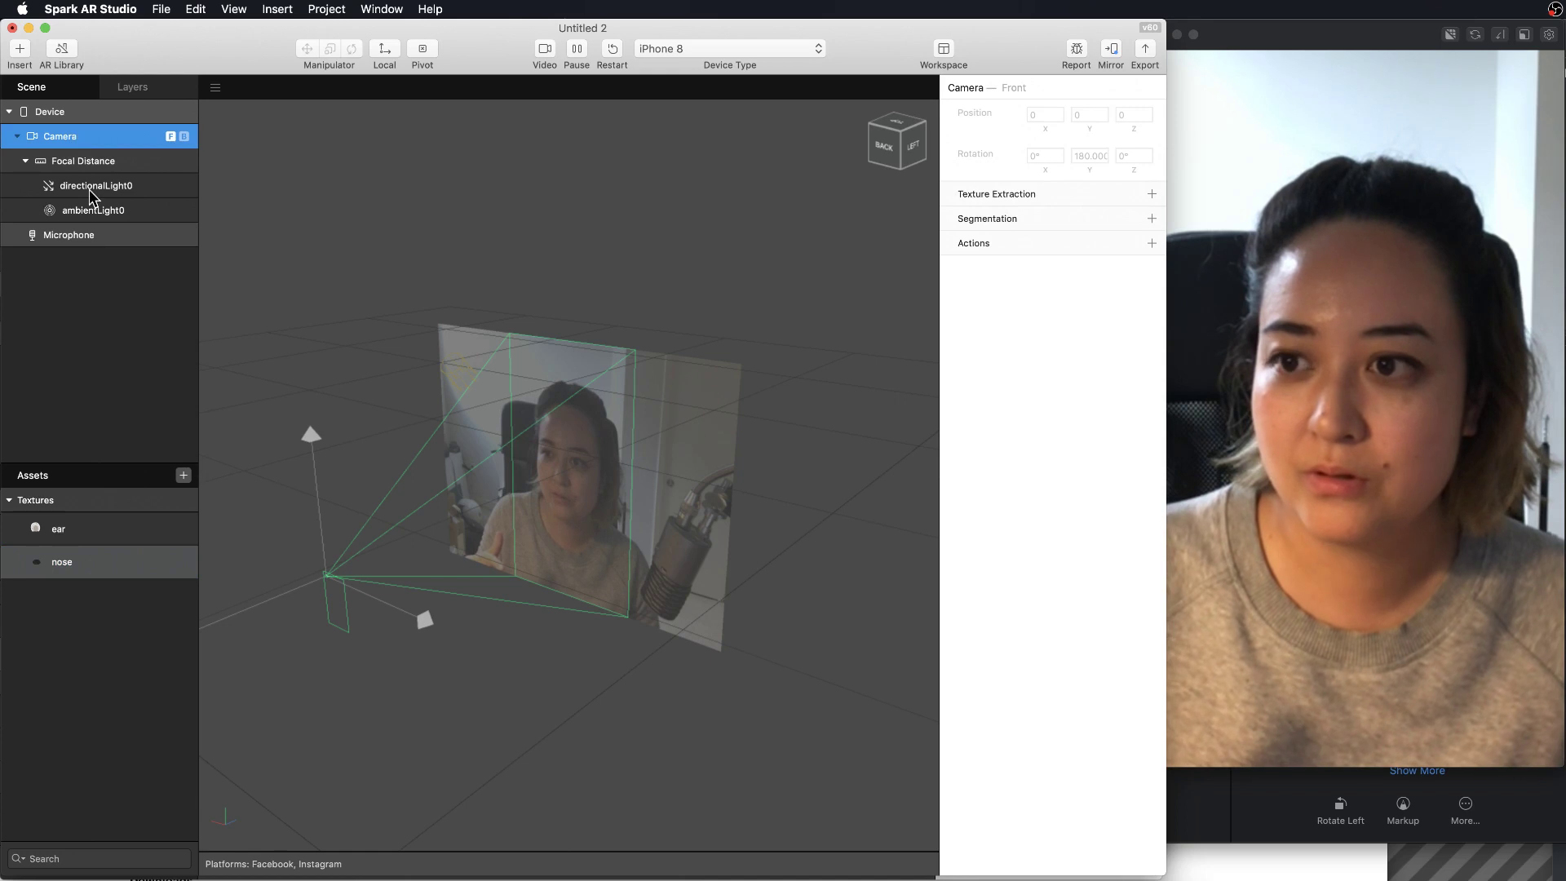
{"action": "left_click", "coordinate": [84, 189]}
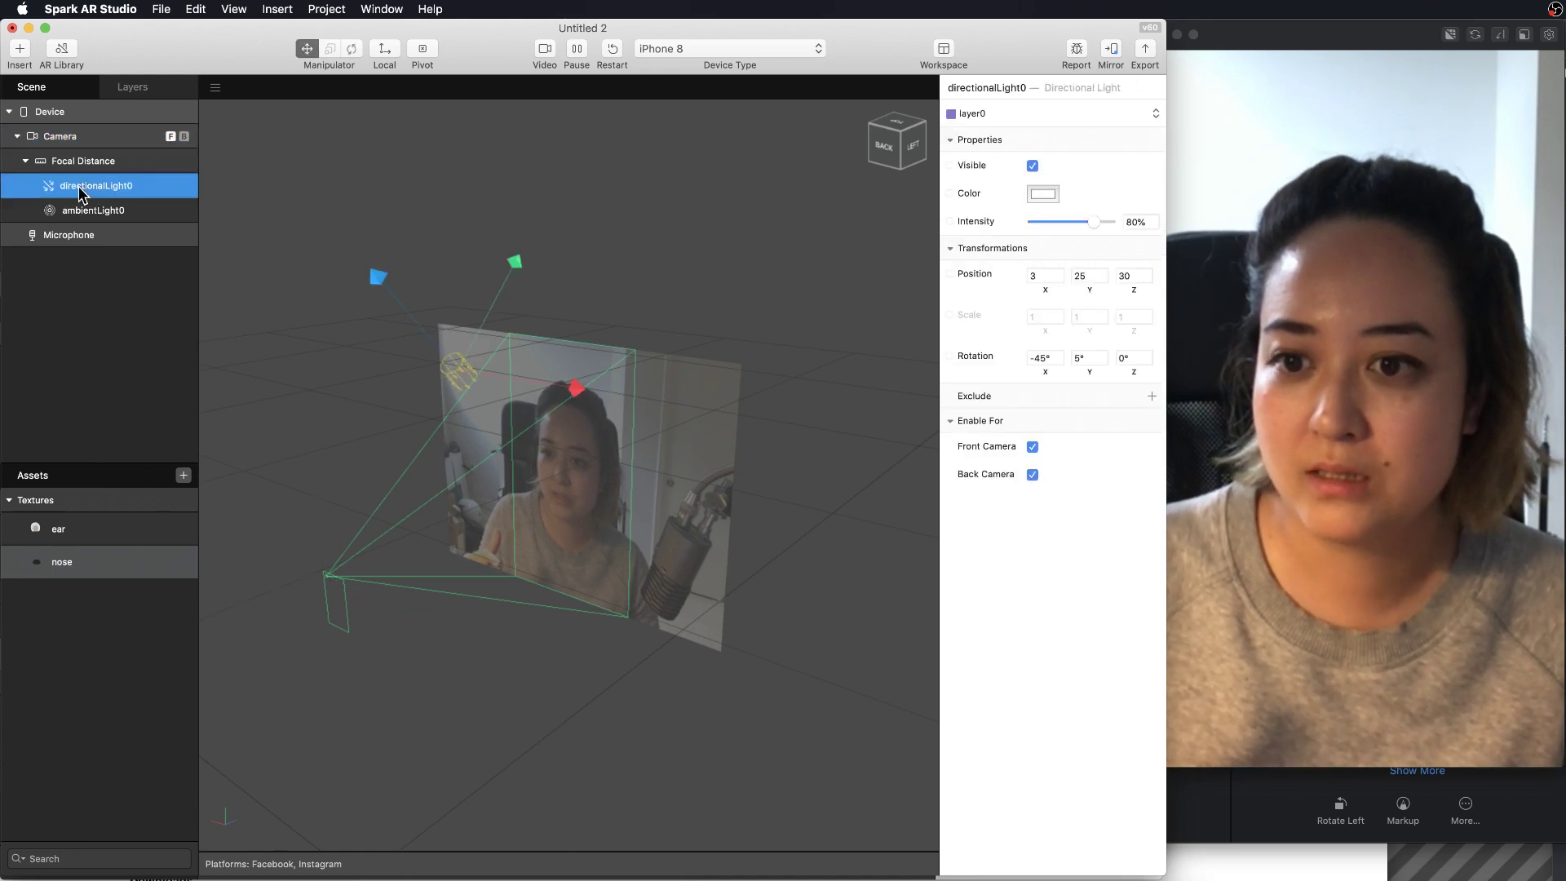
{"action": "left_click", "coordinate": [91, 214]}
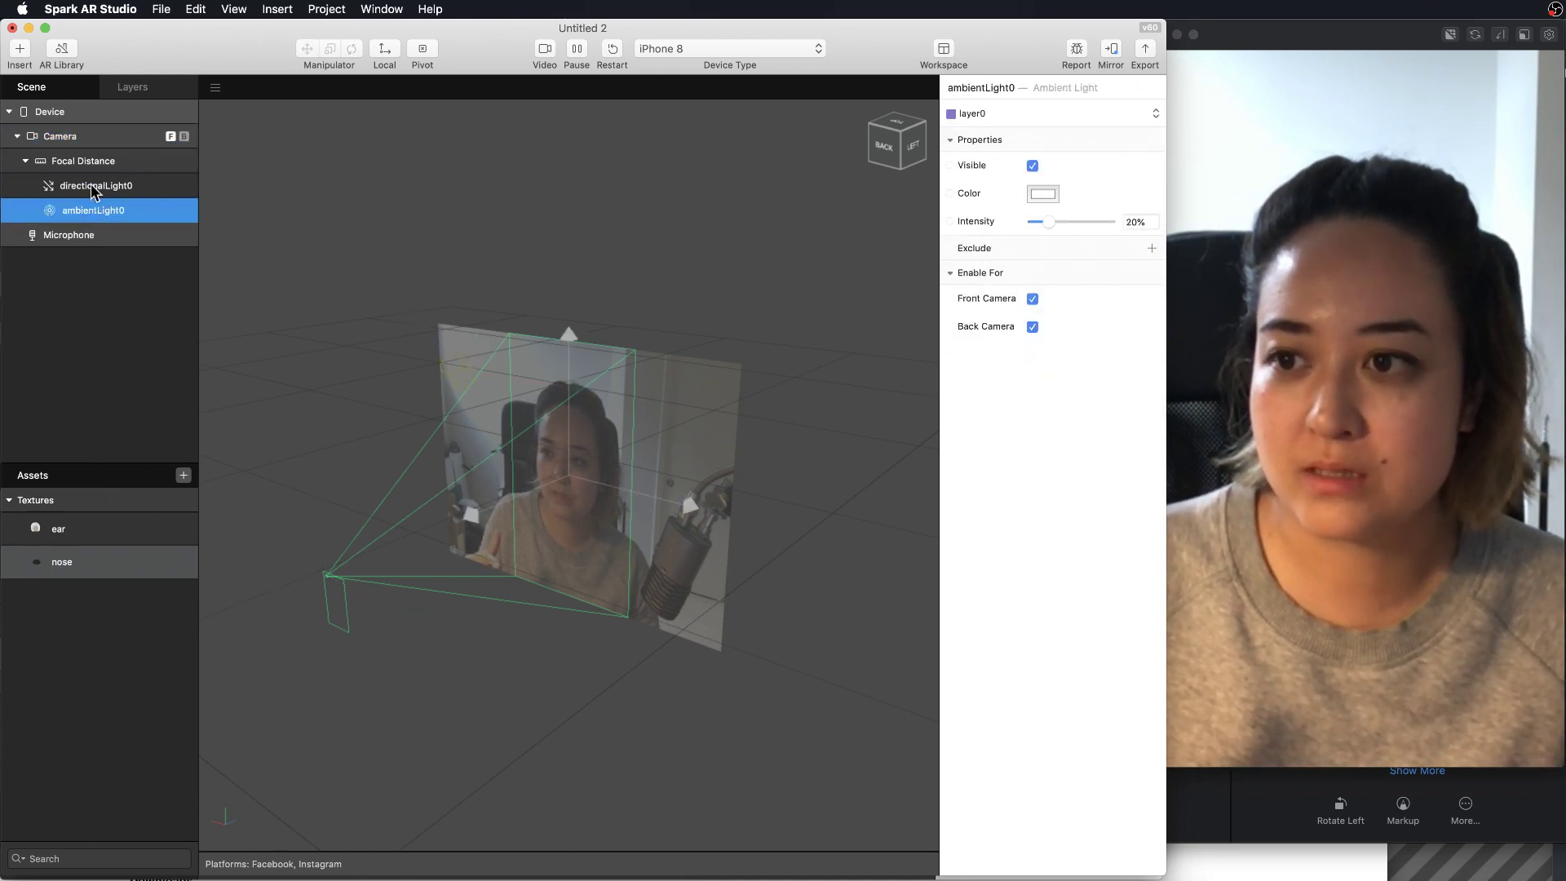
{"action": "left_click", "coordinate": [92, 191]}
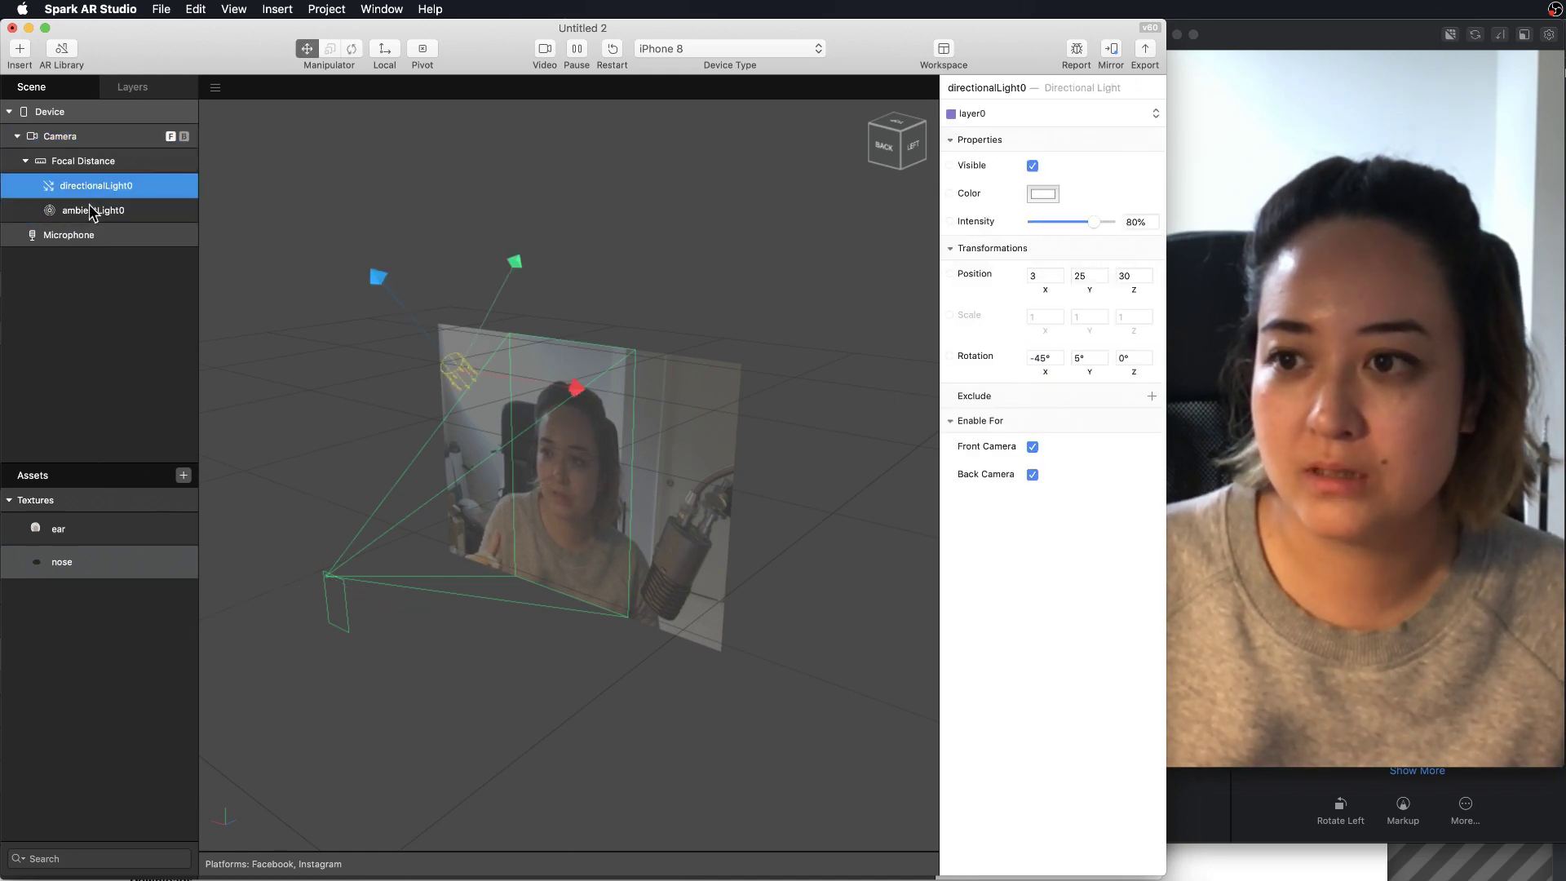
Insert a Face Tracker into the scene
{"action": "left_click", "coordinate": [42, 137]}
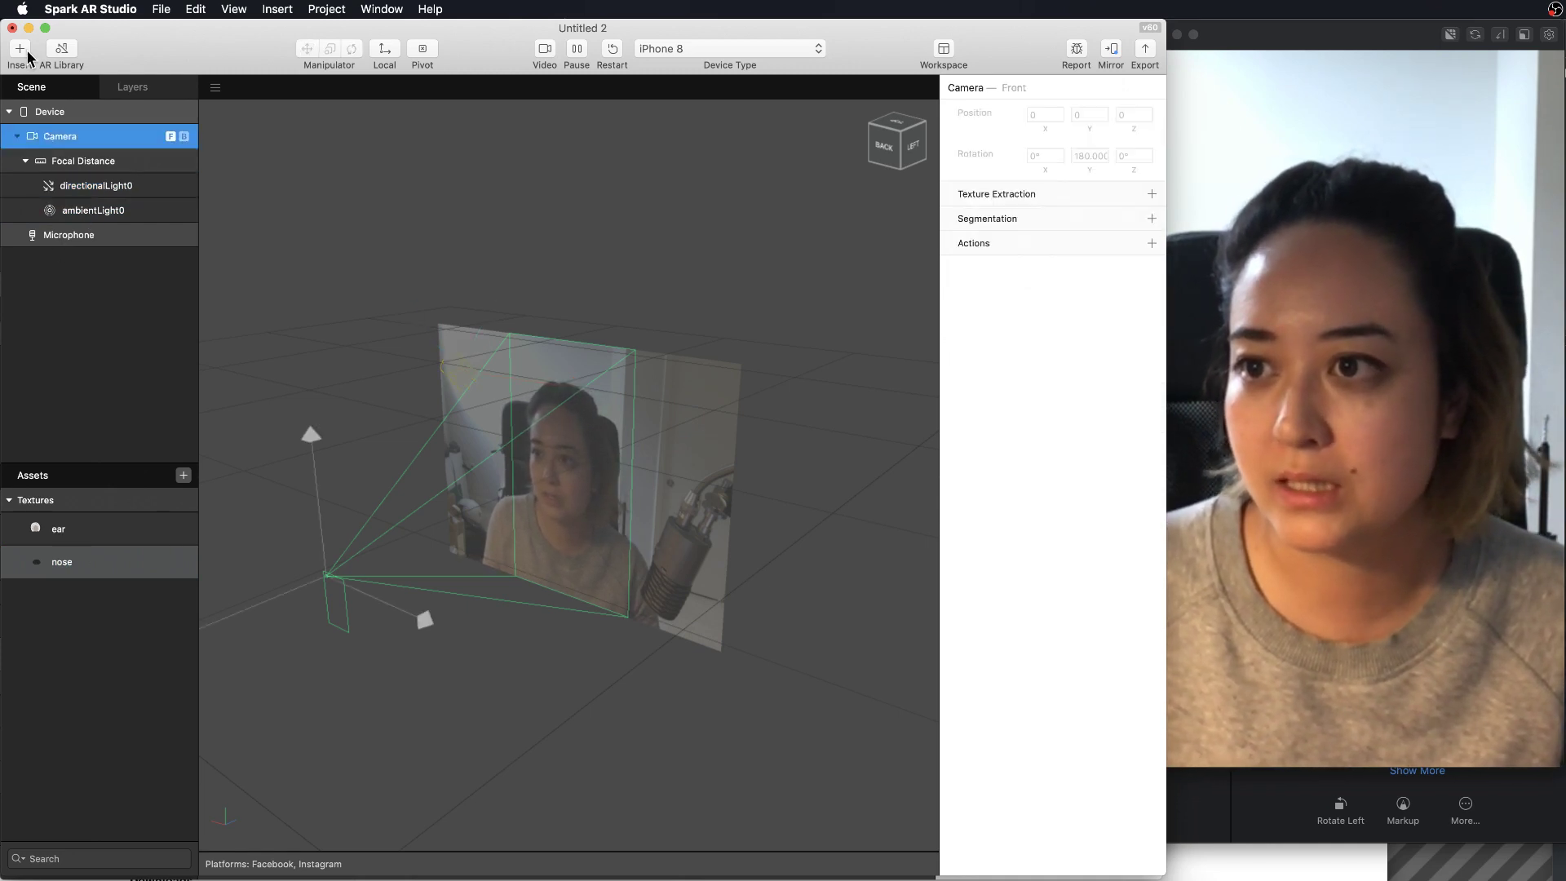
{"action": "left_click", "coordinate": [22, 52]}
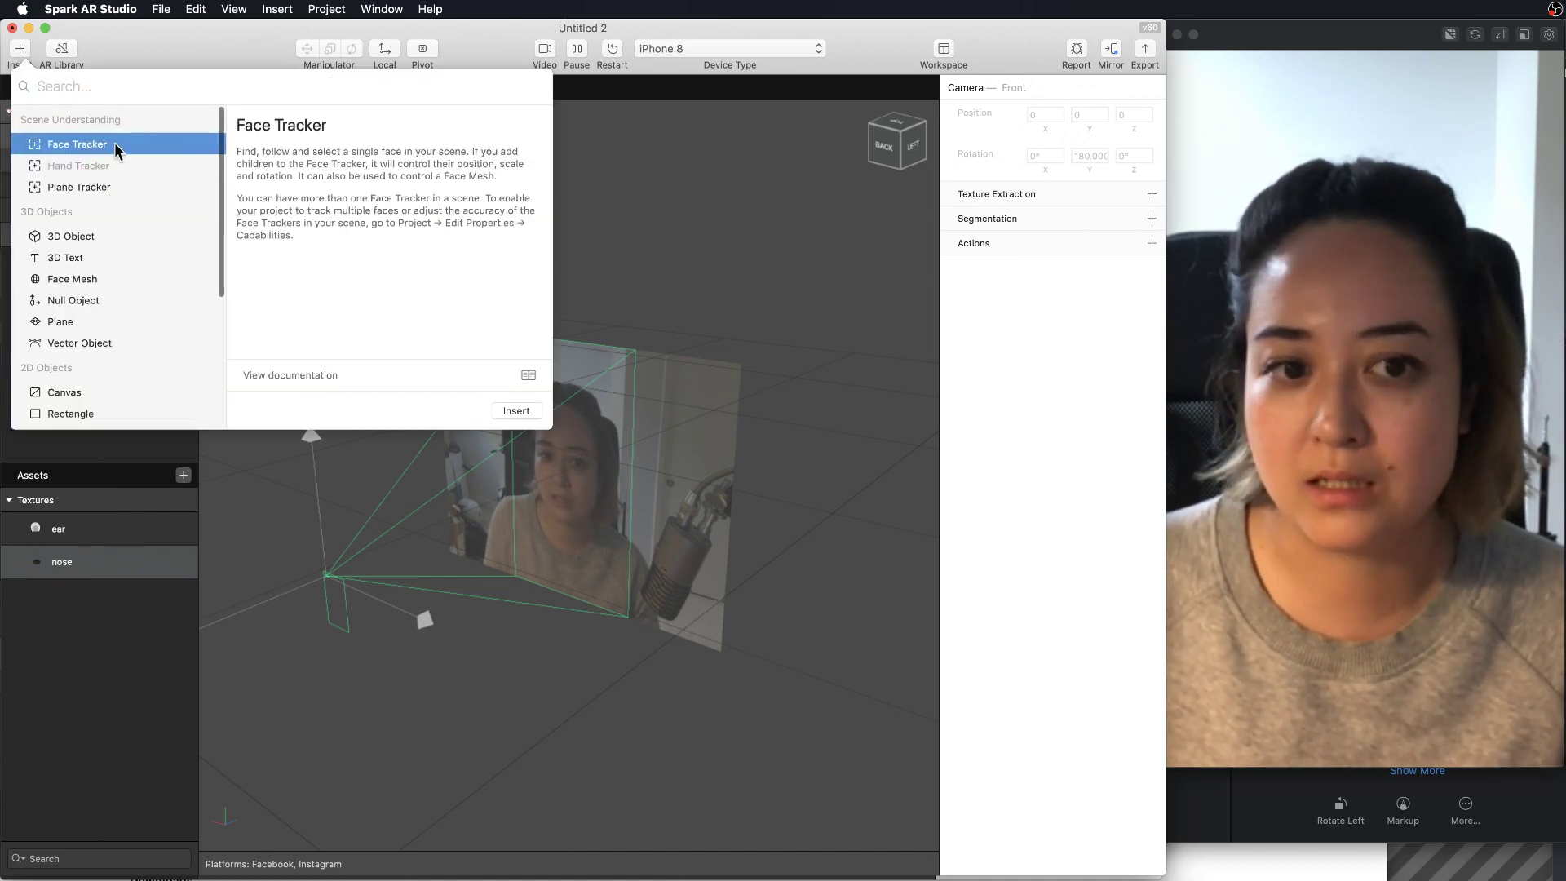
{"action": "left_click", "coordinate": [516, 411]}
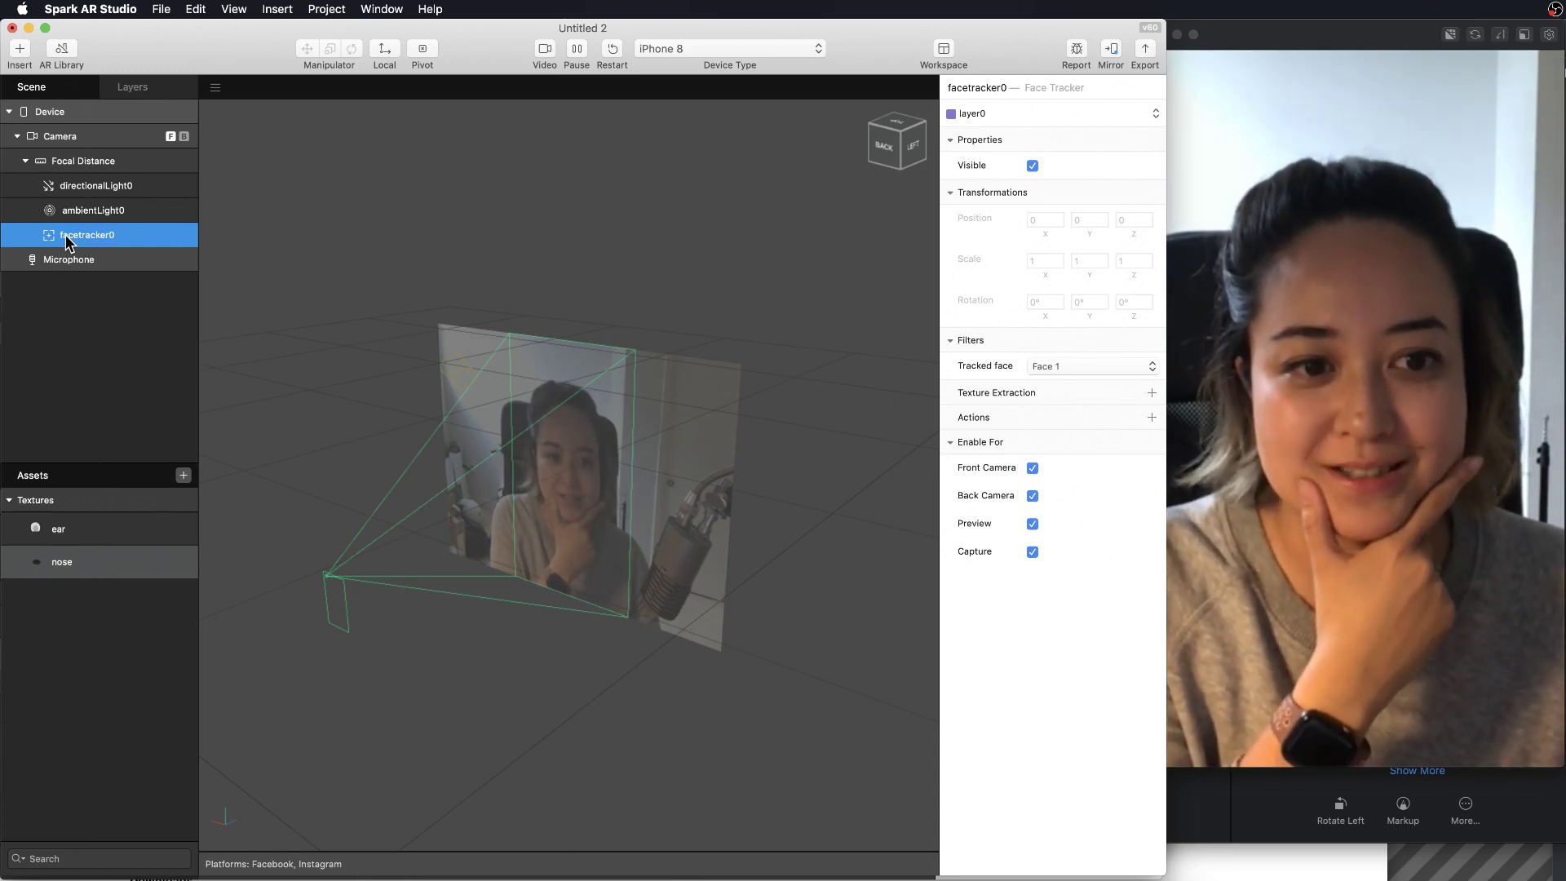
Insert a Plane into the scene and nest it under facetracker0
{"action": "left_click", "coordinate": [20, 51]}
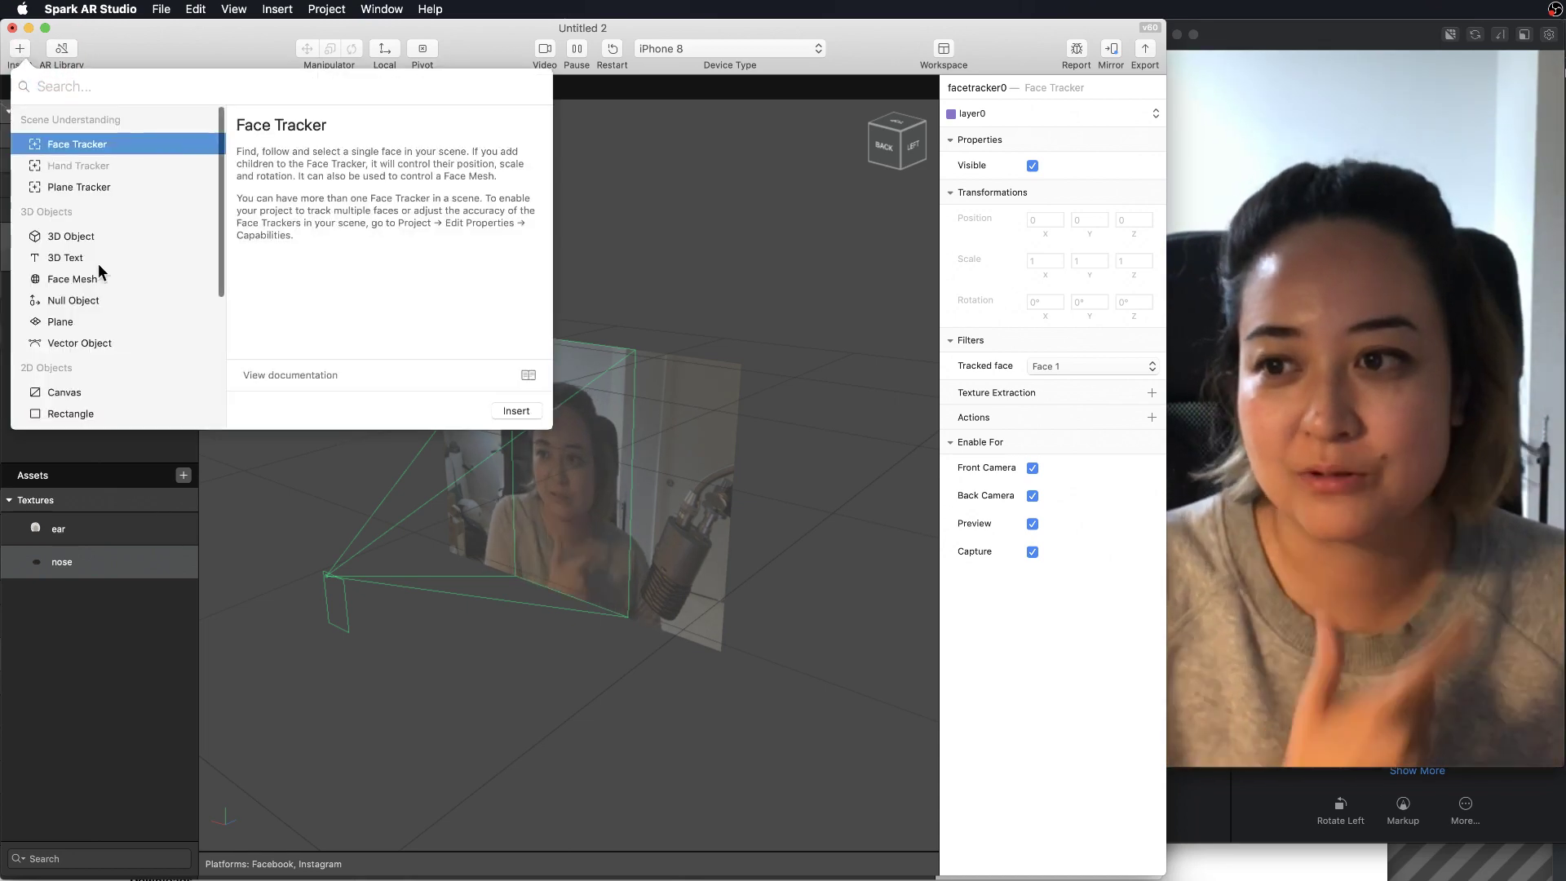
{"action": "left_click", "coordinate": [54, 324]}
{"action": "left_click", "coordinate": [515, 411]}
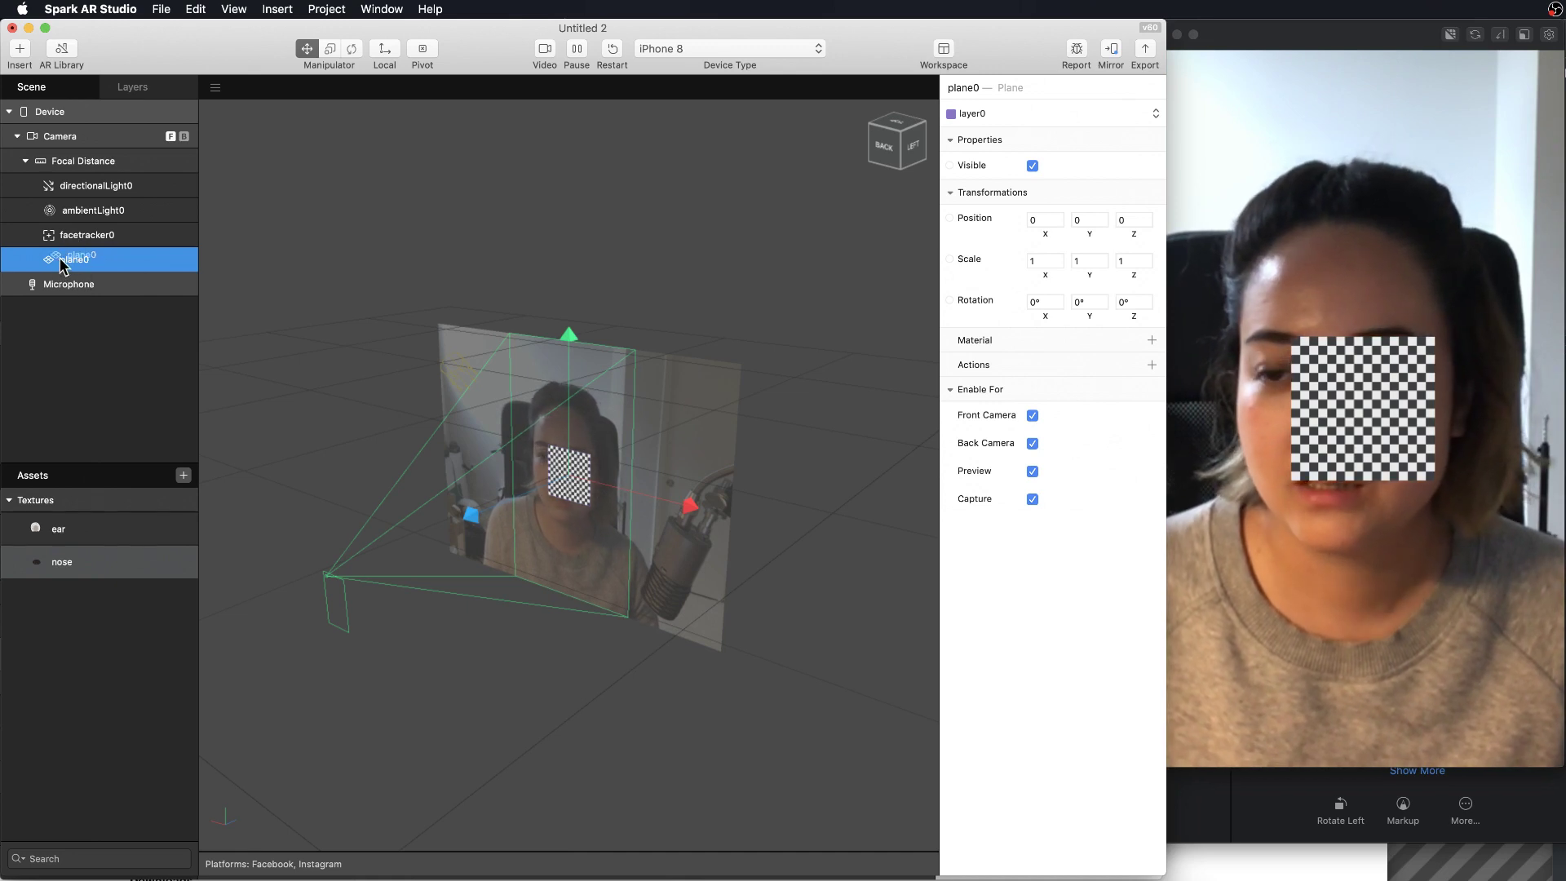
{"action": "left_click_drag", "start_coordinate": [72, 250], "coordinate": [73, 244]}
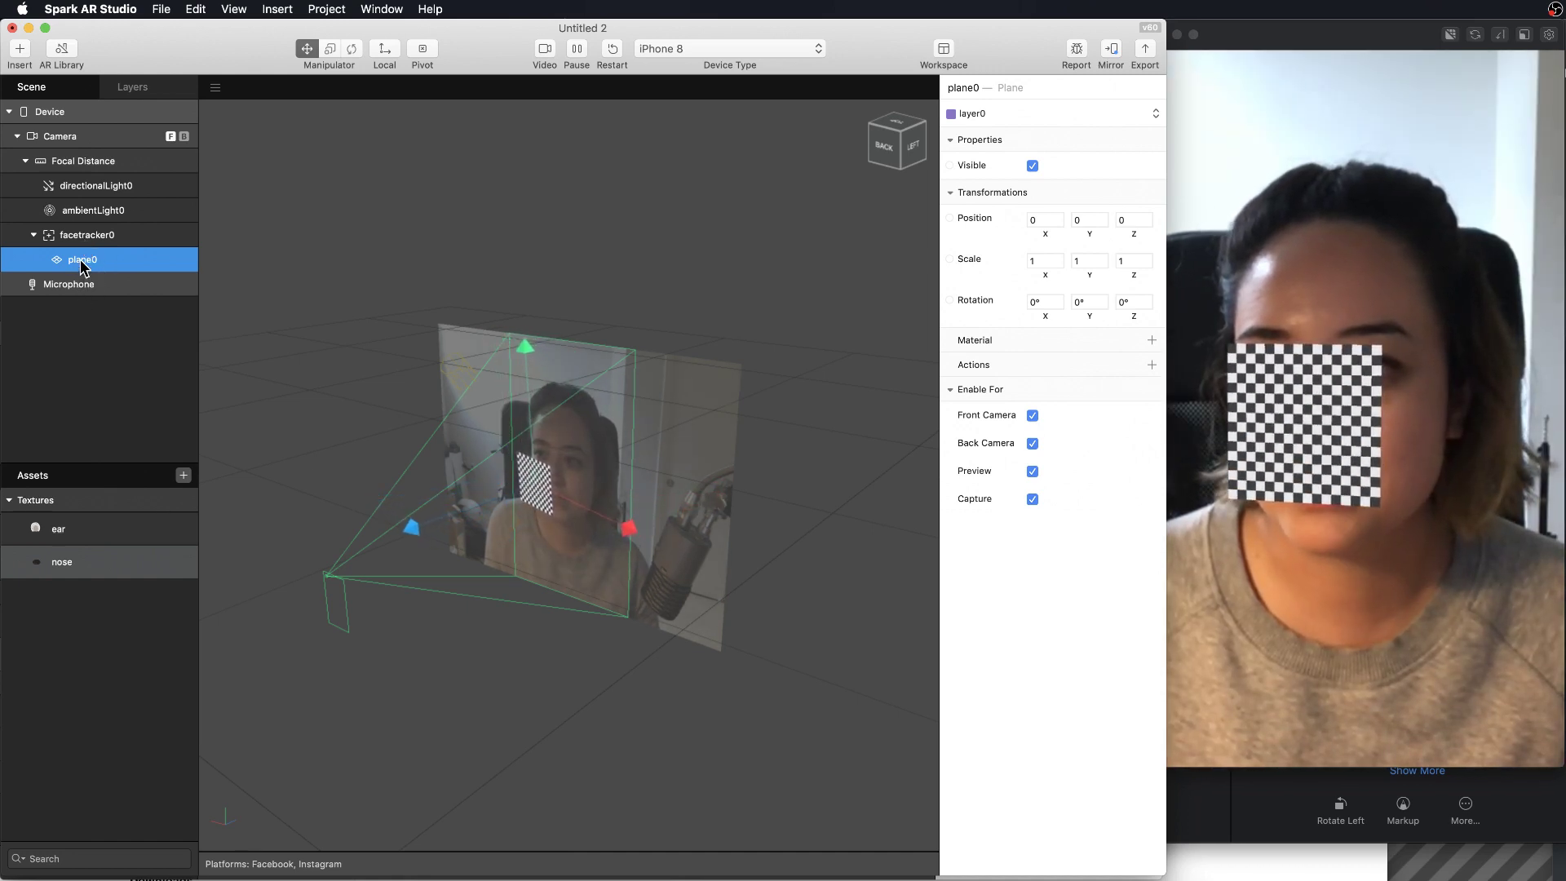
Rename the plane under the face tracker as nose
{"action": "double_click", "coordinate": [83, 261]}
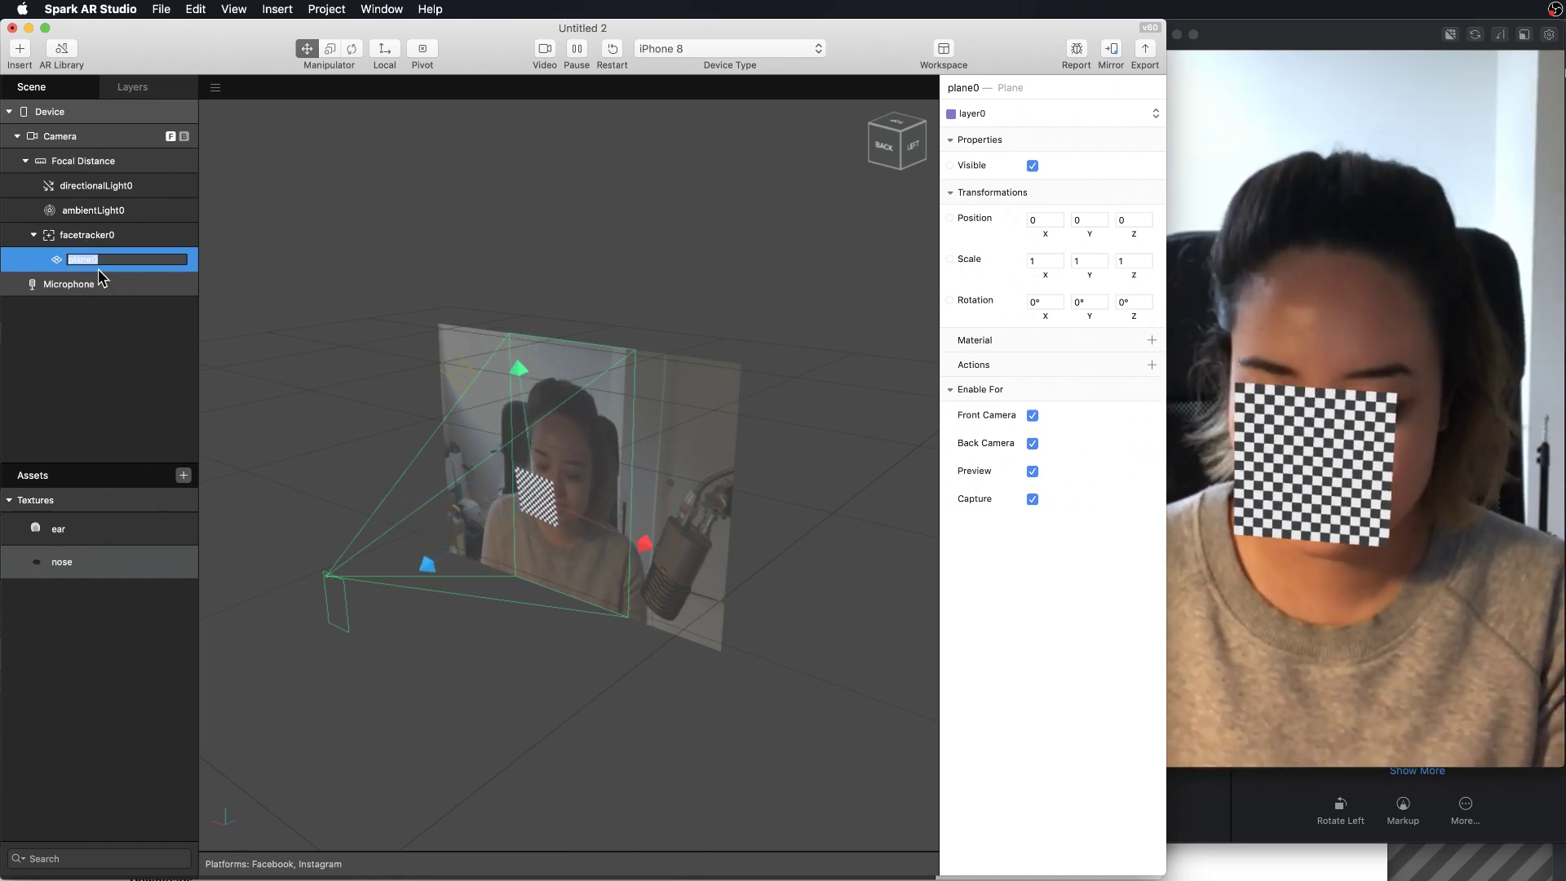
{"action": "type", "text": "nose"}
{"action": "key", "text": "Return"}
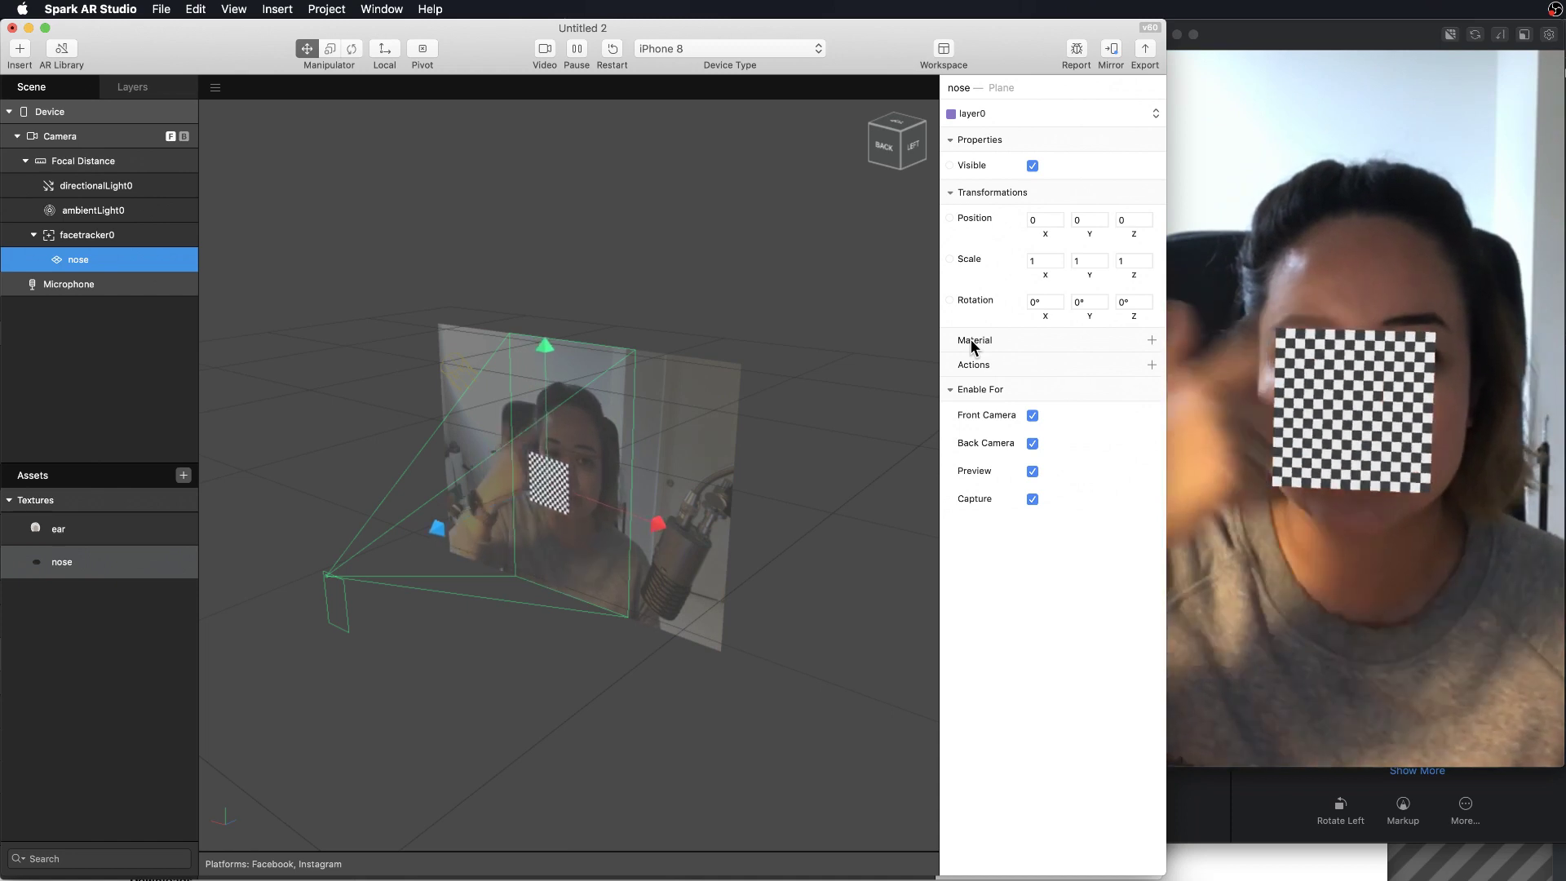
Add a new material to the nose plane and rename it nose_mat
{"action": "left_click", "coordinate": [1151, 340]}
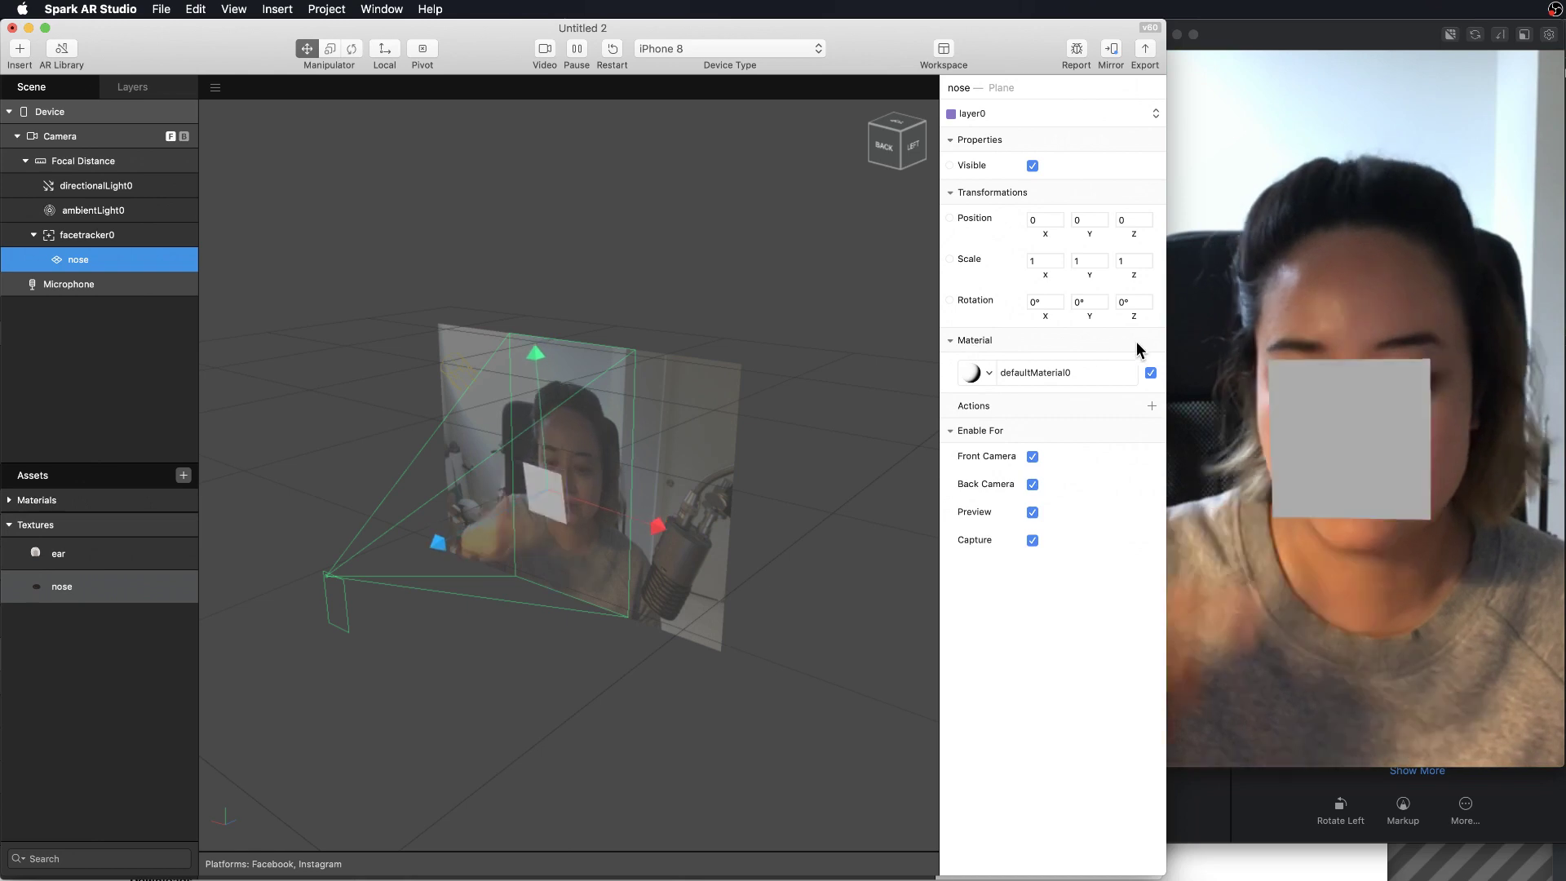
{"action": "key", "text": "super+z"}
{"action": "left_click", "coordinate": [1151, 341]}
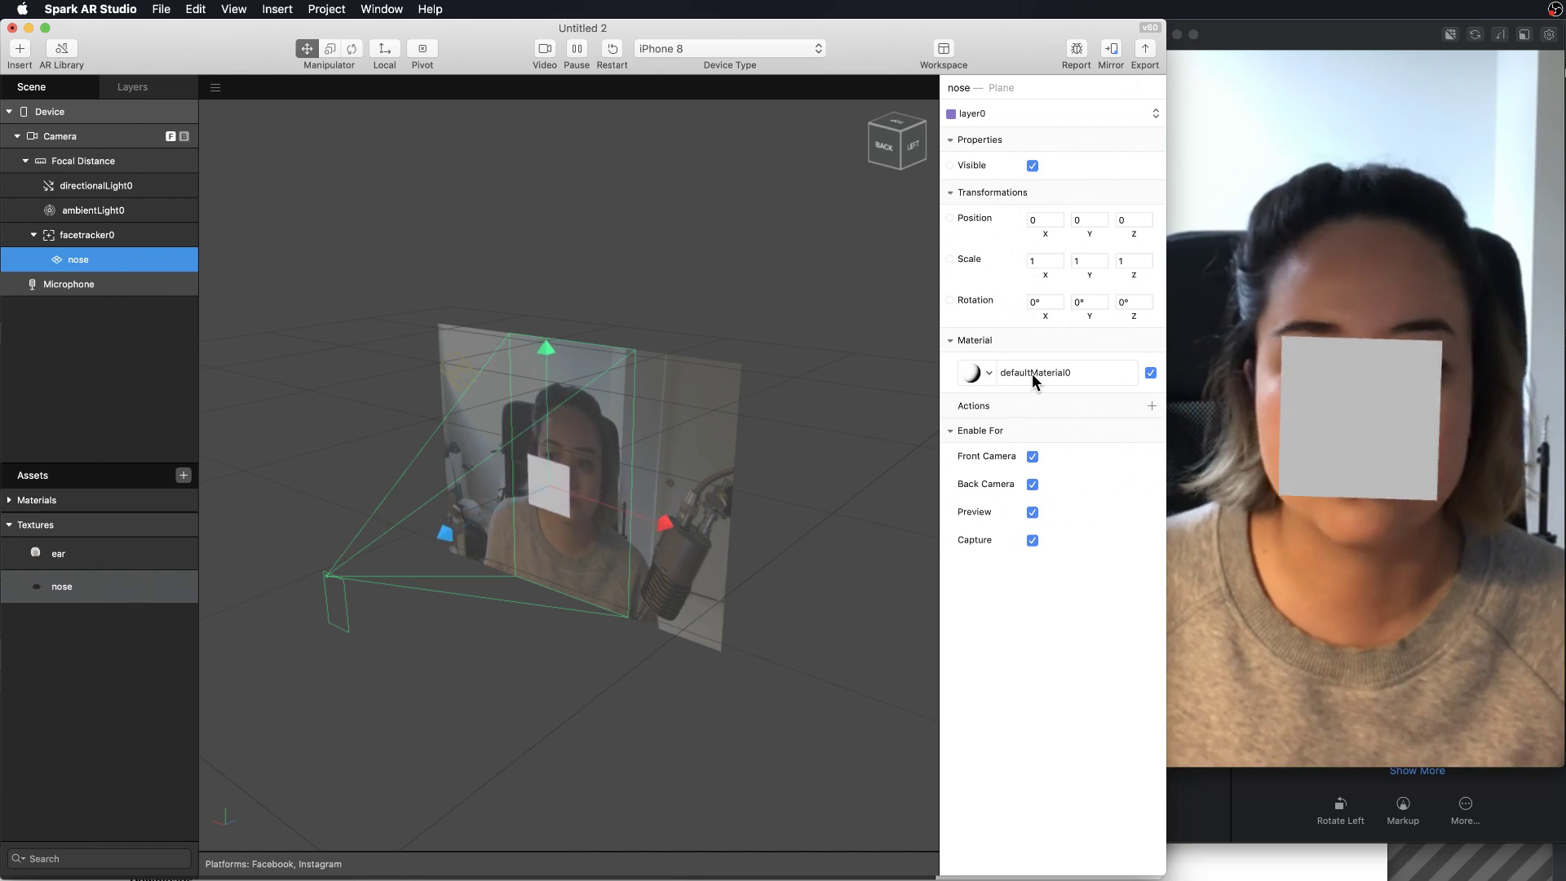
{"action": "left_click", "coordinate": [1048, 372]}
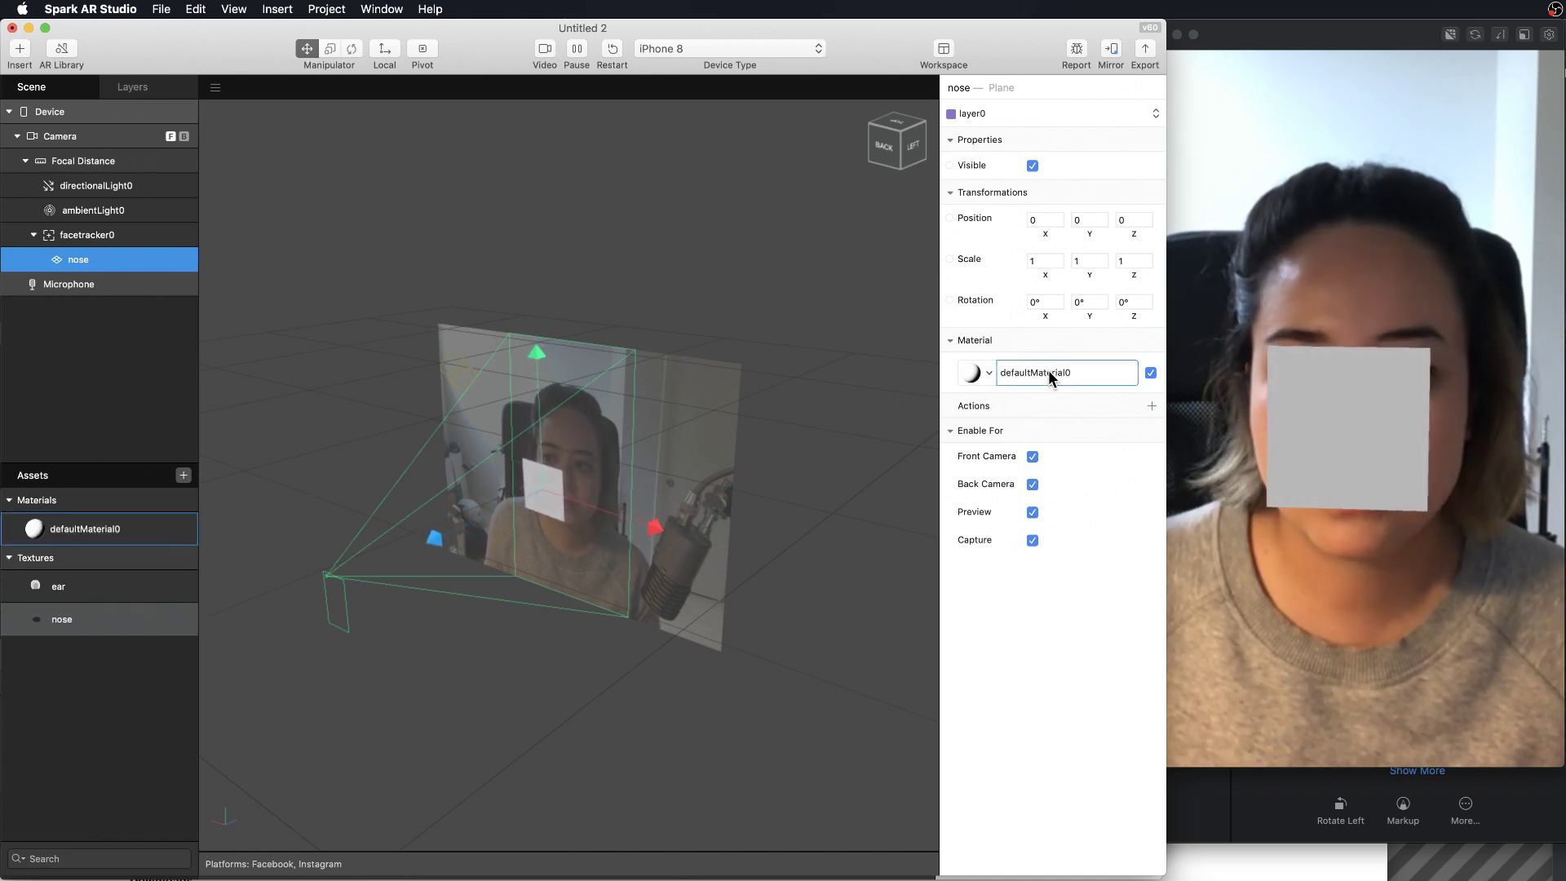
{"action": "left_click", "coordinate": [96, 532]}
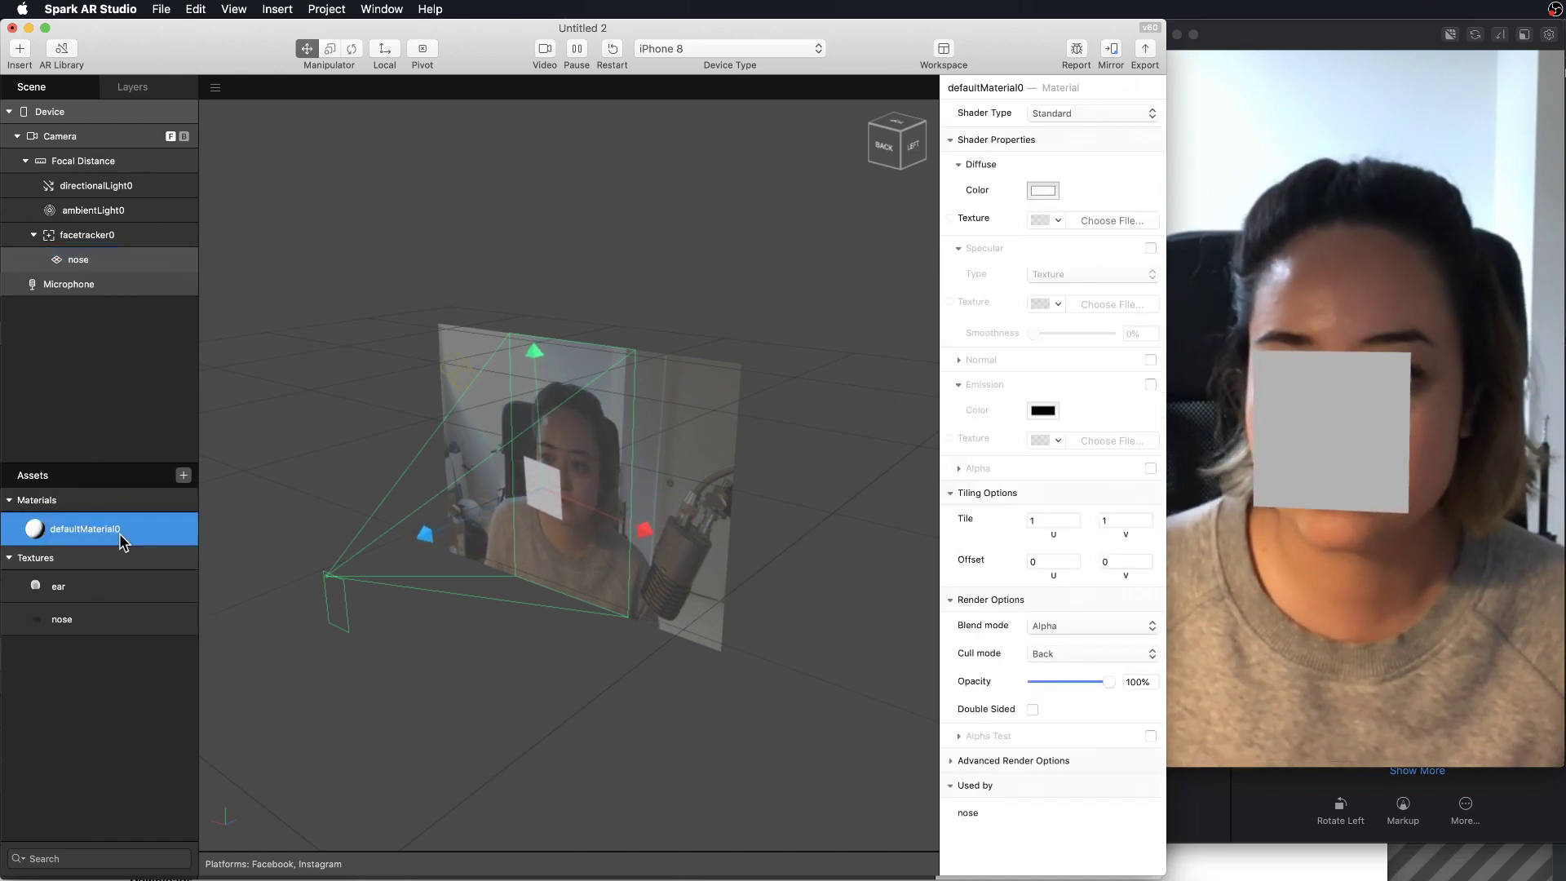
{"action": "left_click", "coordinate": [122, 530]}
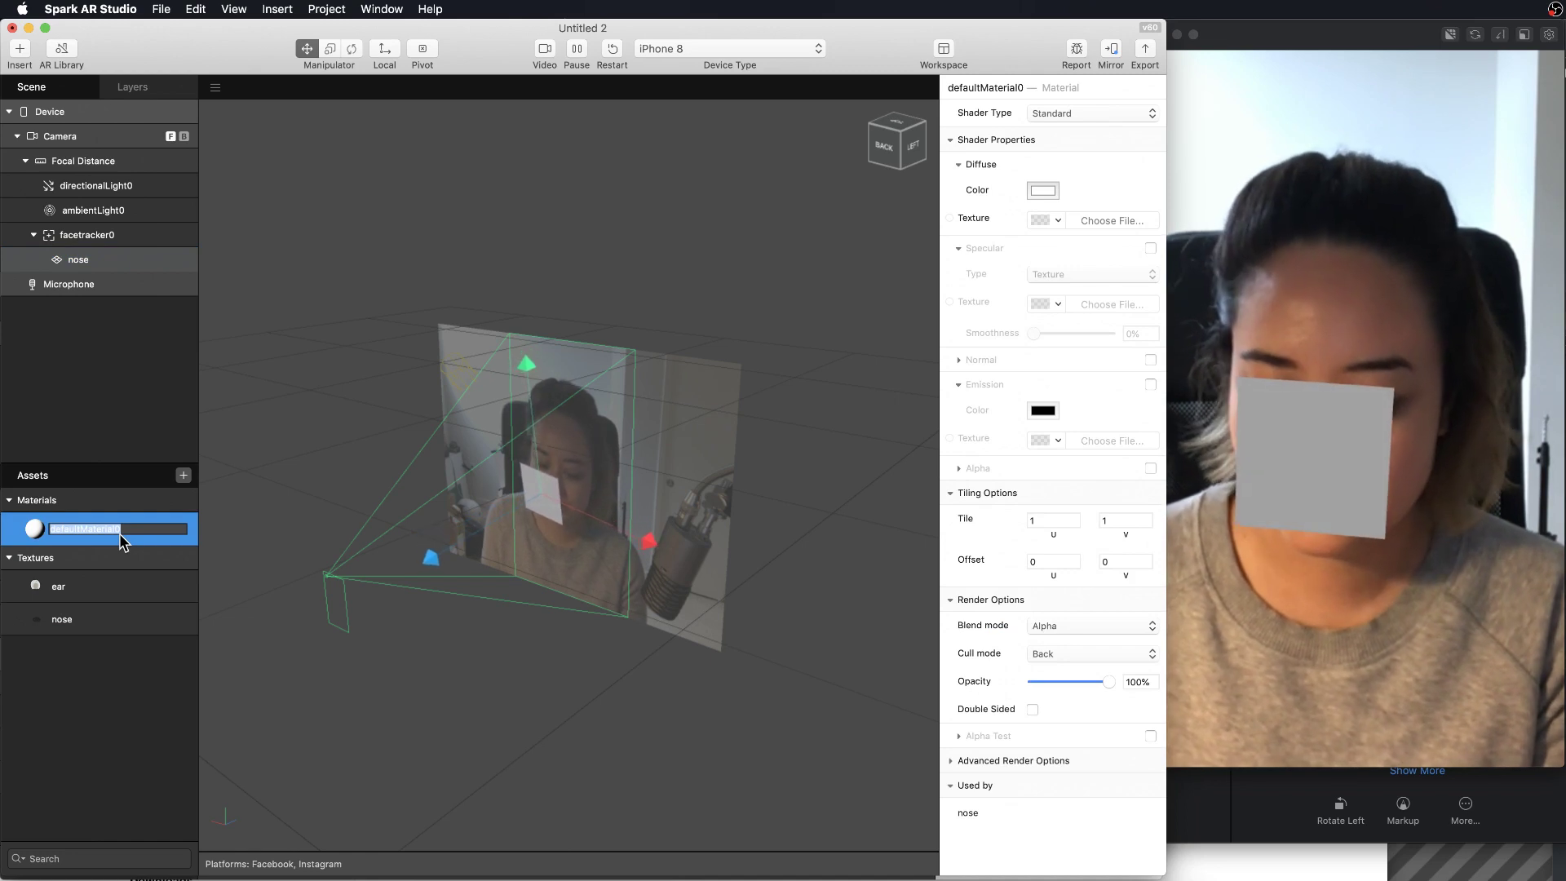
{"action": "type", "text": "nose_mat"}
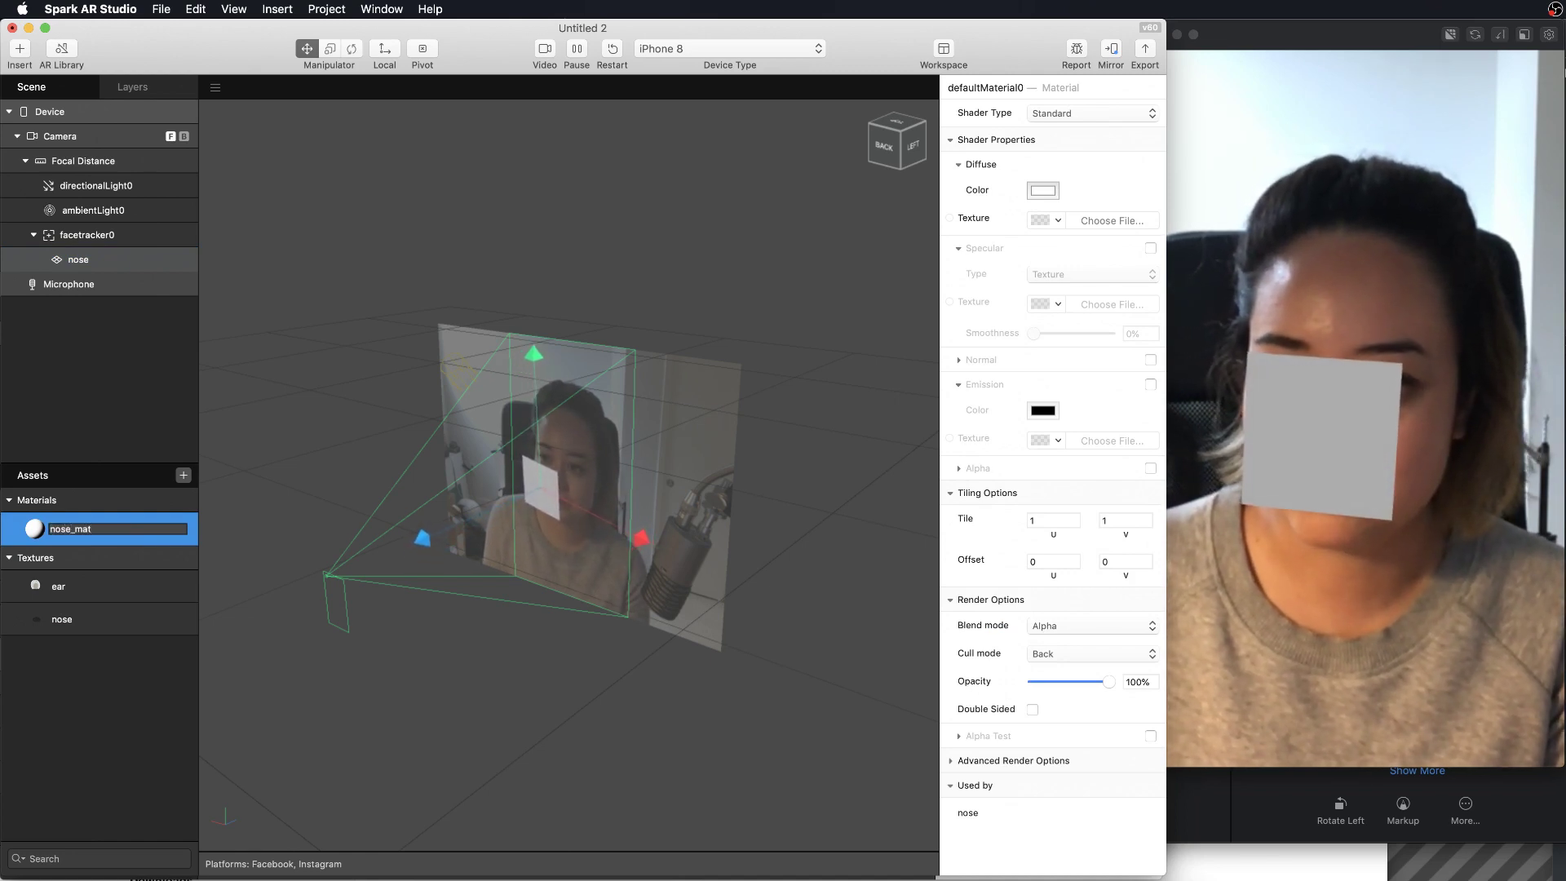
{"action": "key", "text": "Return"}
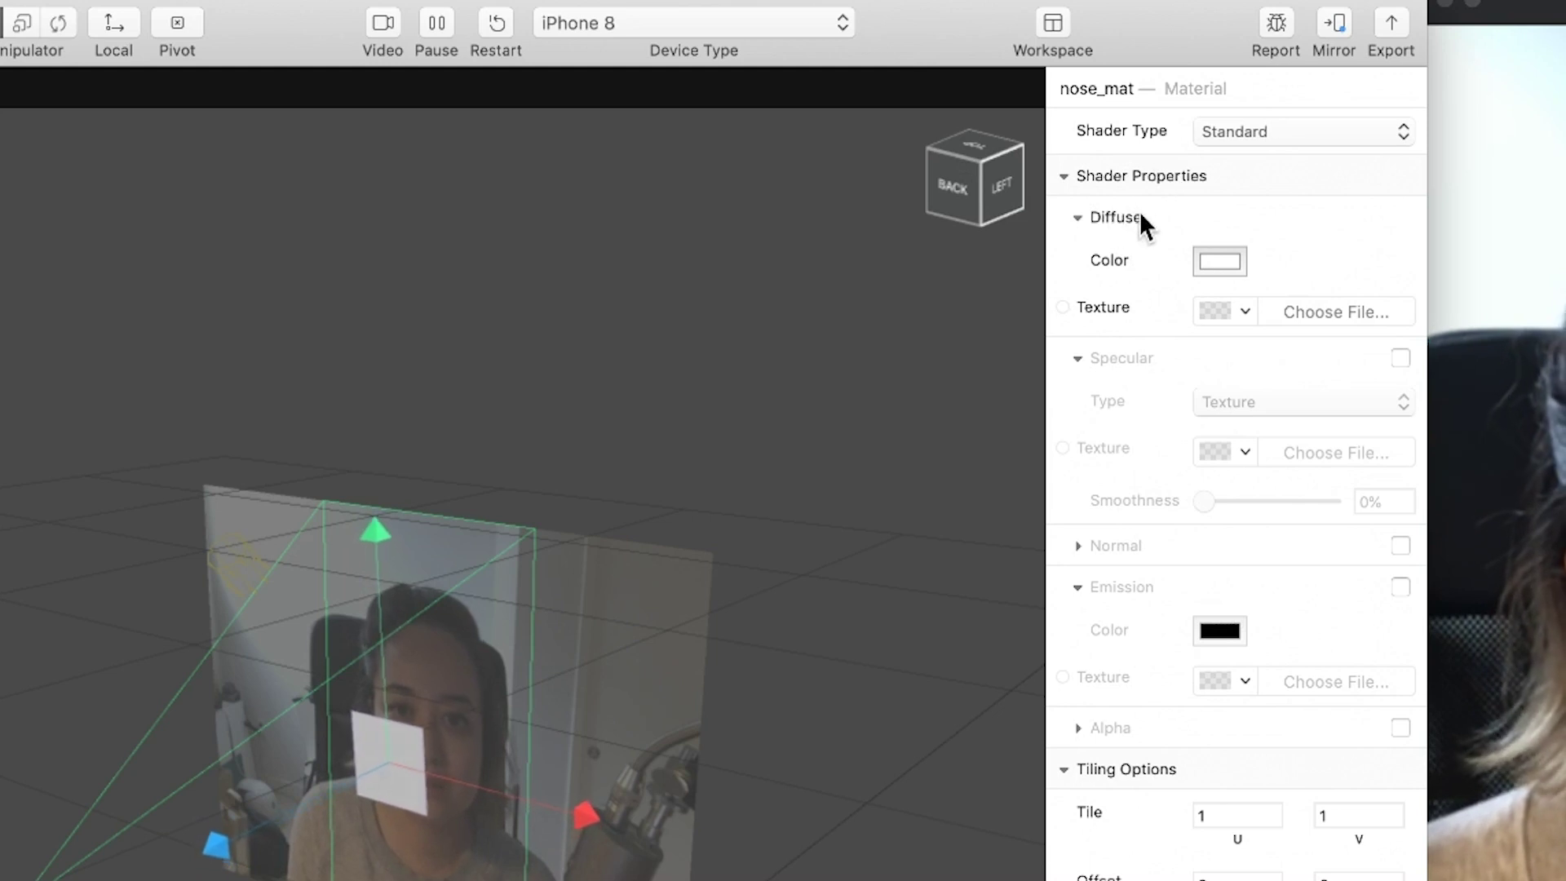
Set the diffuse texture of nose_mat to the nose texture
{"action": "left_click", "coordinate": [1103, 307]}
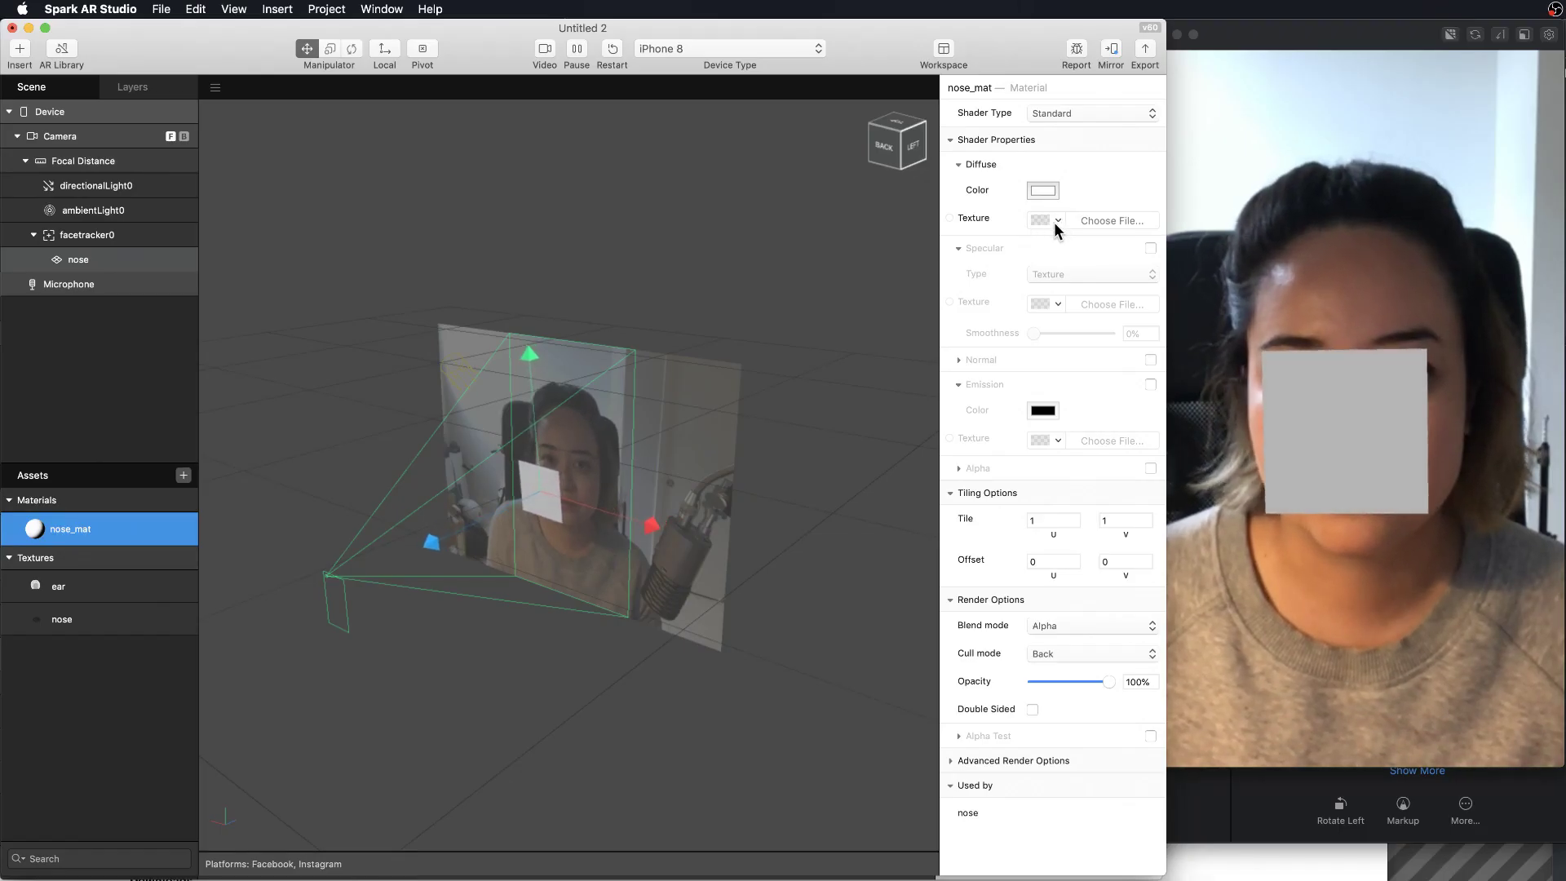
{"action": "left_click", "coordinate": [1054, 222]}
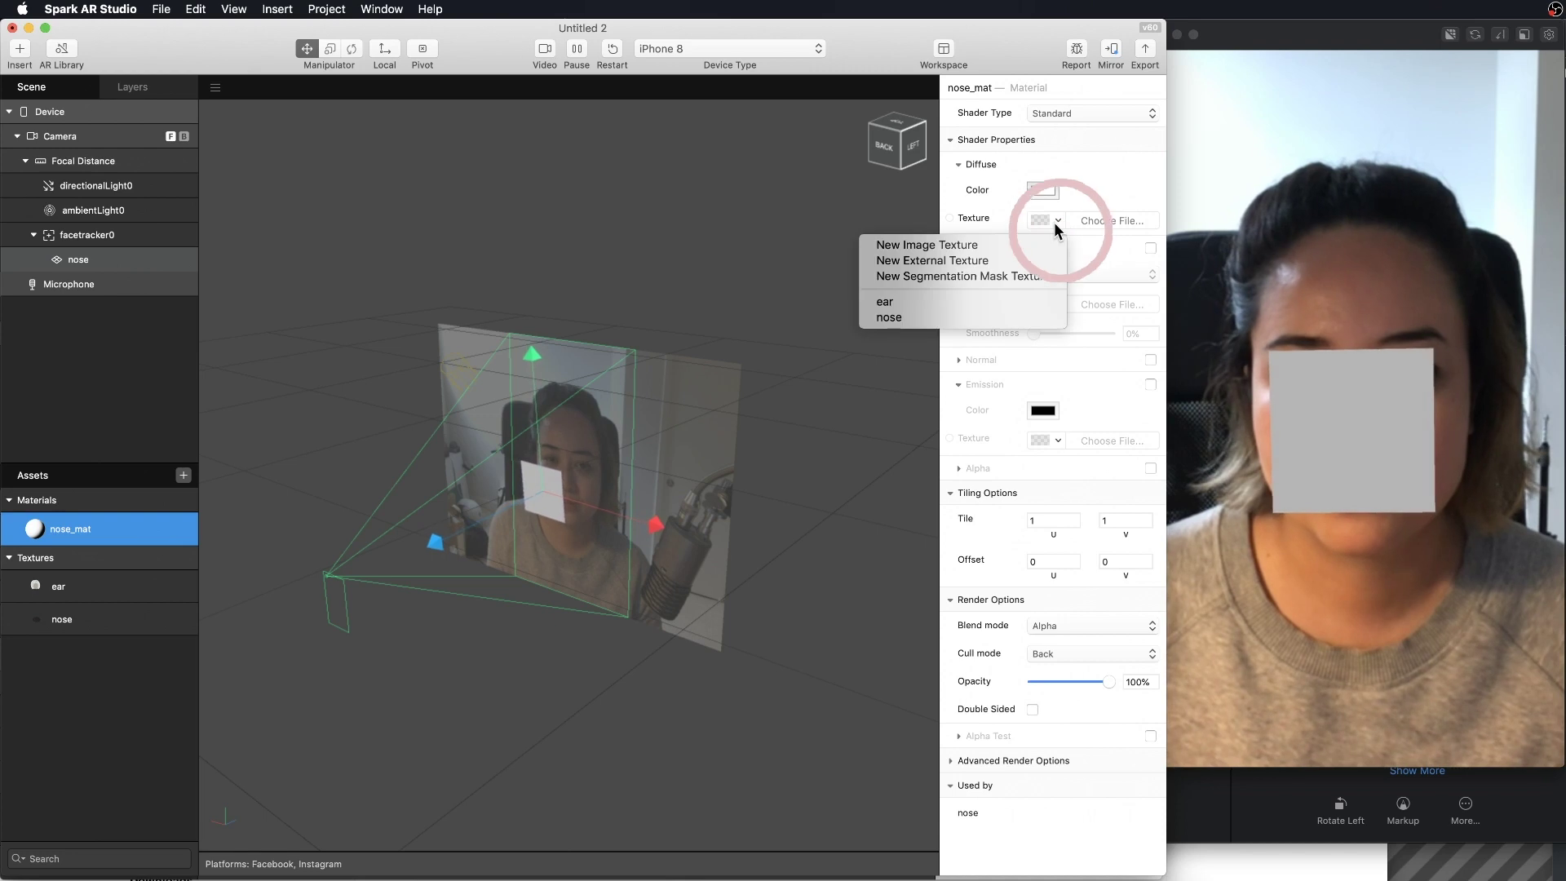
{"action": "left_click", "coordinate": [1021, 317]}
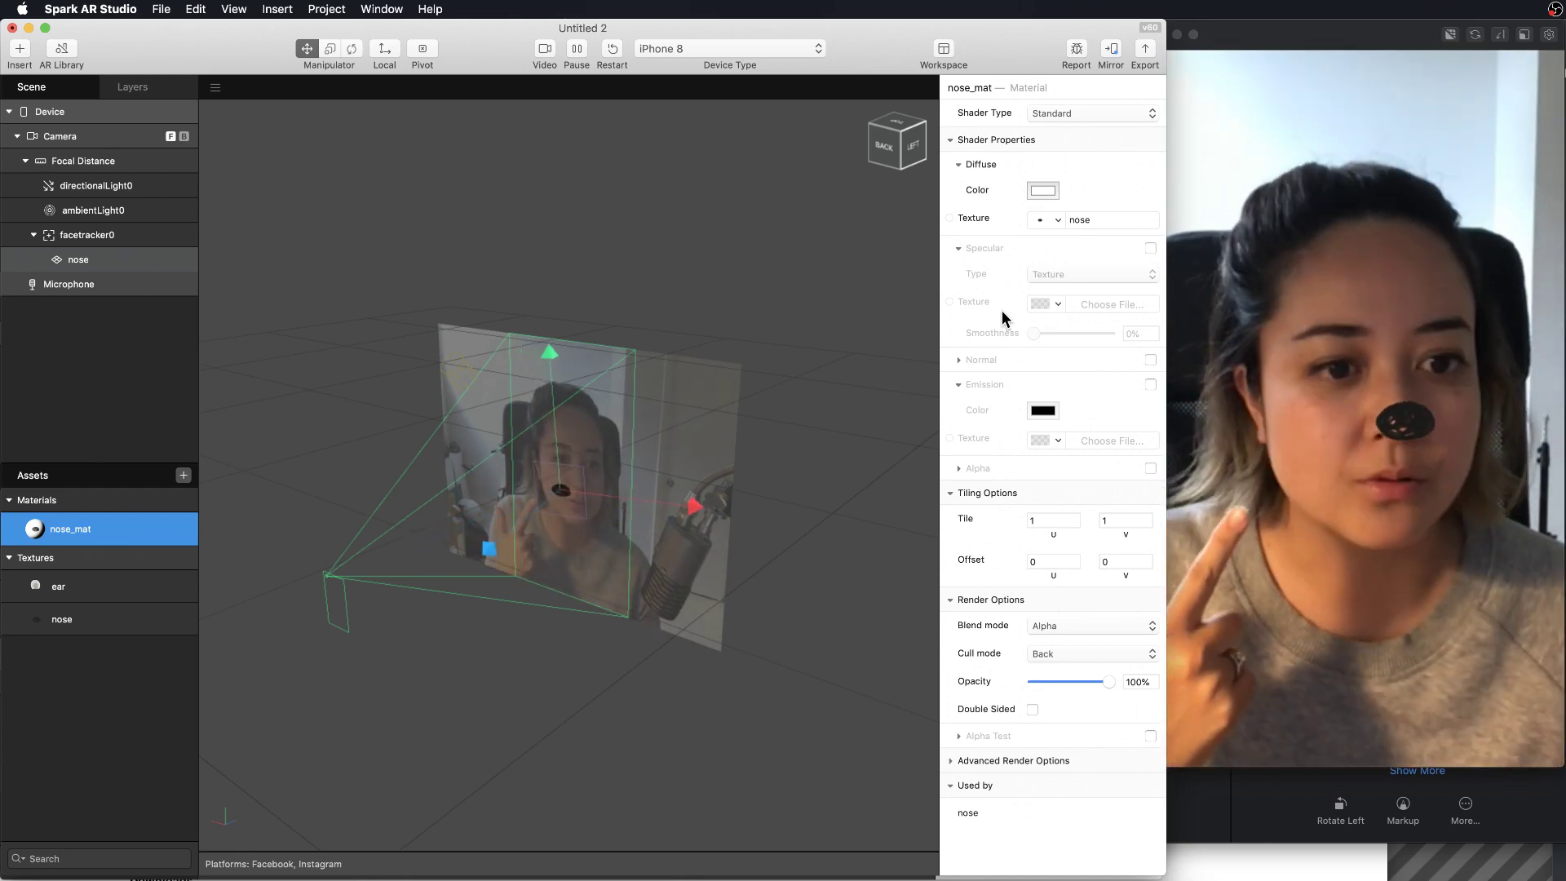
Scale the nose plane to 0.8 on X, Y and Z and compare it with the snow.JPG reference image in Preview
{"action": "left_click", "coordinate": [79, 259]}
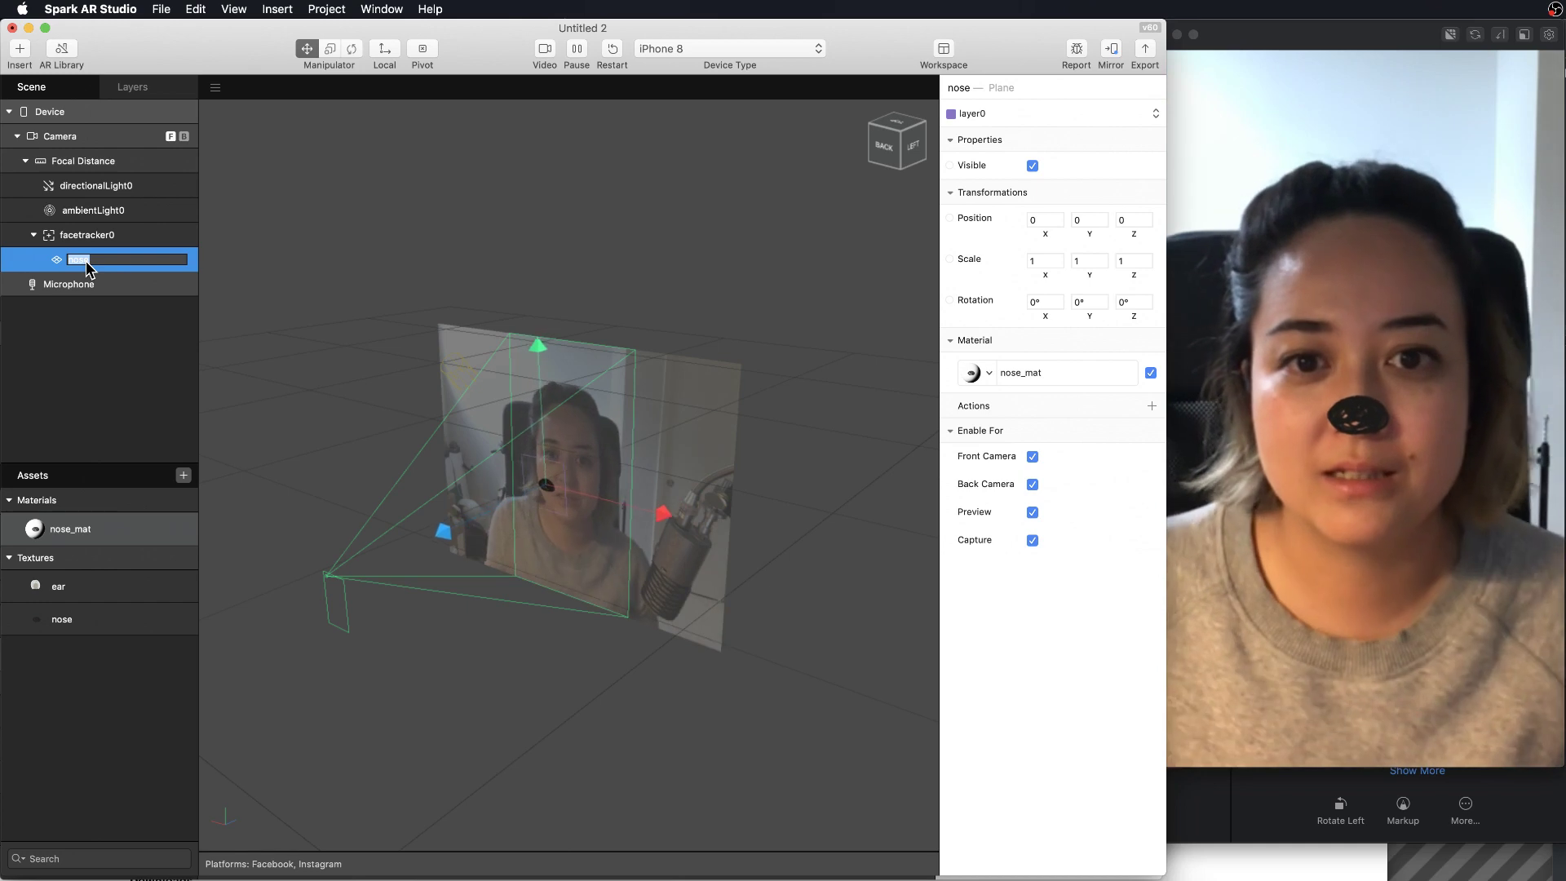
{"action": "left_click", "coordinate": [1045, 261]}
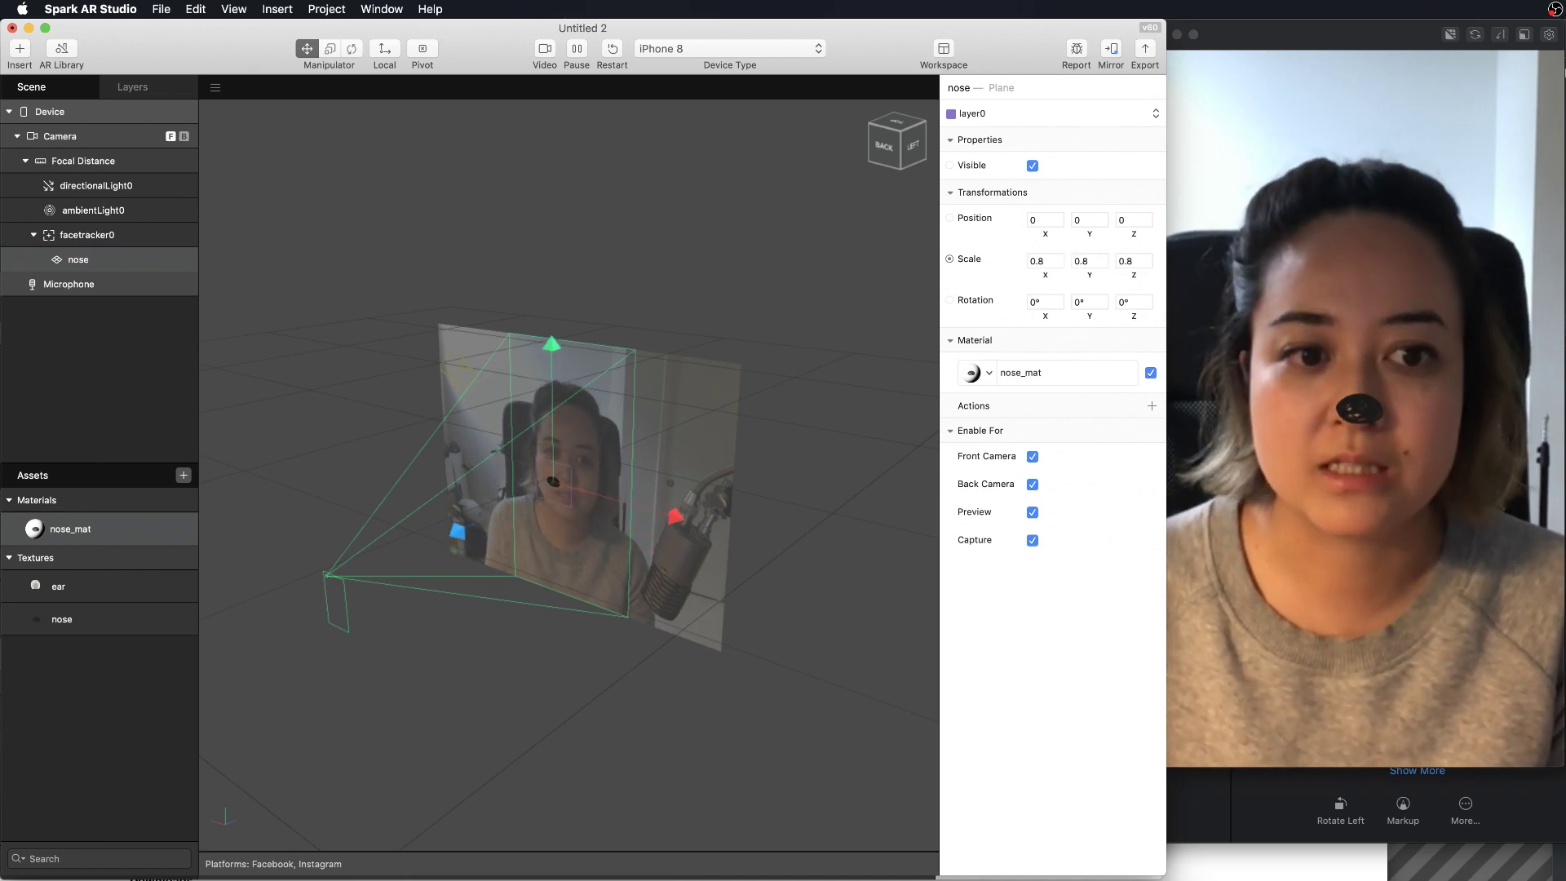
{"action": "key", "text": "super+Tab"}
{"action": "key", "text": "super+Tab"}
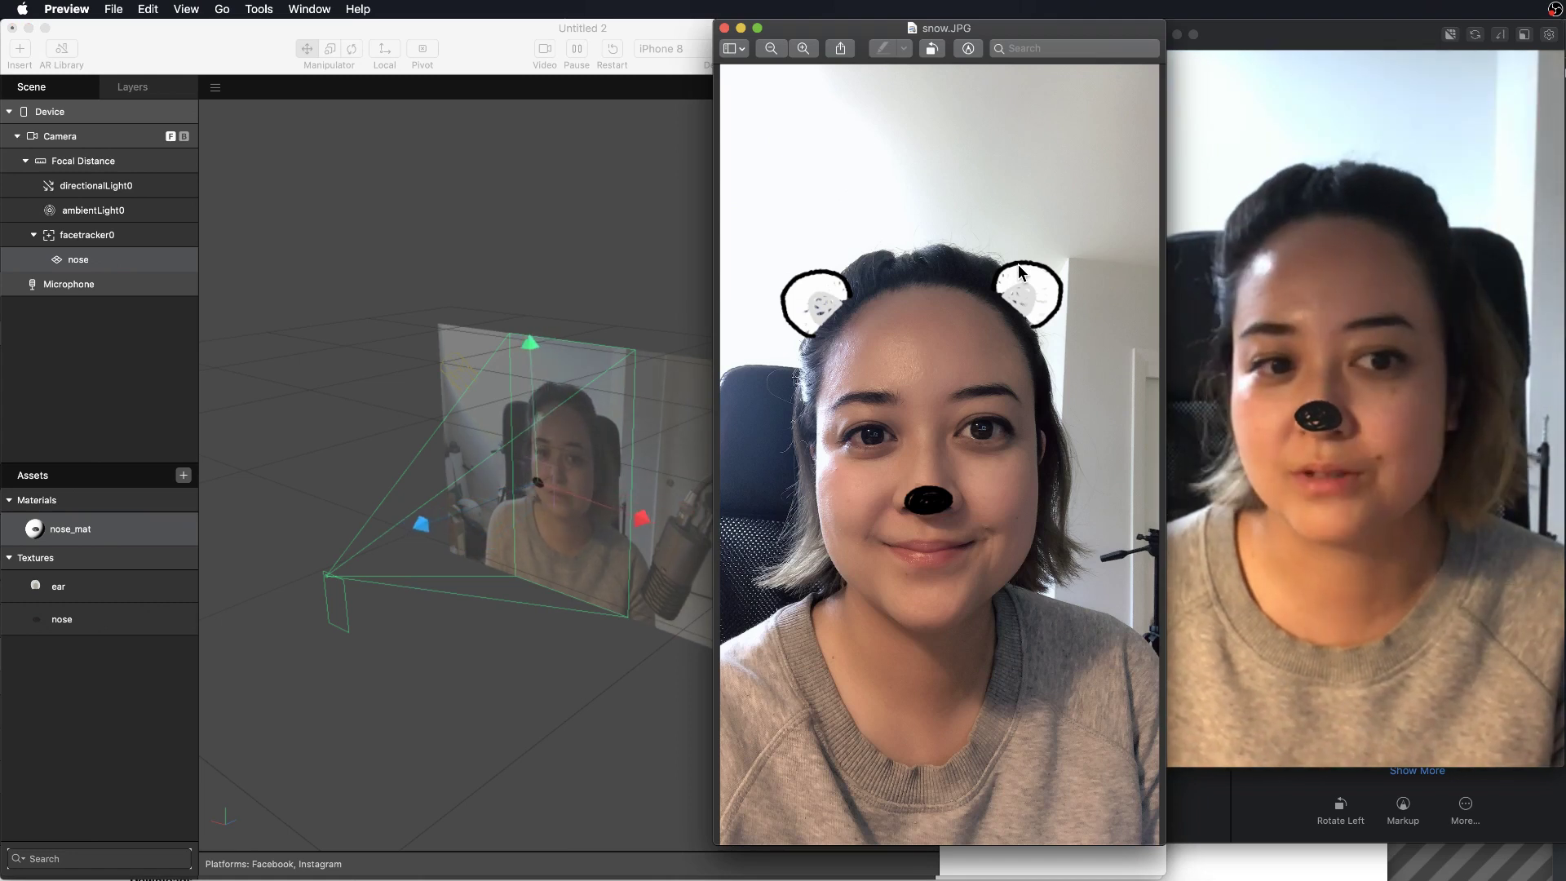
{"action": "left_click", "coordinate": [494, 205]}
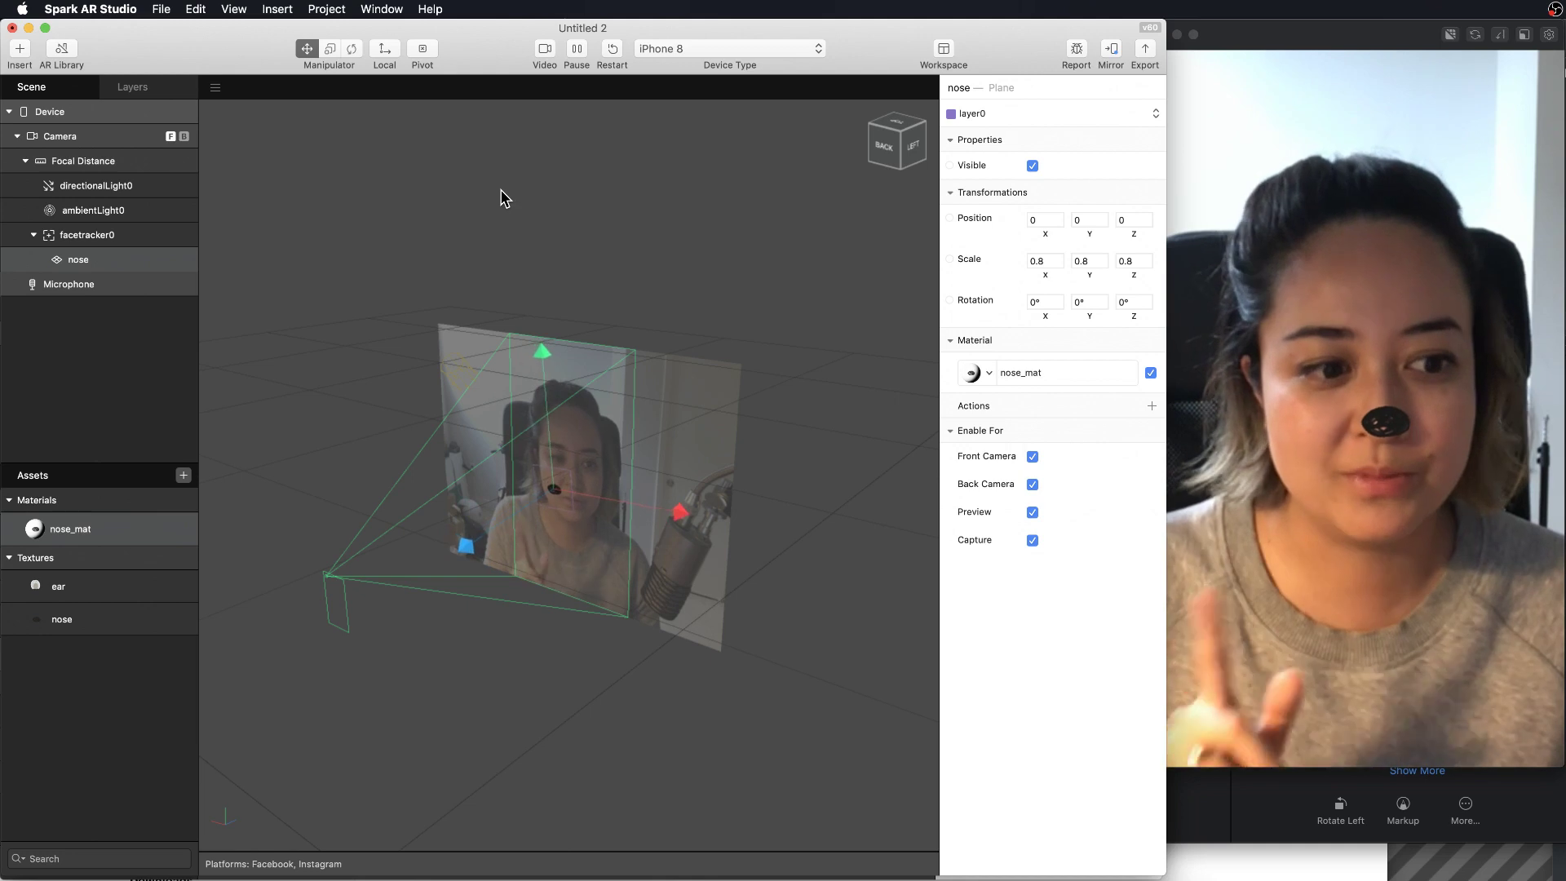
Insert a second Plane into the scene for the ear
{"action": "left_click", "coordinate": [58, 239]}
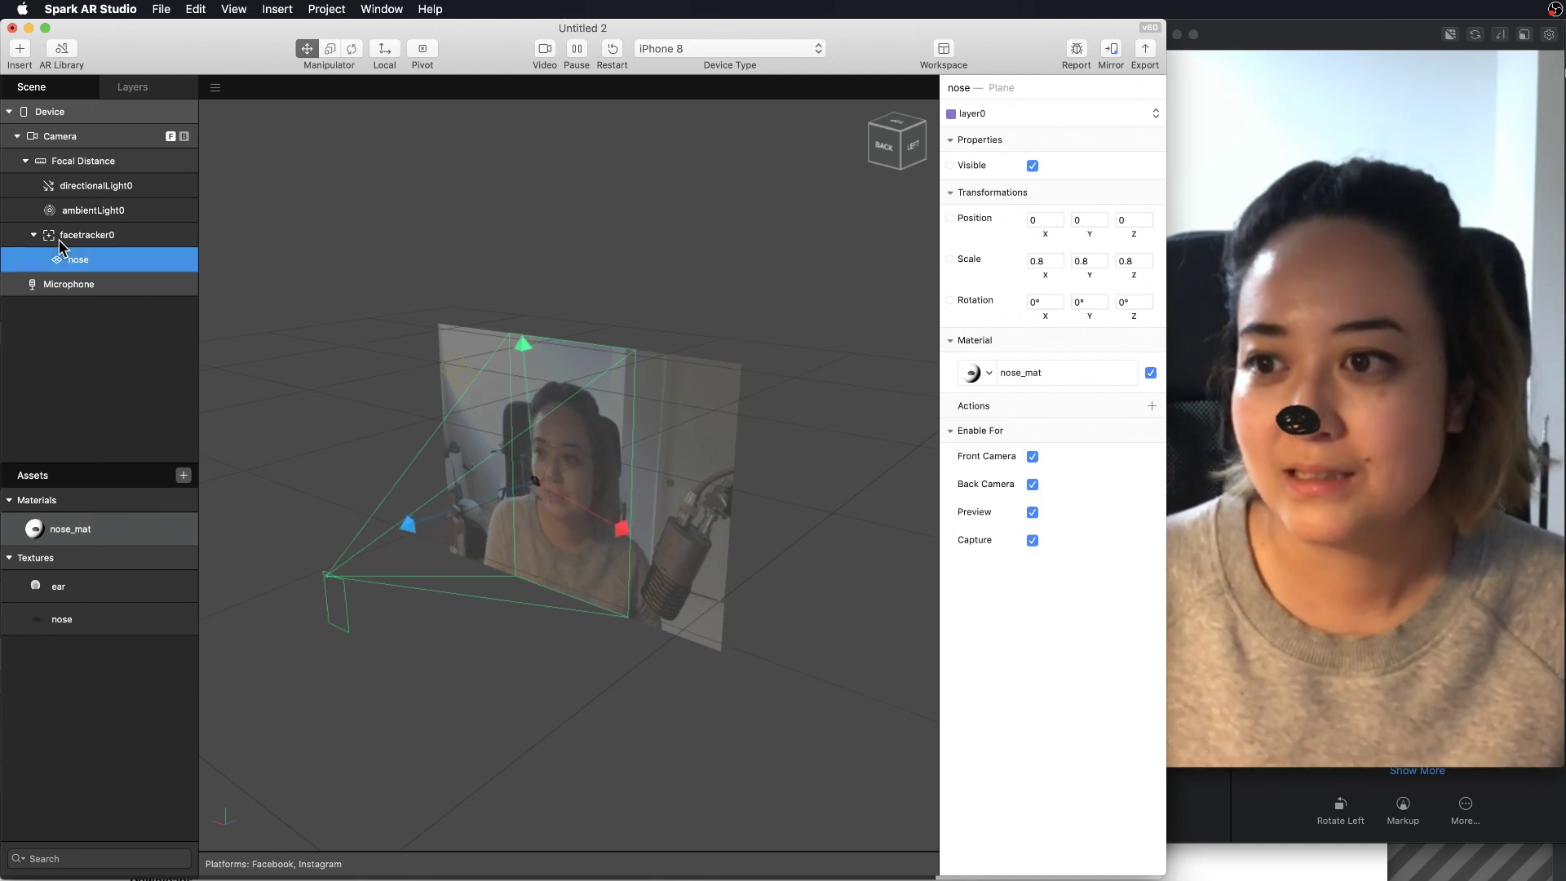
{"action": "left_click", "coordinate": [19, 49]}
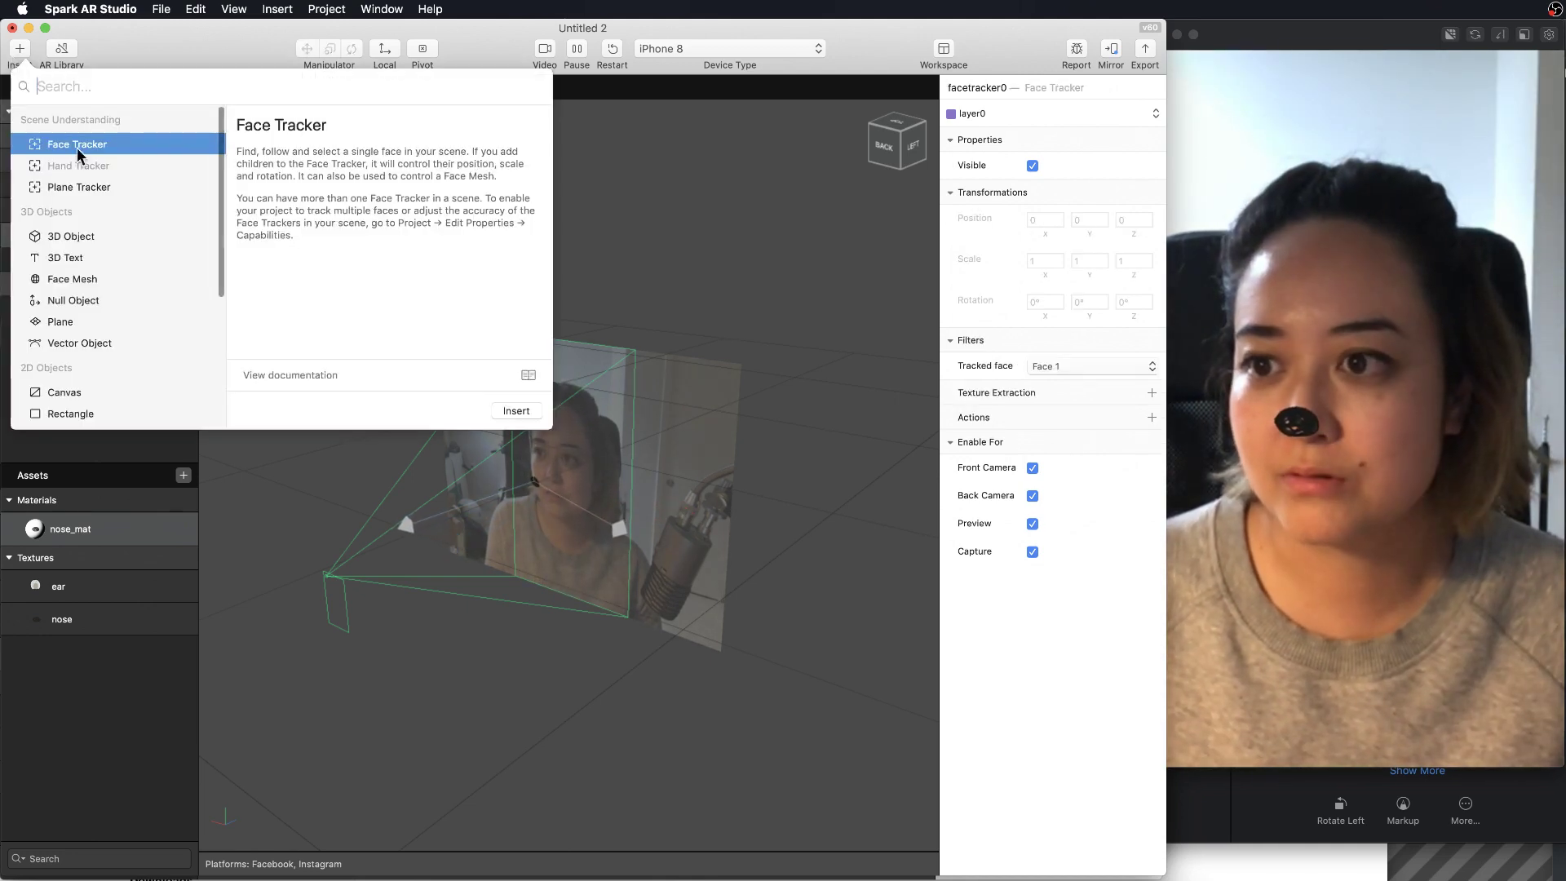
{"action": "left_click", "coordinate": [96, 322]}
{"action": "left_click", "coordinate": [516, 412]}
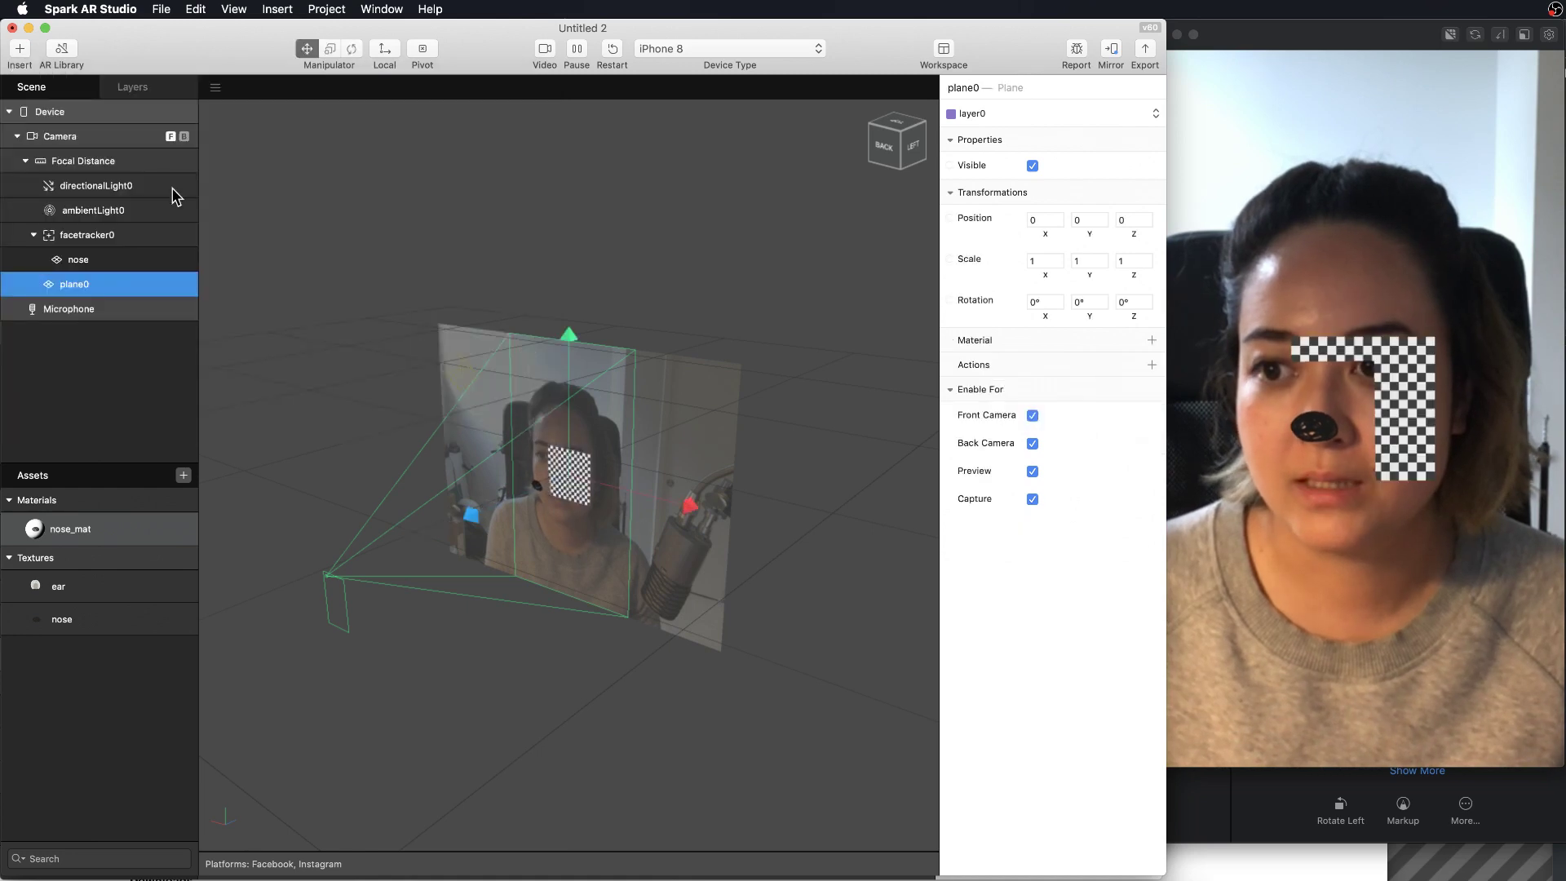
Rename the new plane as ear right and nest it under facetracker0
{"action": "double_click", "coordinate": [82, 283]}
{"action": "type", "text": "ear"}
{"action": "key", "text": "Return"}
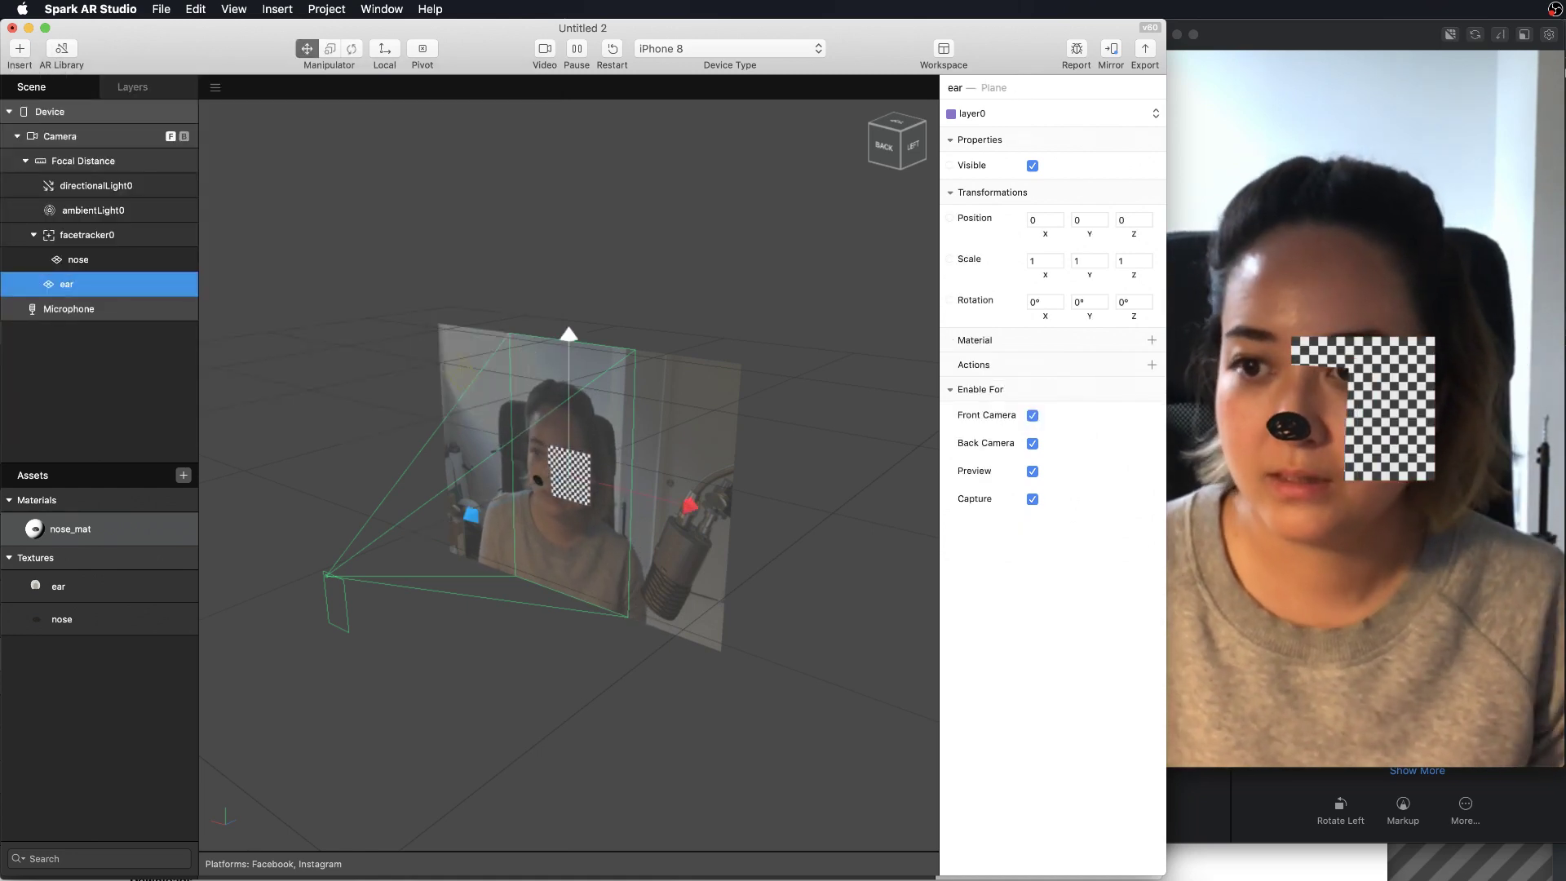
{"action": "key", "text": "Return"}
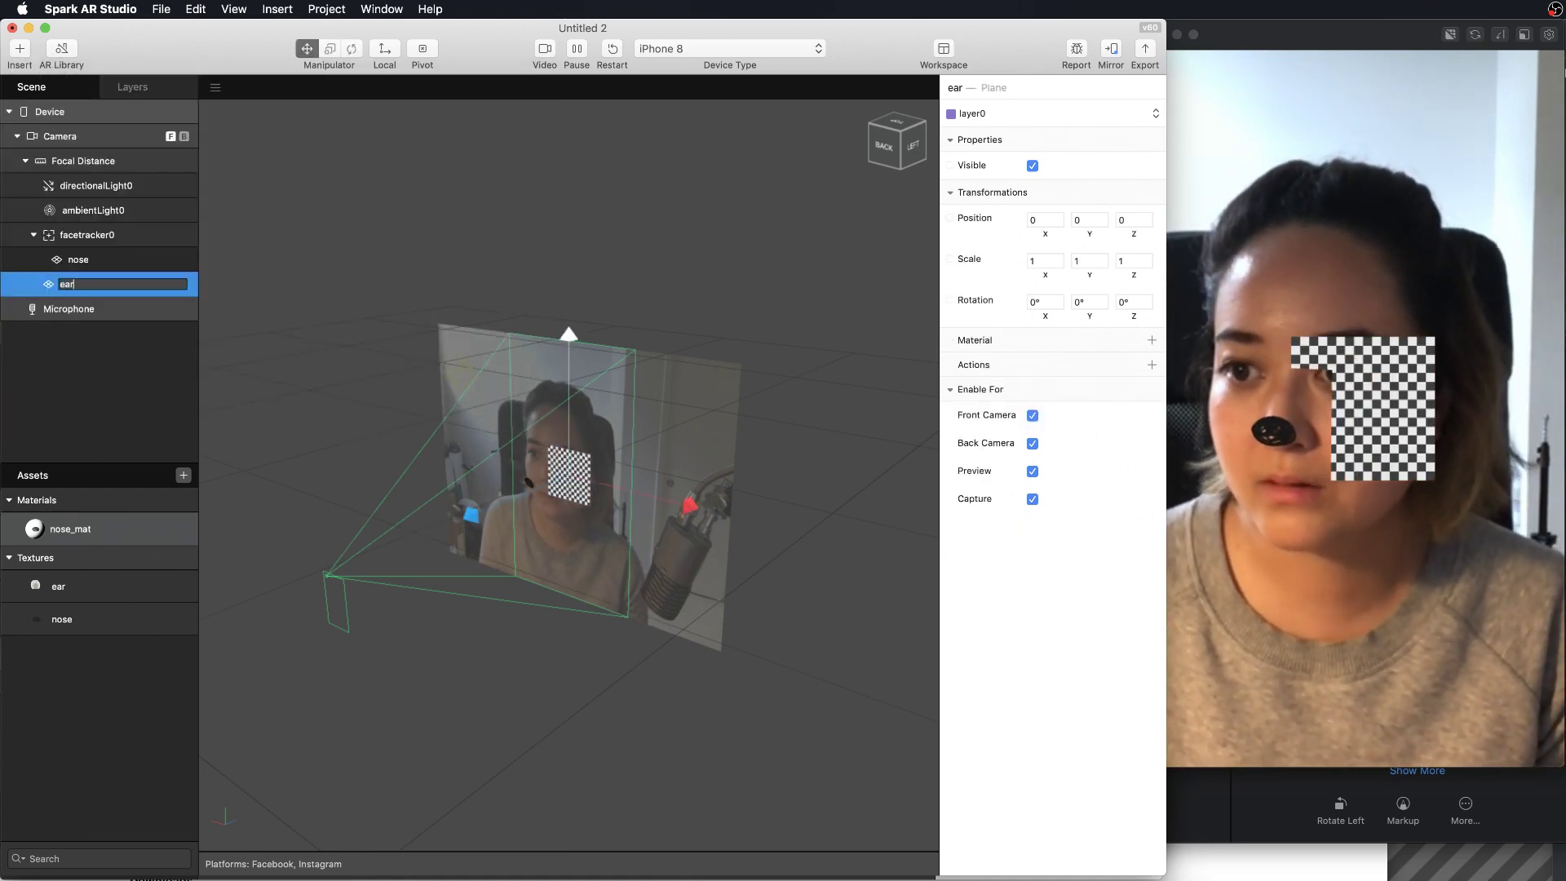
{"action": "type", "text": "right"}
{"action": "key", "text": "Return"}
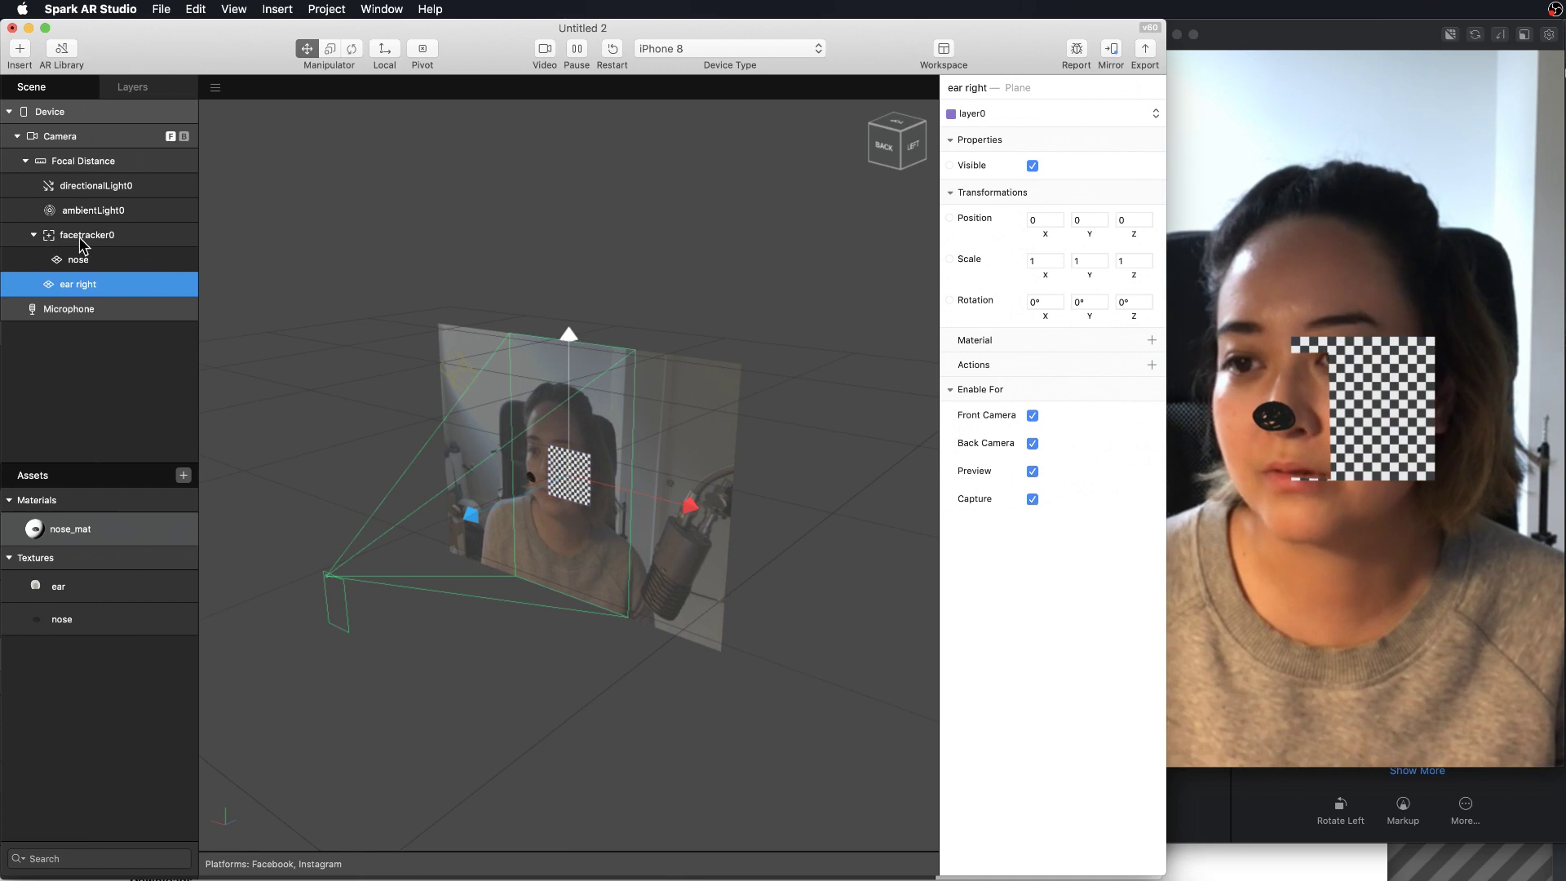
{"action": "mouse_move", "coordinate": [45, 292]}
{"action": "left_mouse_down"}
{"action": "mouse_move", "coordinate": [69, 260]}
{"action": "mouse_move", "coordinate": [71, 275]}
{"action": "left_mouse_up"}
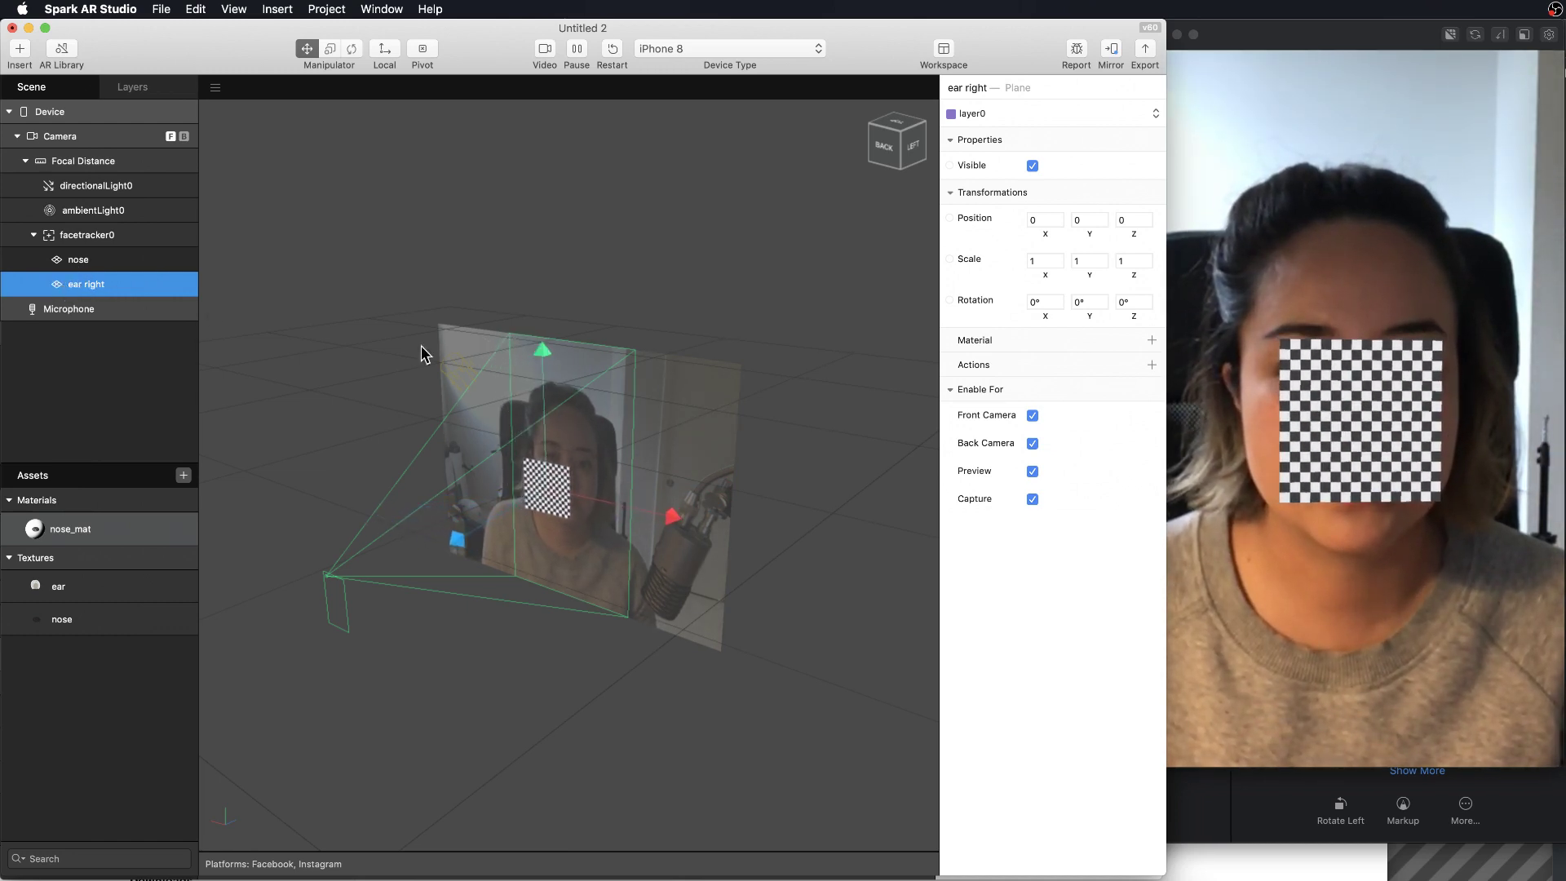
Add a new material named ear_mat to the ear right plane and set its diffuse texture to ear
{"action": "left_click", "coordinate": [1129, 388]}
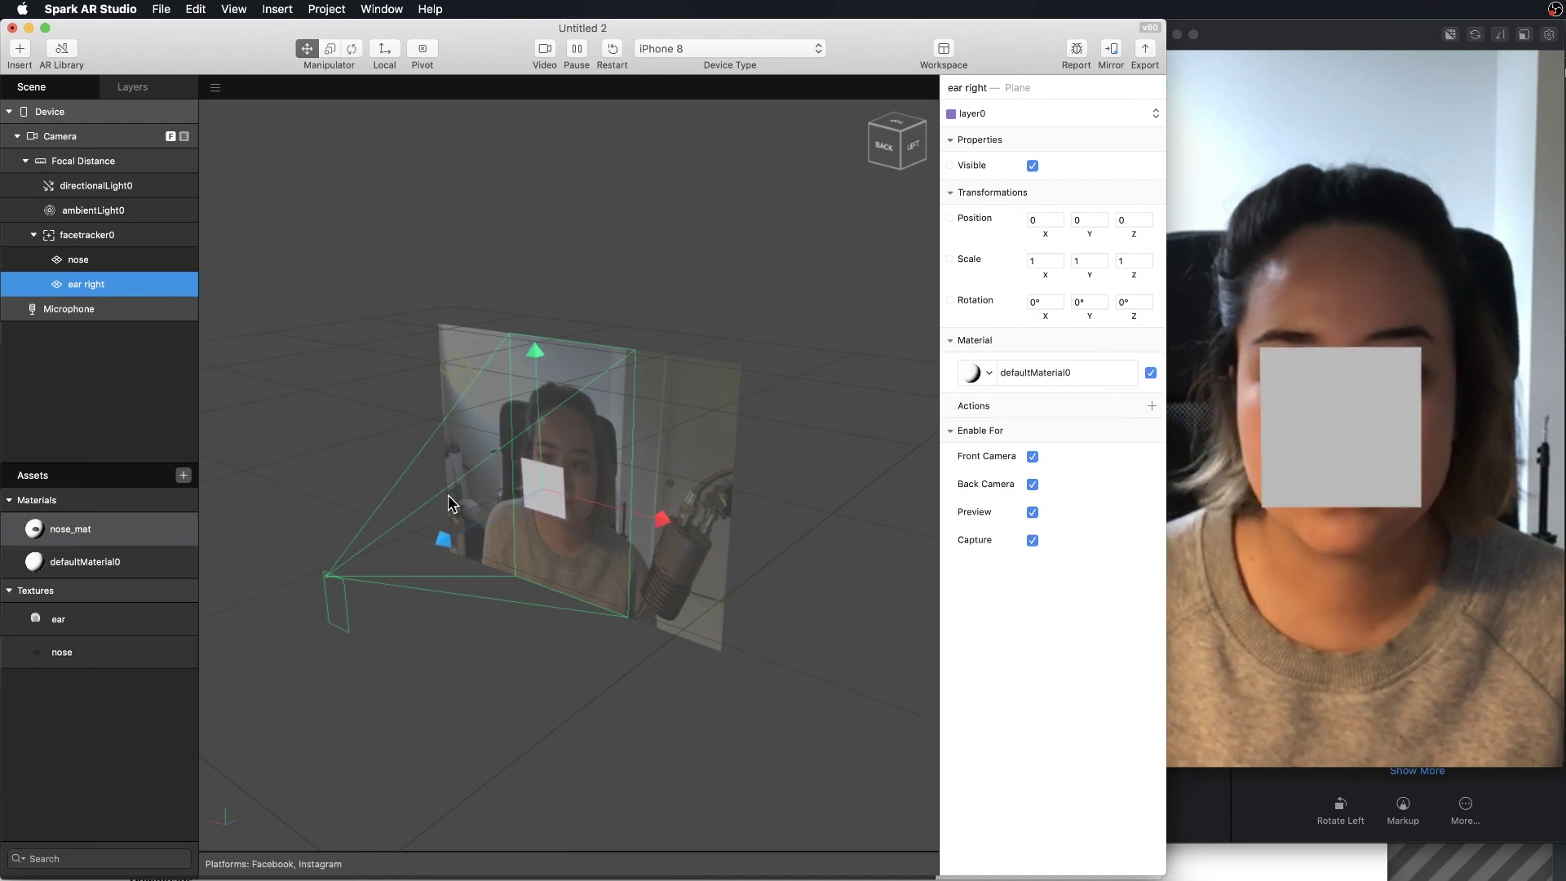
{"action": "left_click", "coordinate": [66, 570]}
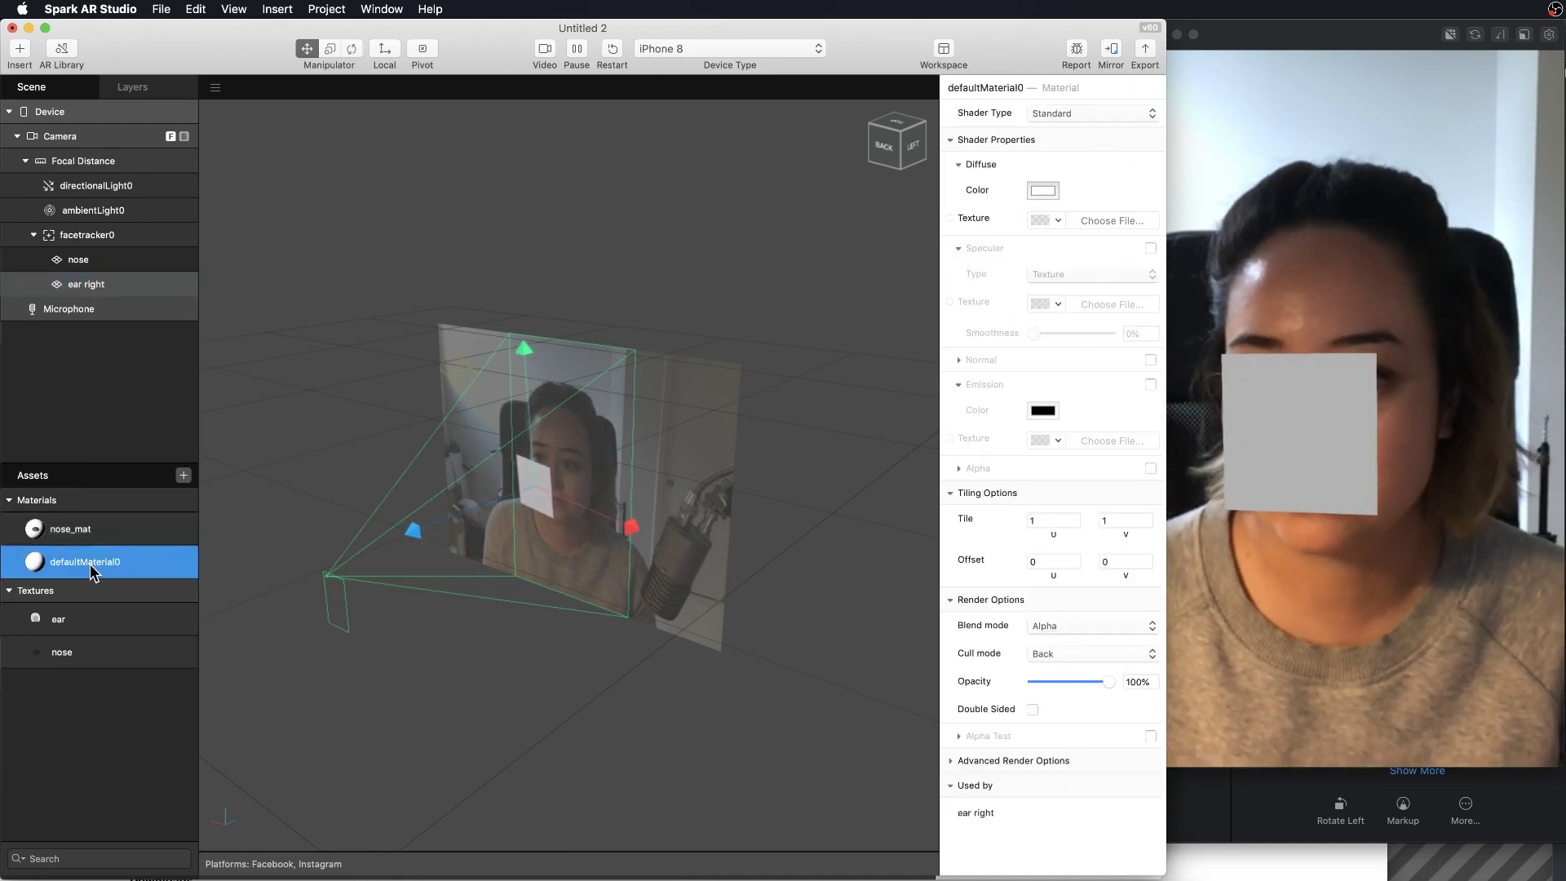
{"action": "left_click", "coordinate": [90, 564]}
{"action": "type", "text": "ear_mat"}
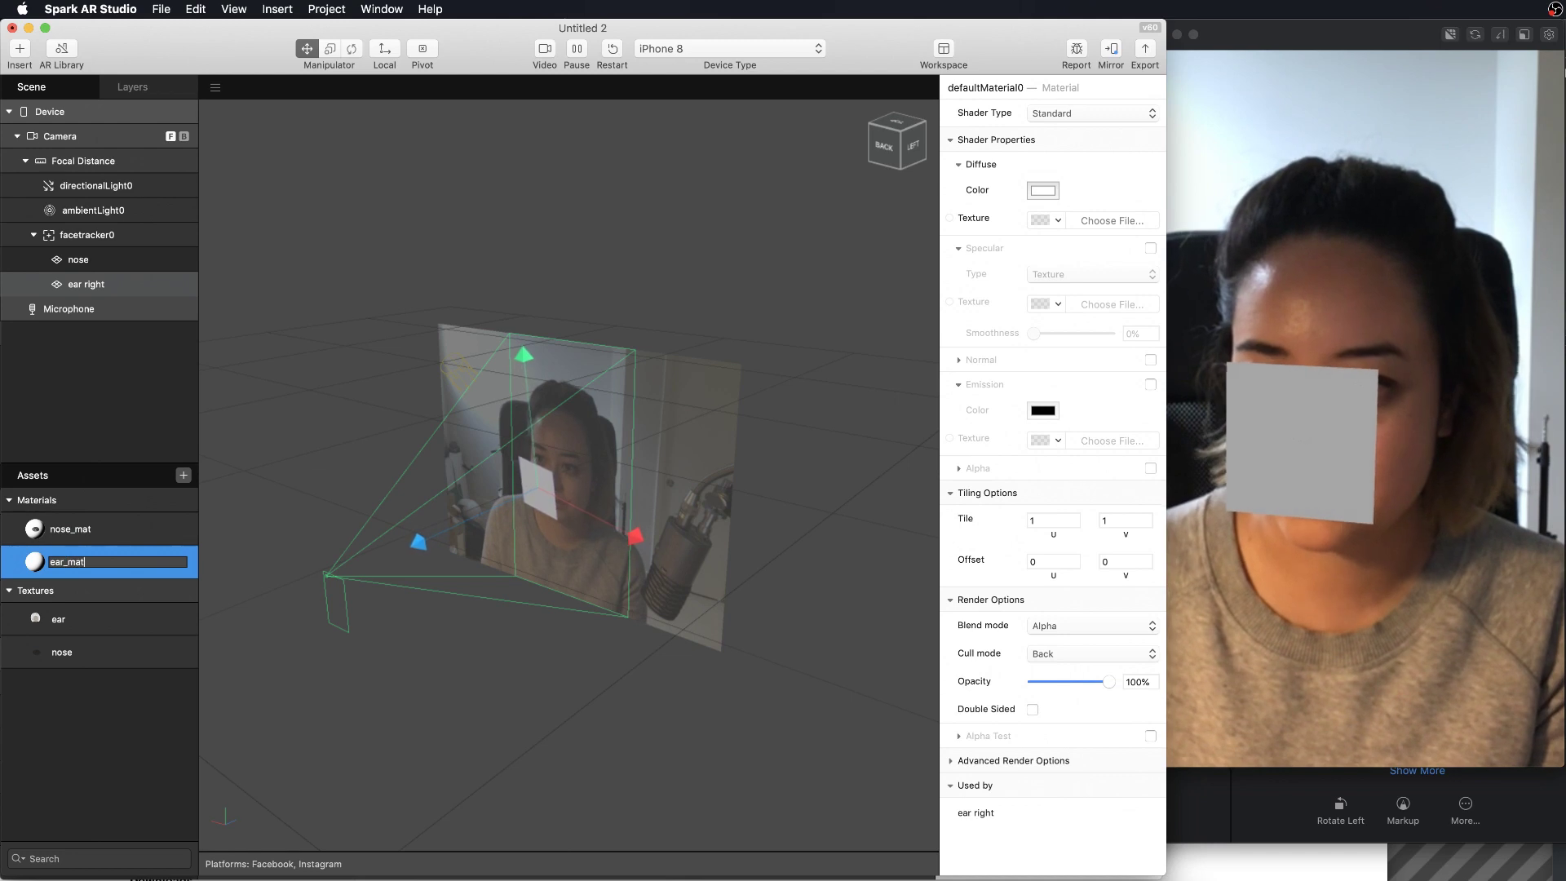
{"action": "key", "text": "Return"}
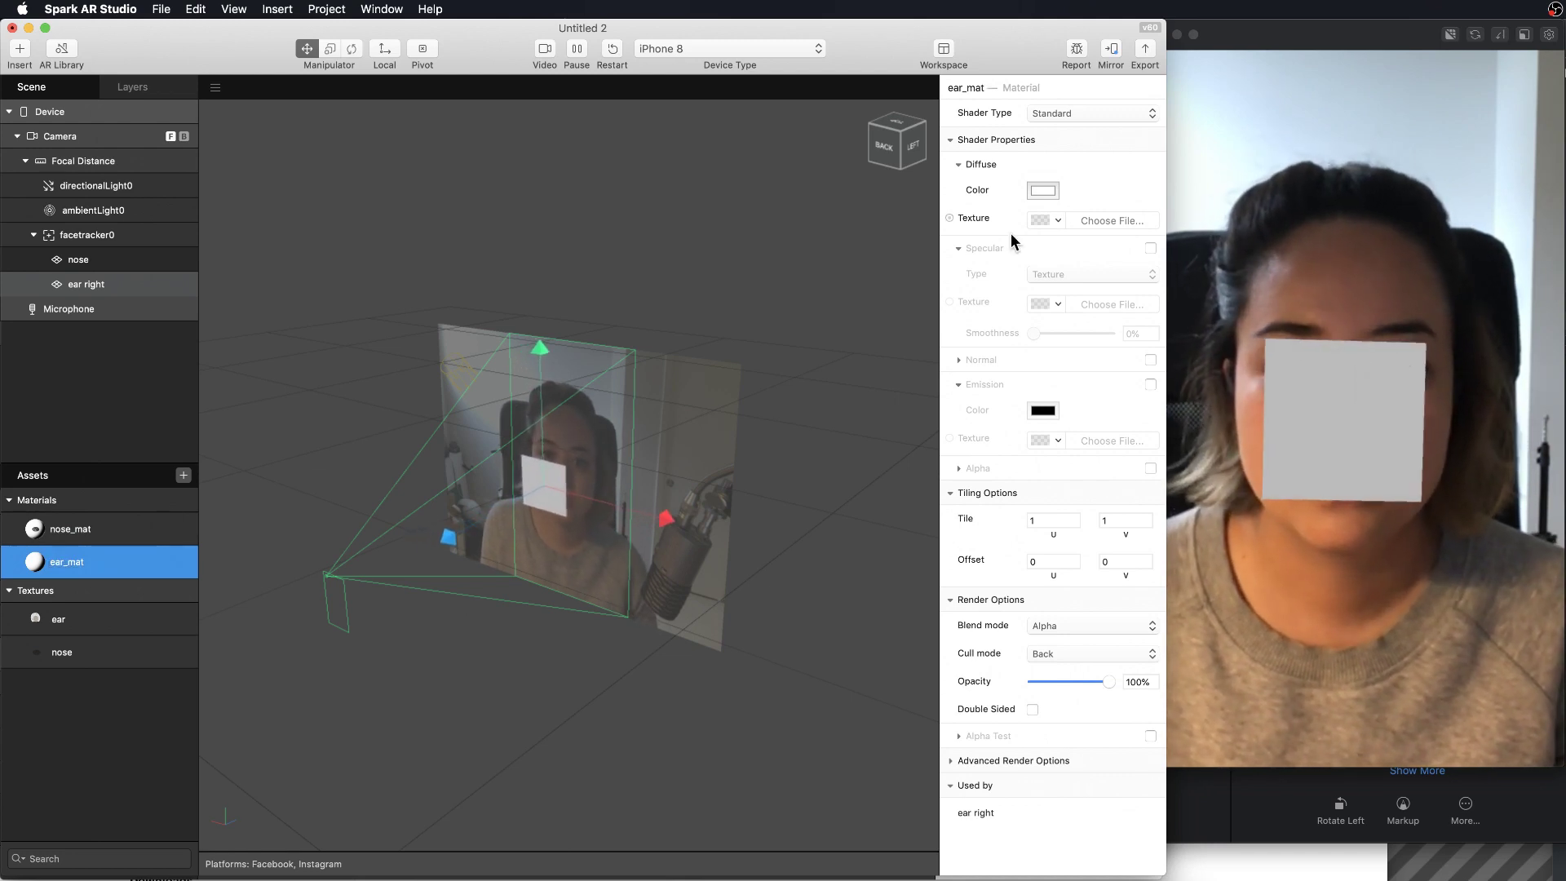
{"action": "left_click", "coordinate": [1047, 220]}
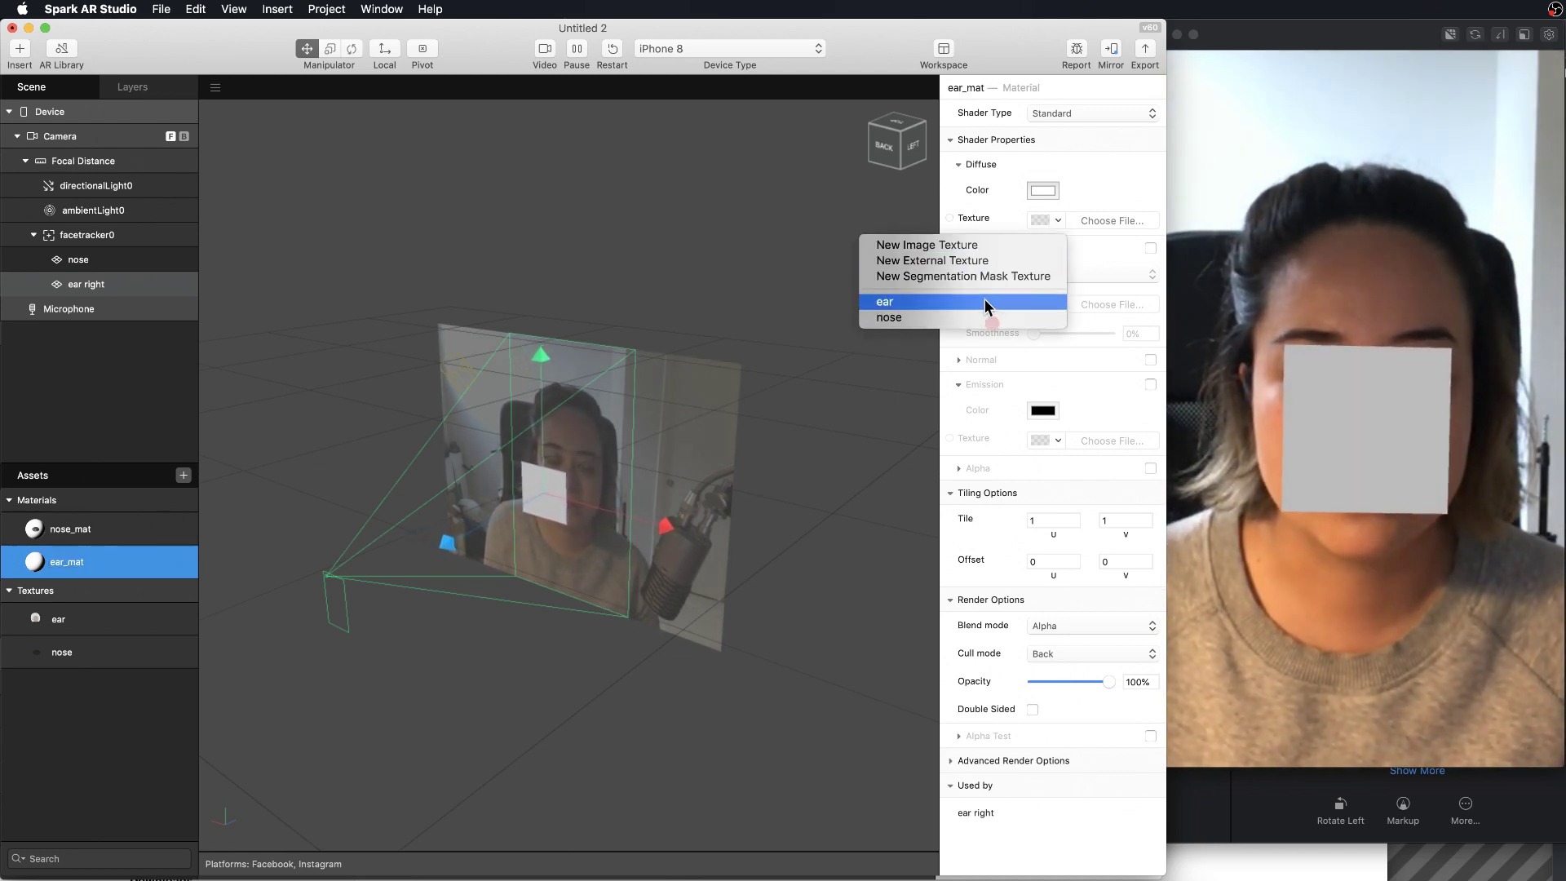
{"action": "left_click", "coordinate": [986, 301]}
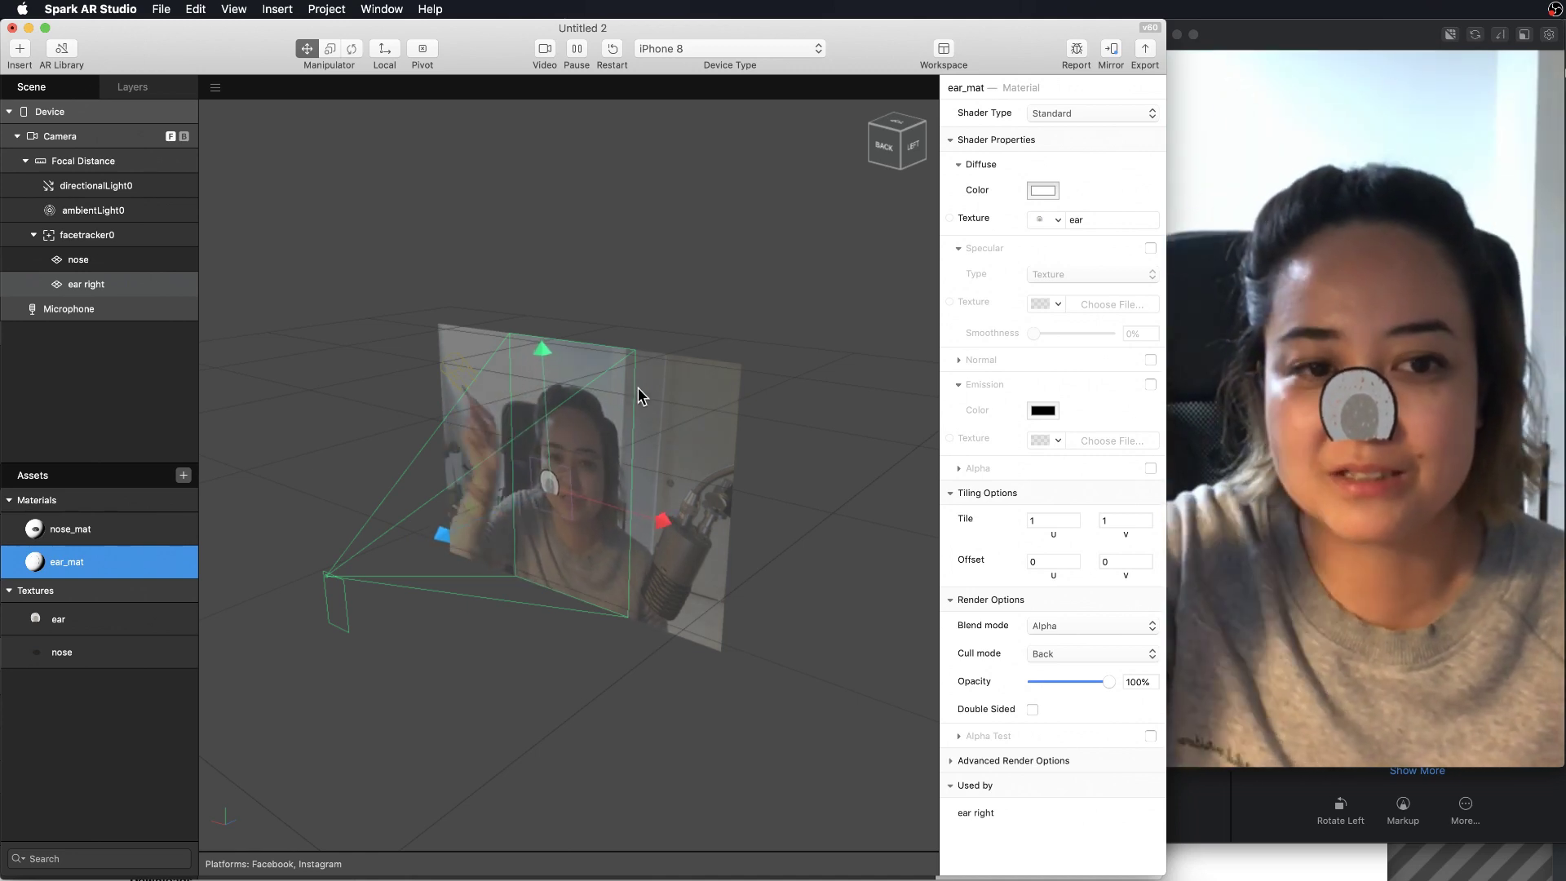
Move the ear right plane up, sideways and back onto the head, to about X -4.5, Y 13.2, Z -6.7
{"action": "left_click_drag", "start_coordinate": [541, 350], "coordinate": [533, 276]}
{"action": "left_click_drag", "start_coordinate": [651, 451], "coordinate": [619, 456]}
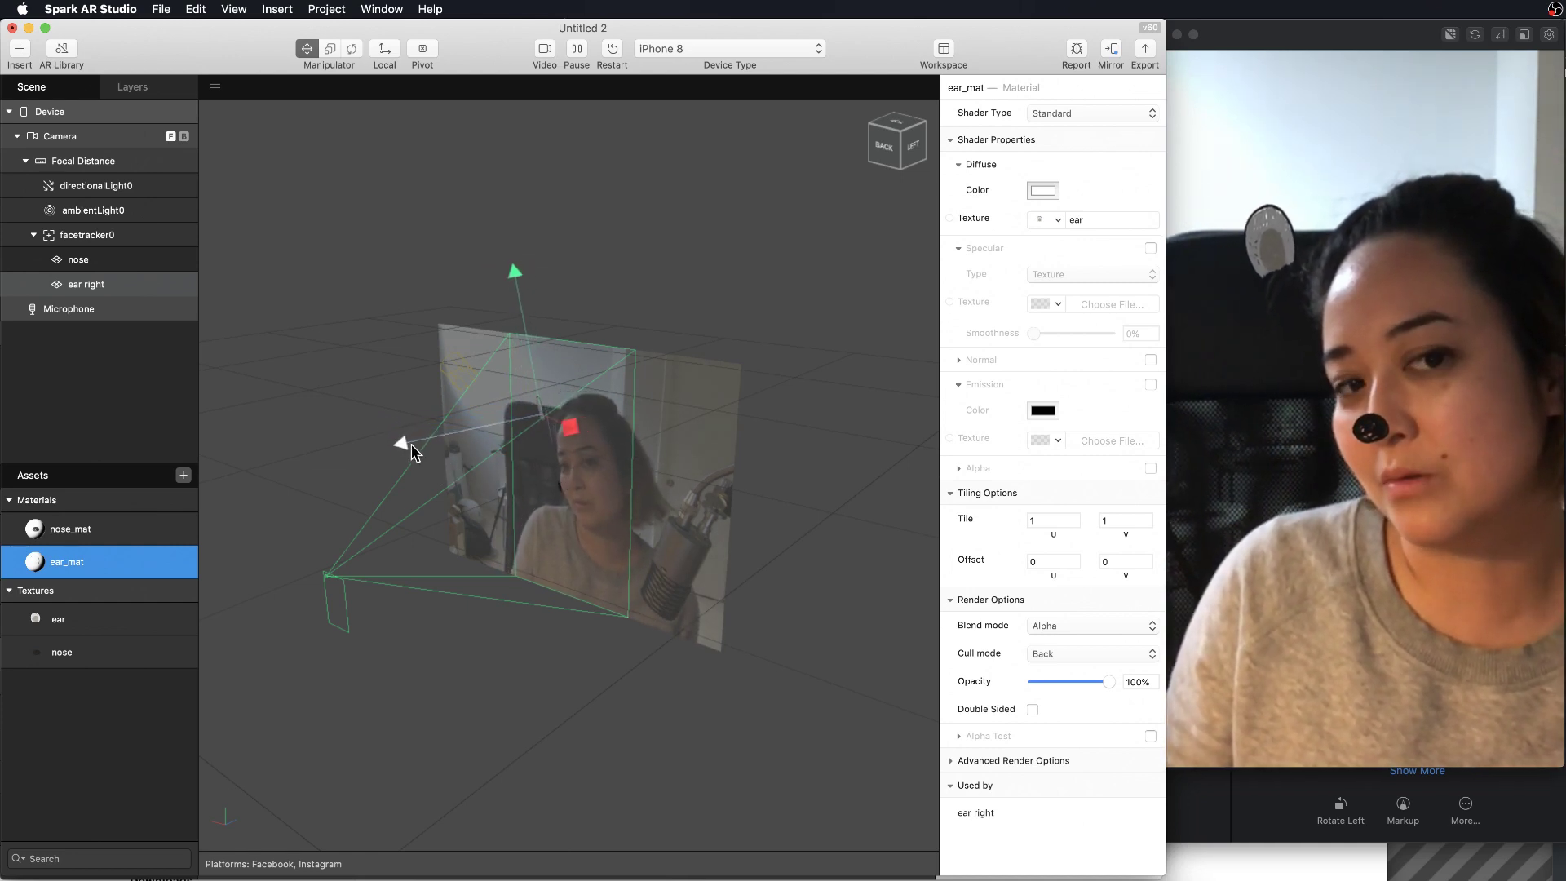
{"action": "left_click_drag", "start_coordinate": [418, 444], "coordinate": [446, 439]}
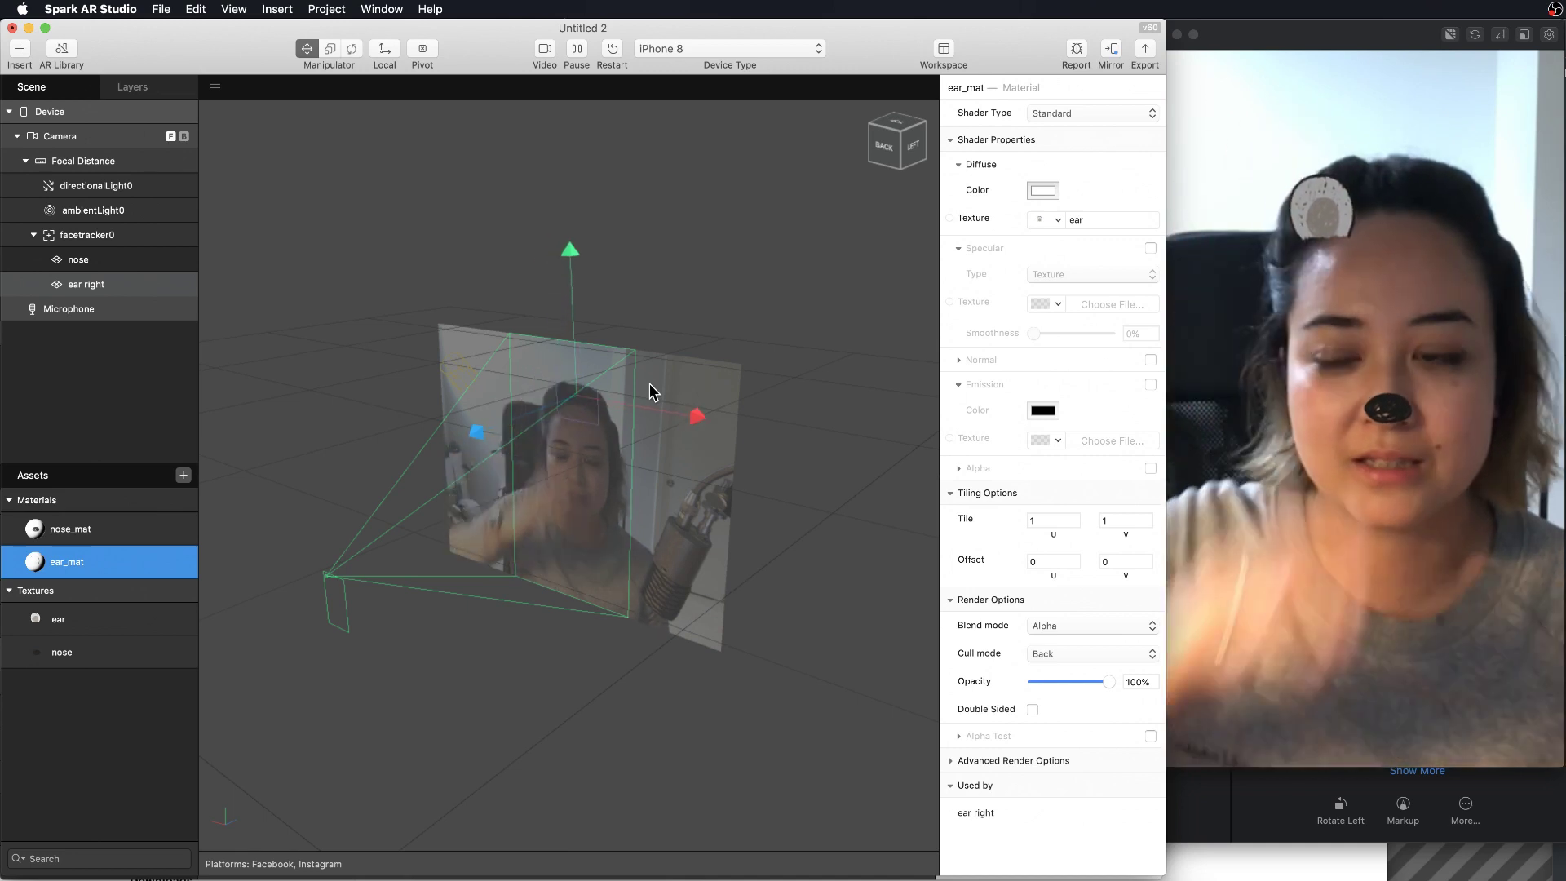
{"action": "left_click", "coordinate": [81, 290]}
{"action": "left_click", "coordinate": [81, 287]}
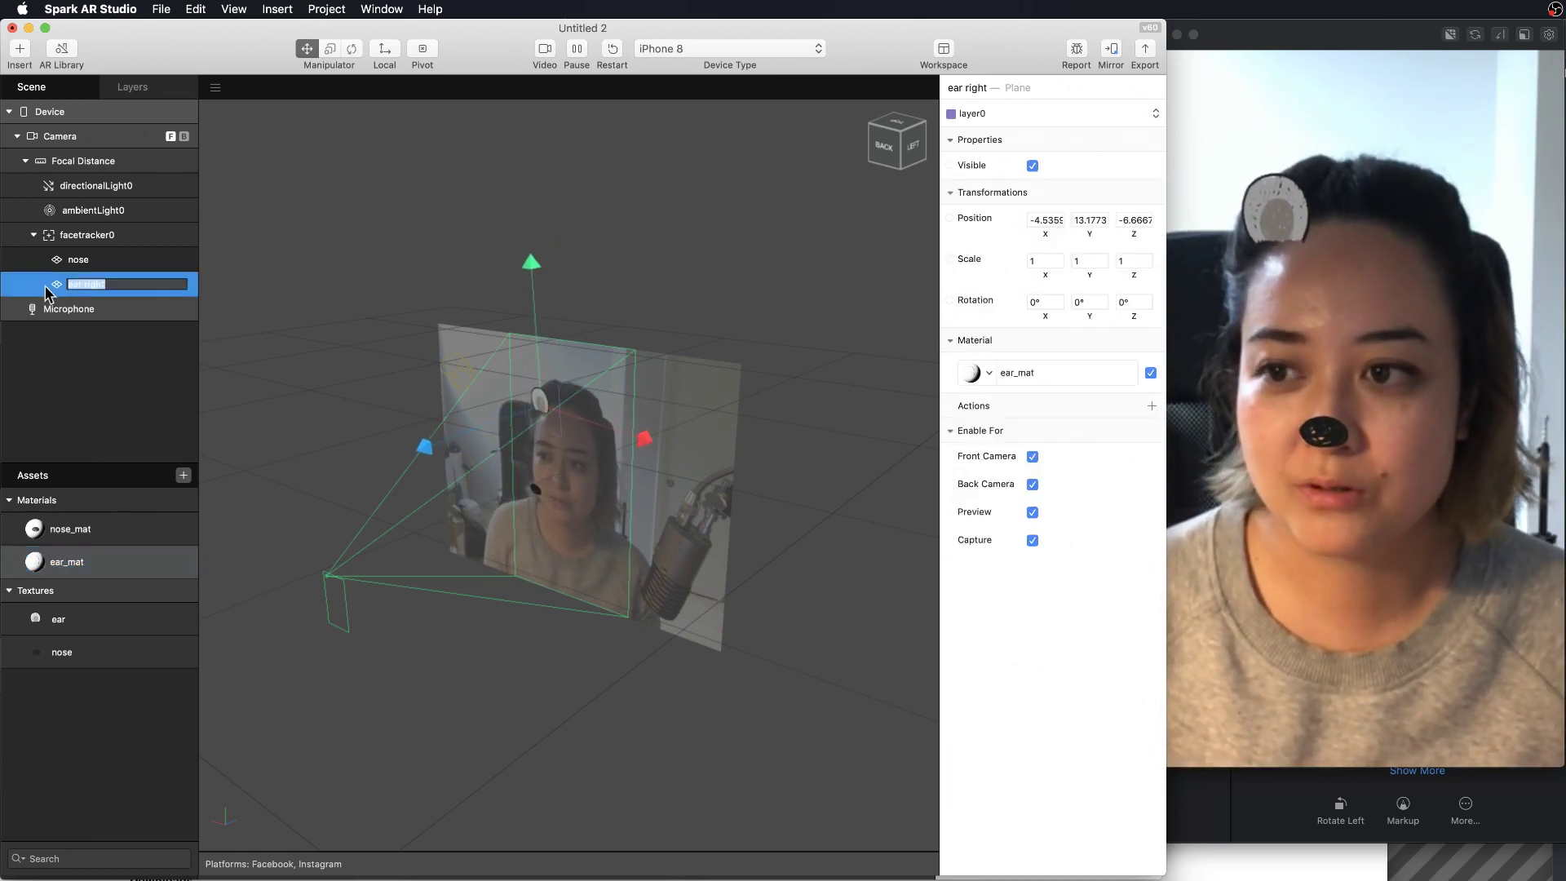
Set the ear right plane's Z rotation to 20°
{"action": "key", "text": "Escape"}
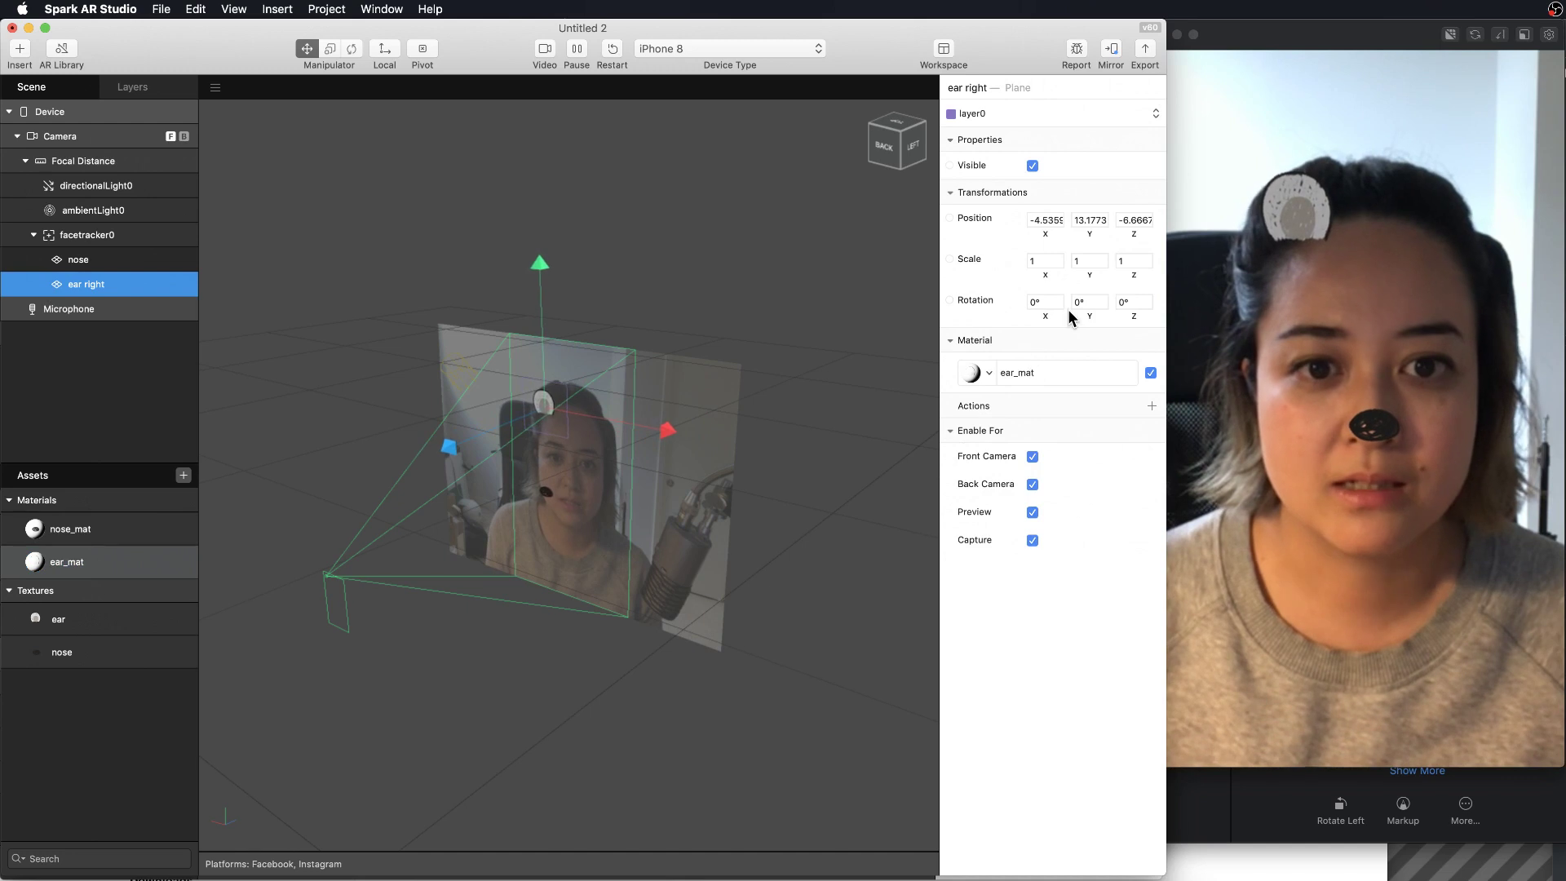
{"action": "left_click", "coordinate": [1045, 287]}
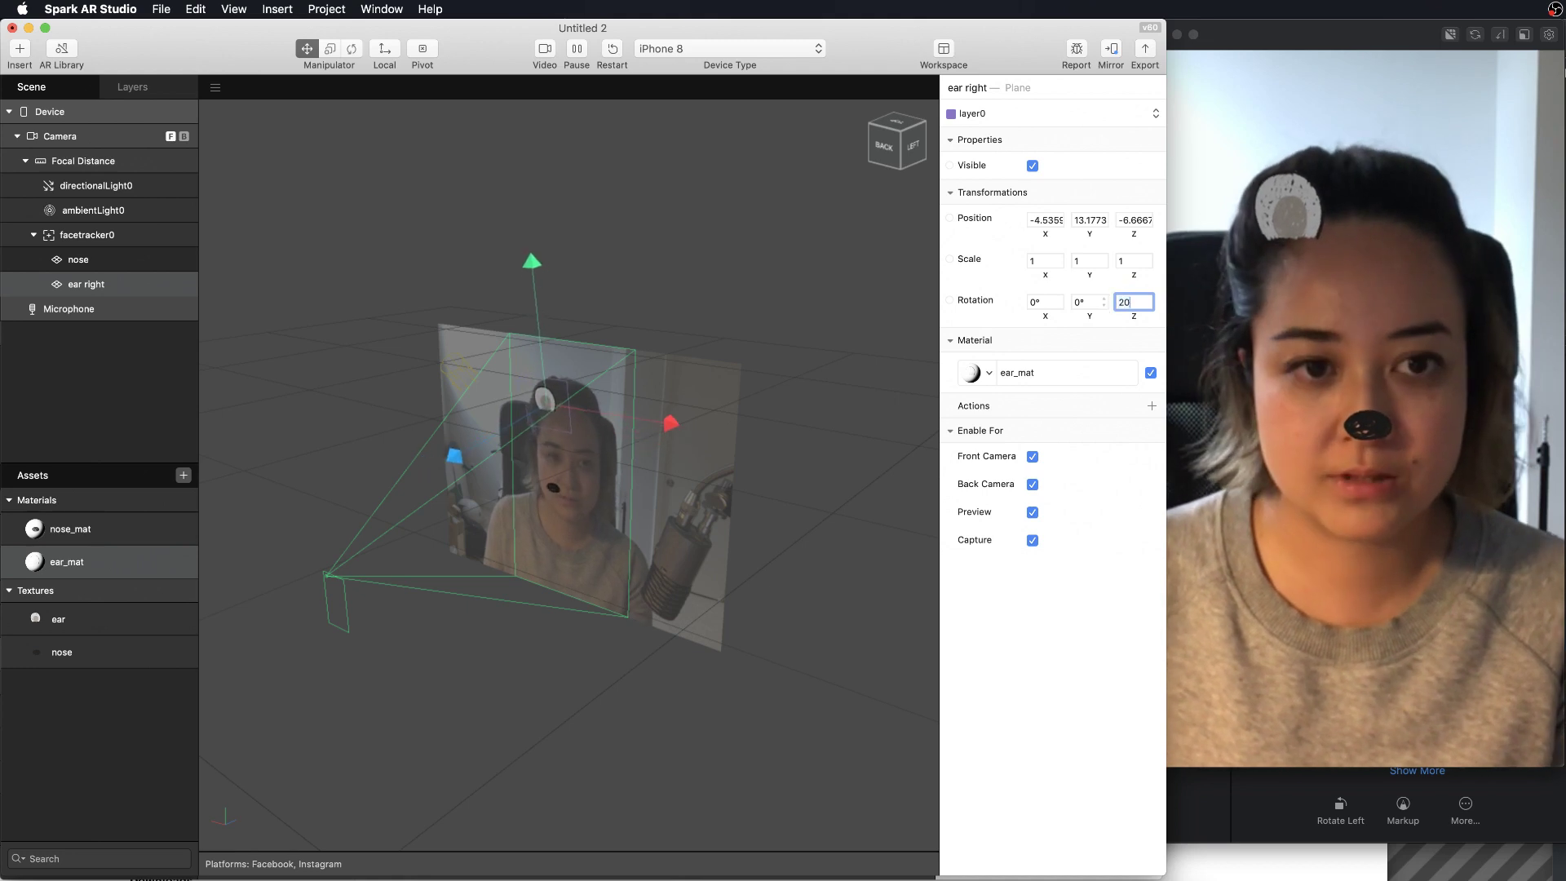
{"action": "left_click", "coordinate": [1141, 300]}
{"action": "type", "text": "20"}
{"action": "key", "text": "Return"}
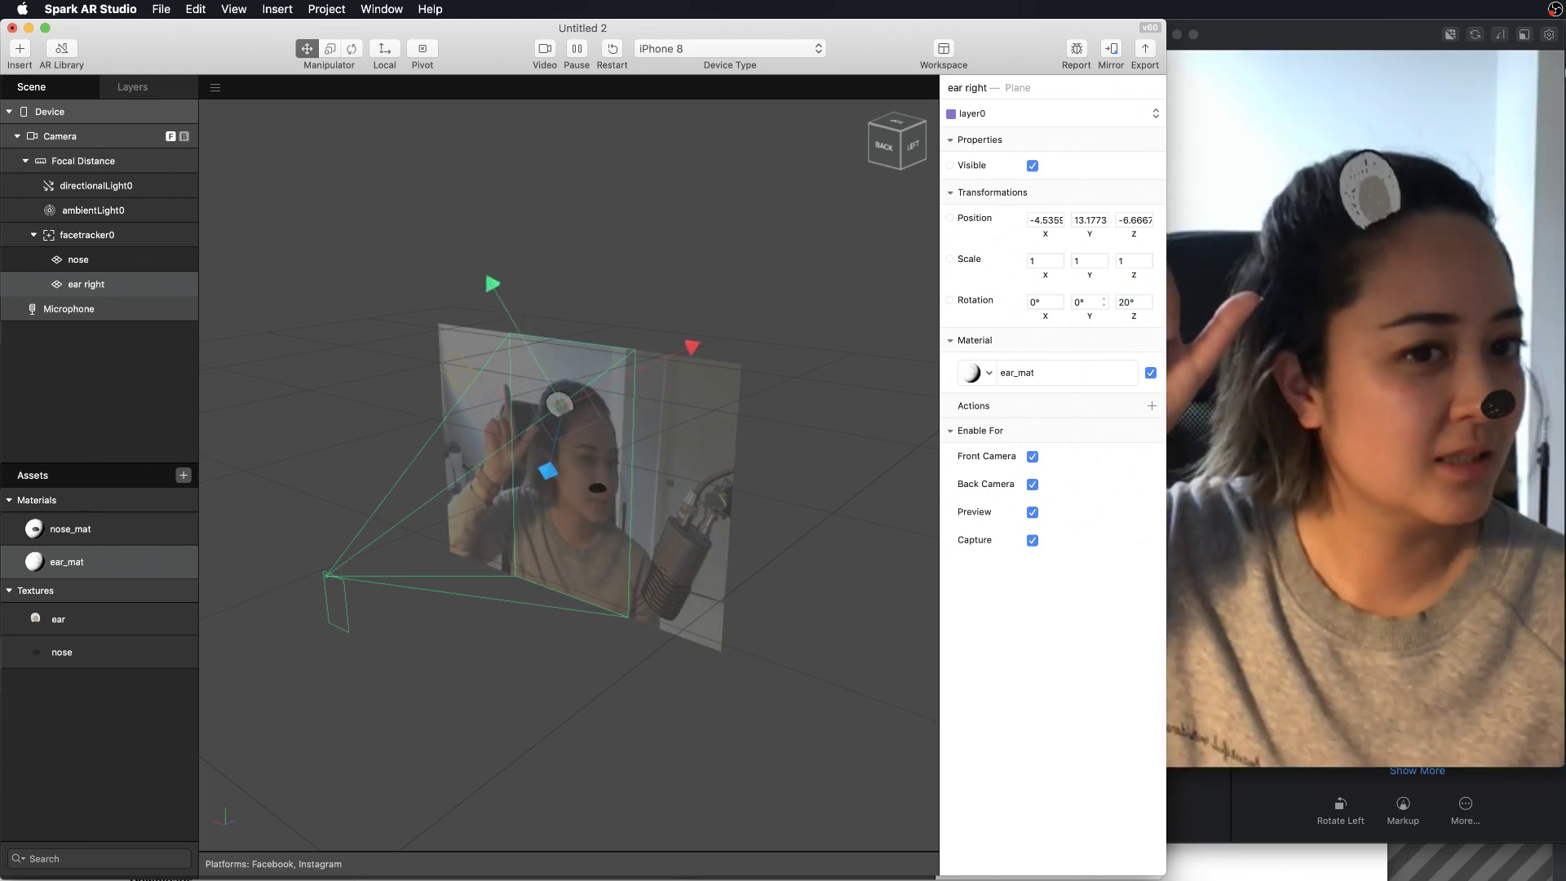
Compare the ear's tilt with the snow.JPG reference in Preview and set the ear right plane's Z rotation to 30°
{"action": "key", "text": "super+Tab"}
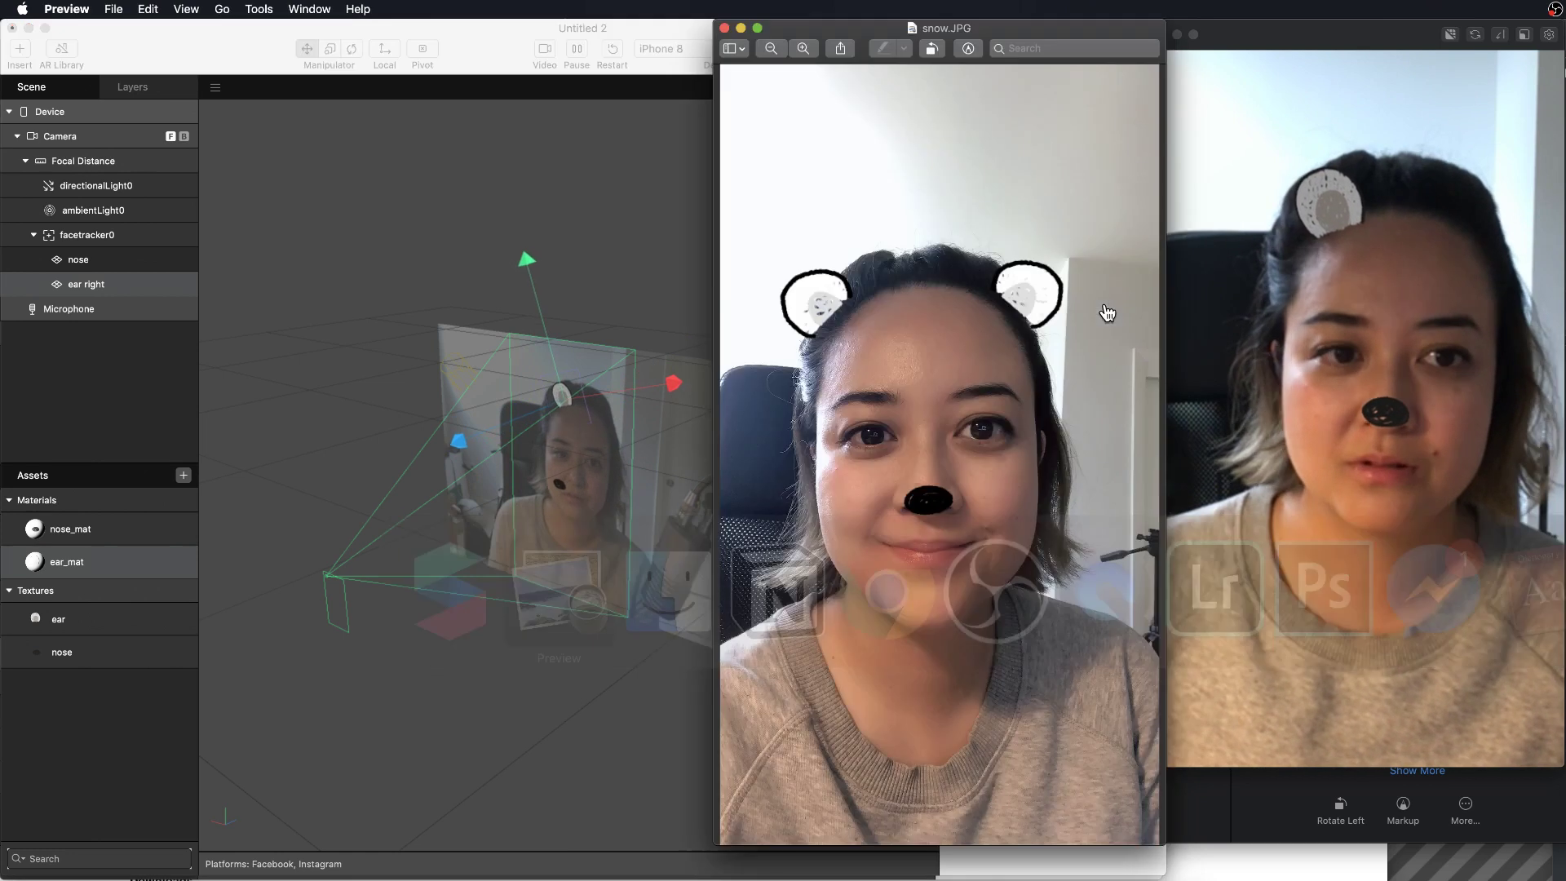
{"action": "key", "text": "super+Tab"}
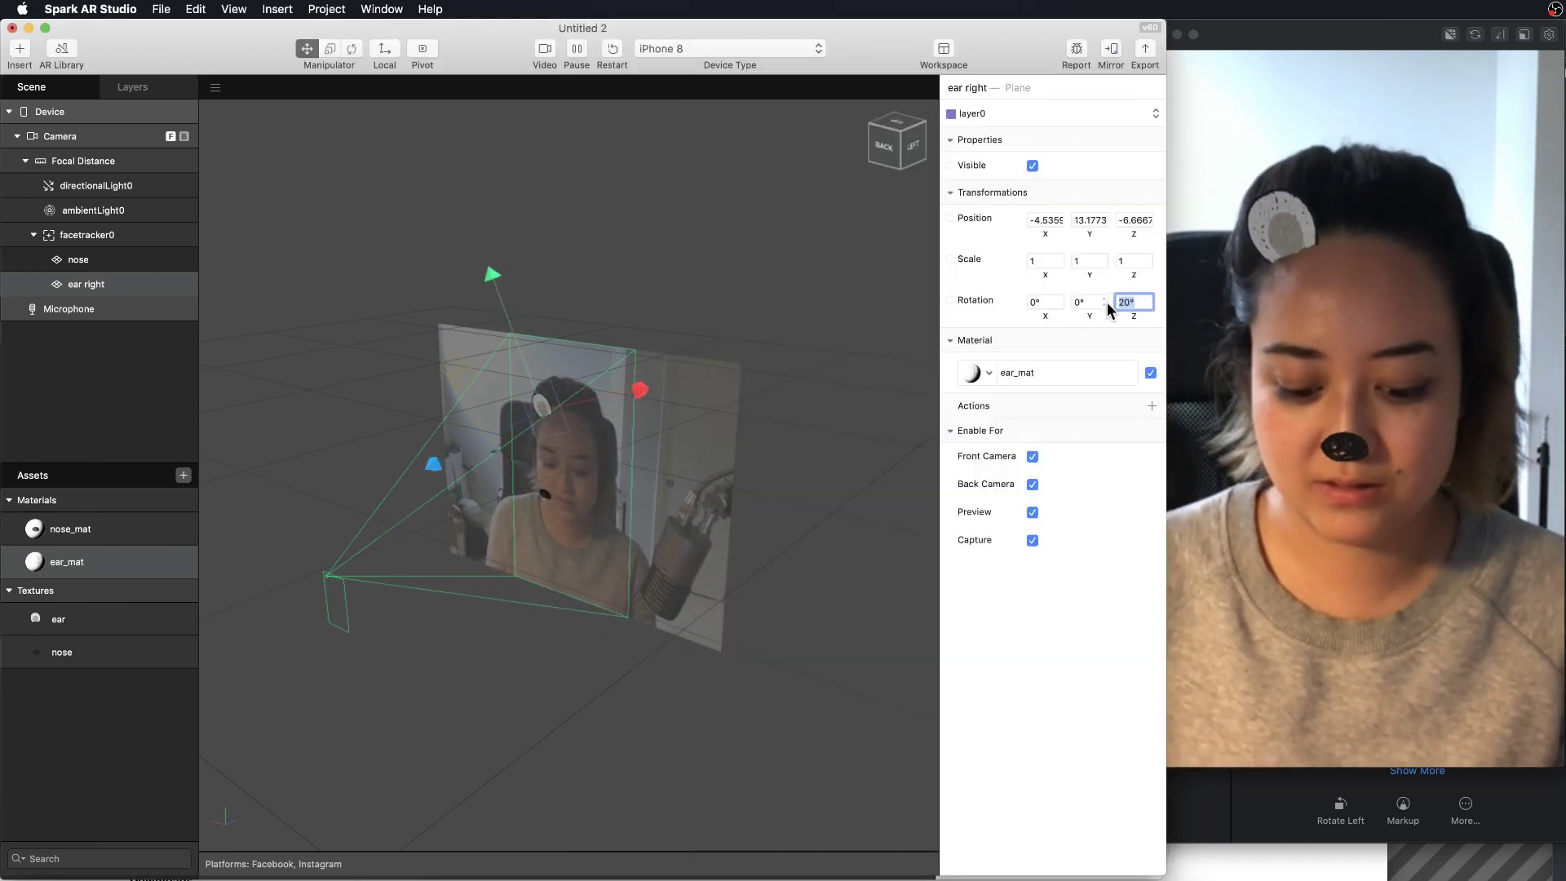
{"action": "key", "text": "super+Tab"}
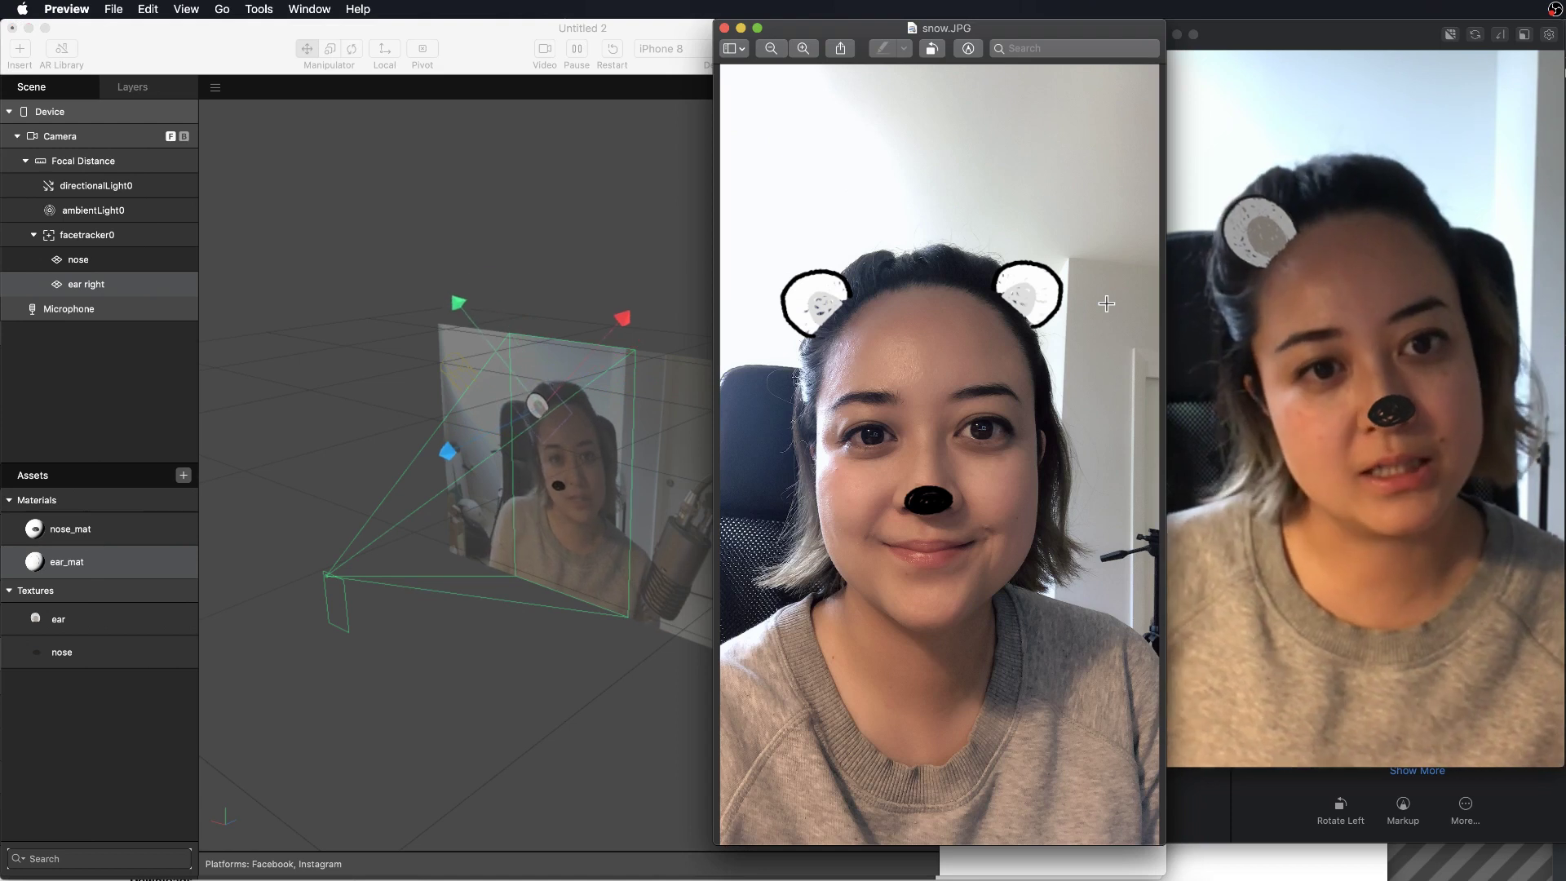
{"action": "key", "text": "super+Tab"}
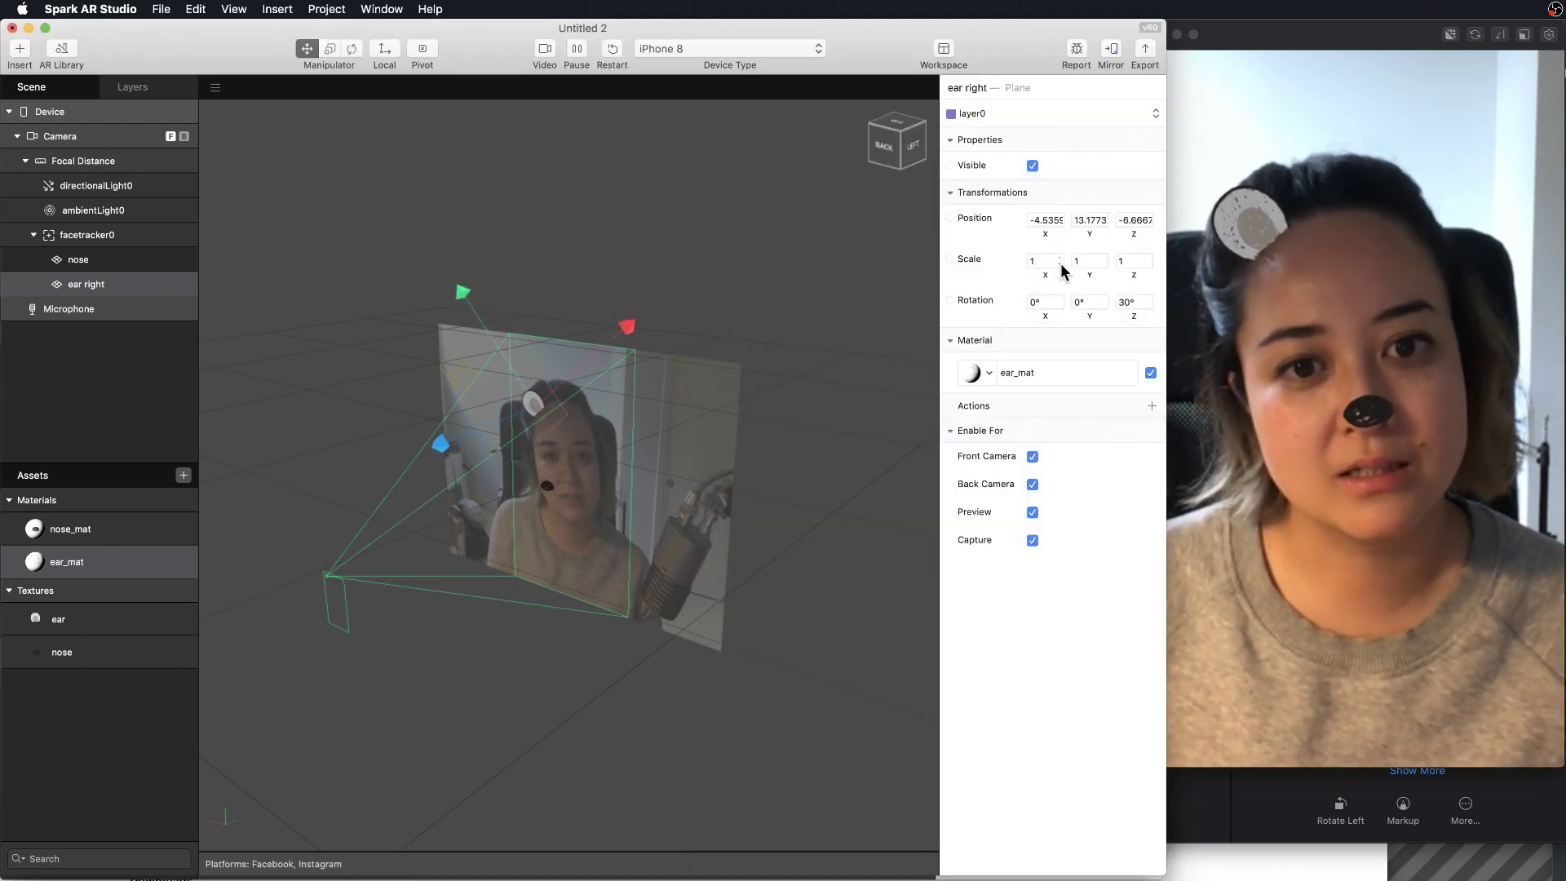
Reduce the ear right plane's Y scale to 0.8 and move it outward and down to about X -6.3, Y 12.1, checking against snow.JPG
{"action": "left_click", "coordinate": [1104, 266]}
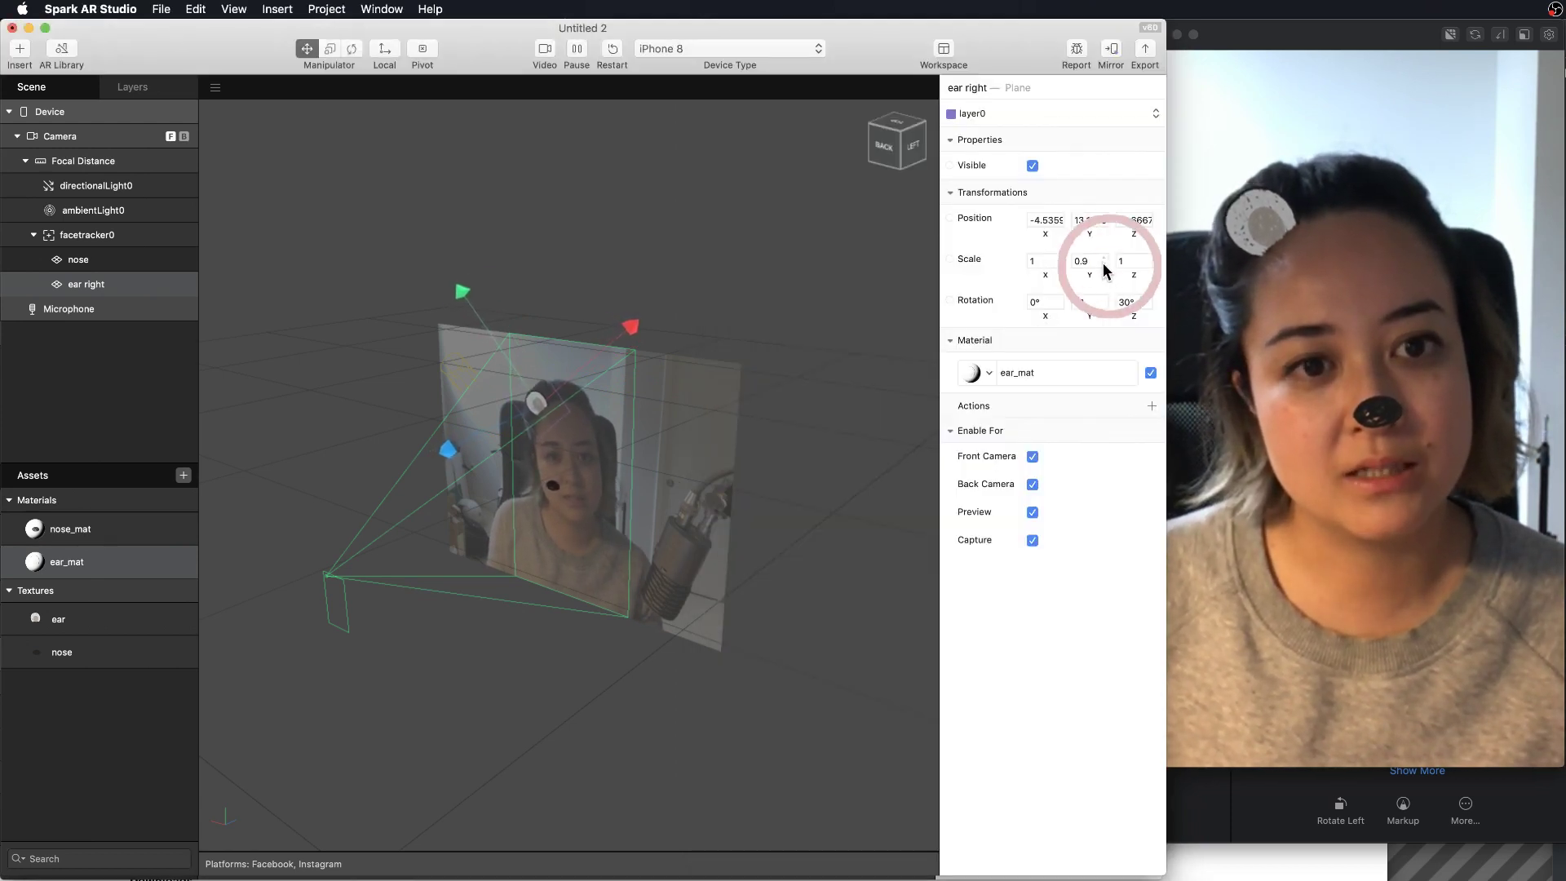
{"action": "key", "text": "super+Tab"}
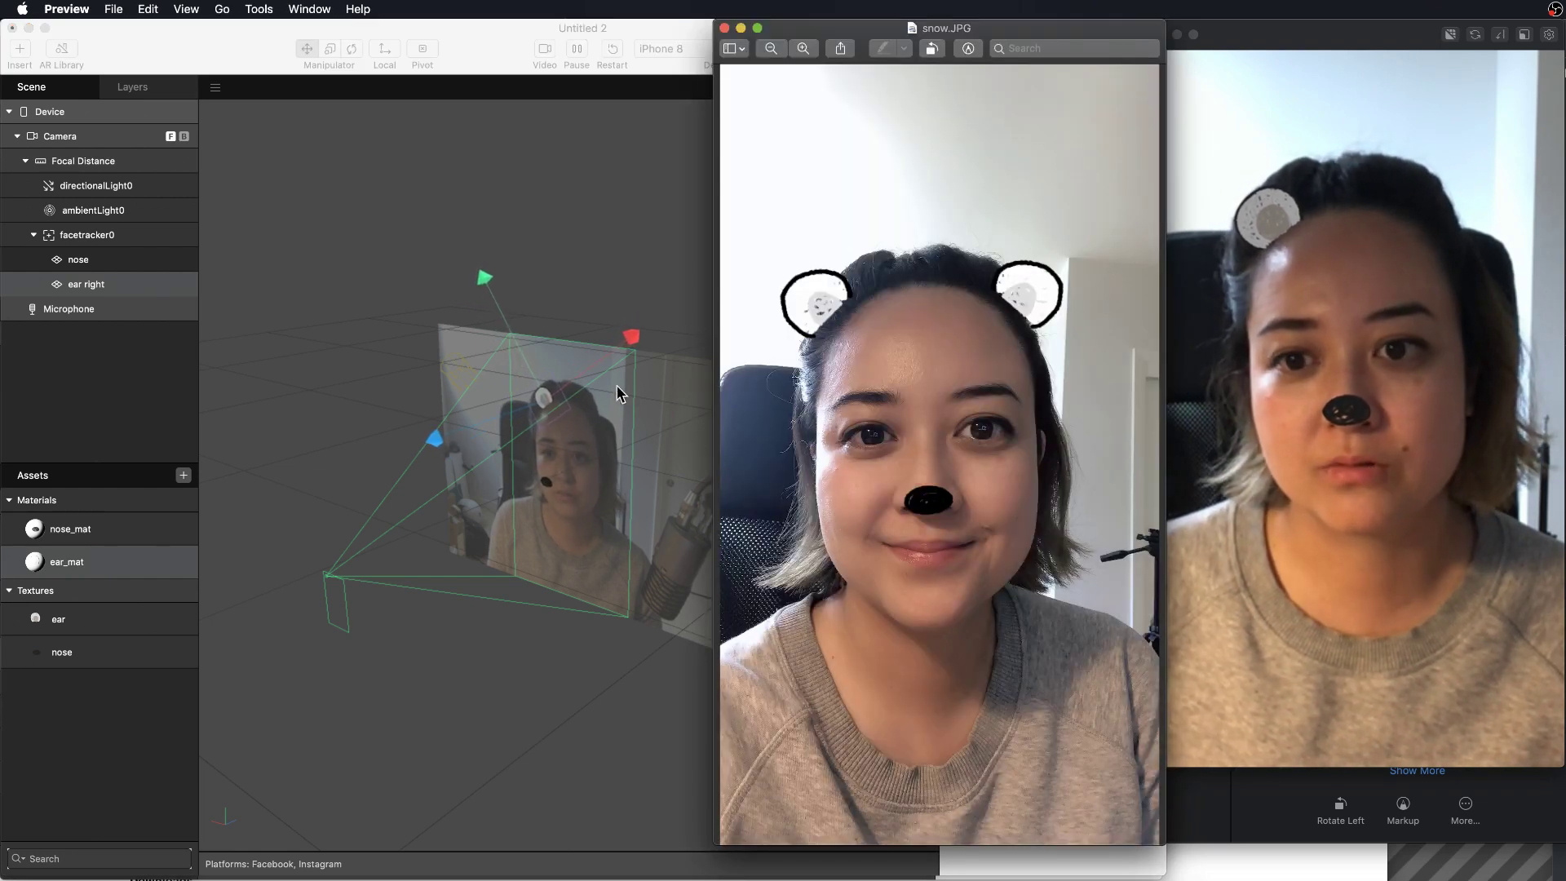
{"action": "key", "text": "super+Tab"}
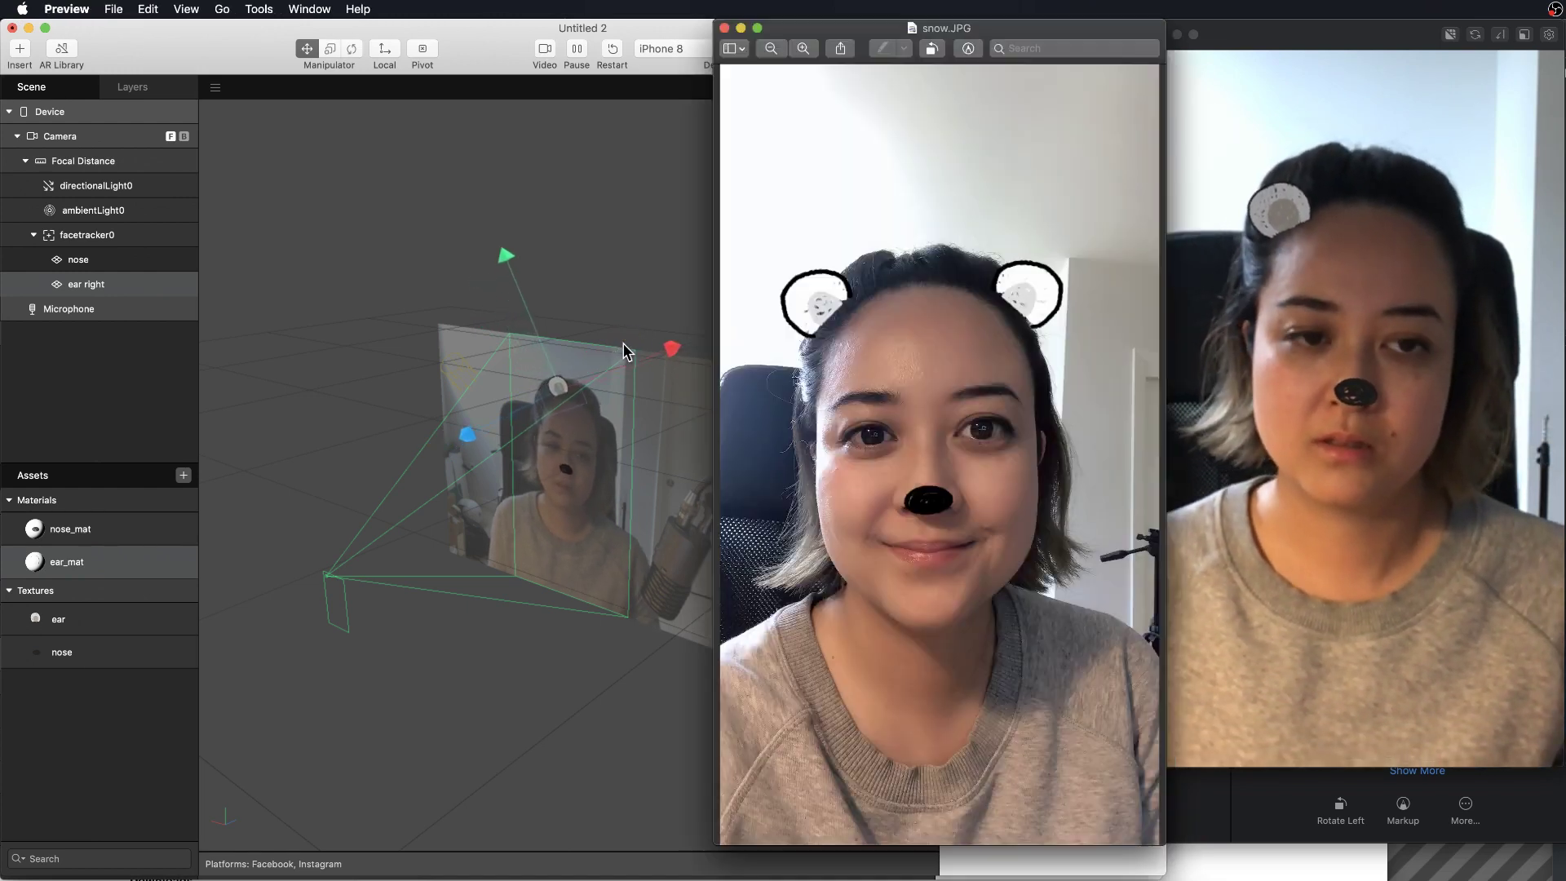
Set the ear right plane's Z rotation to 35° to match the reference picture, and deselect the plane
{"action": "key", "text": "super+Tab"}
{"action": "key", "text": "super+Tab"}
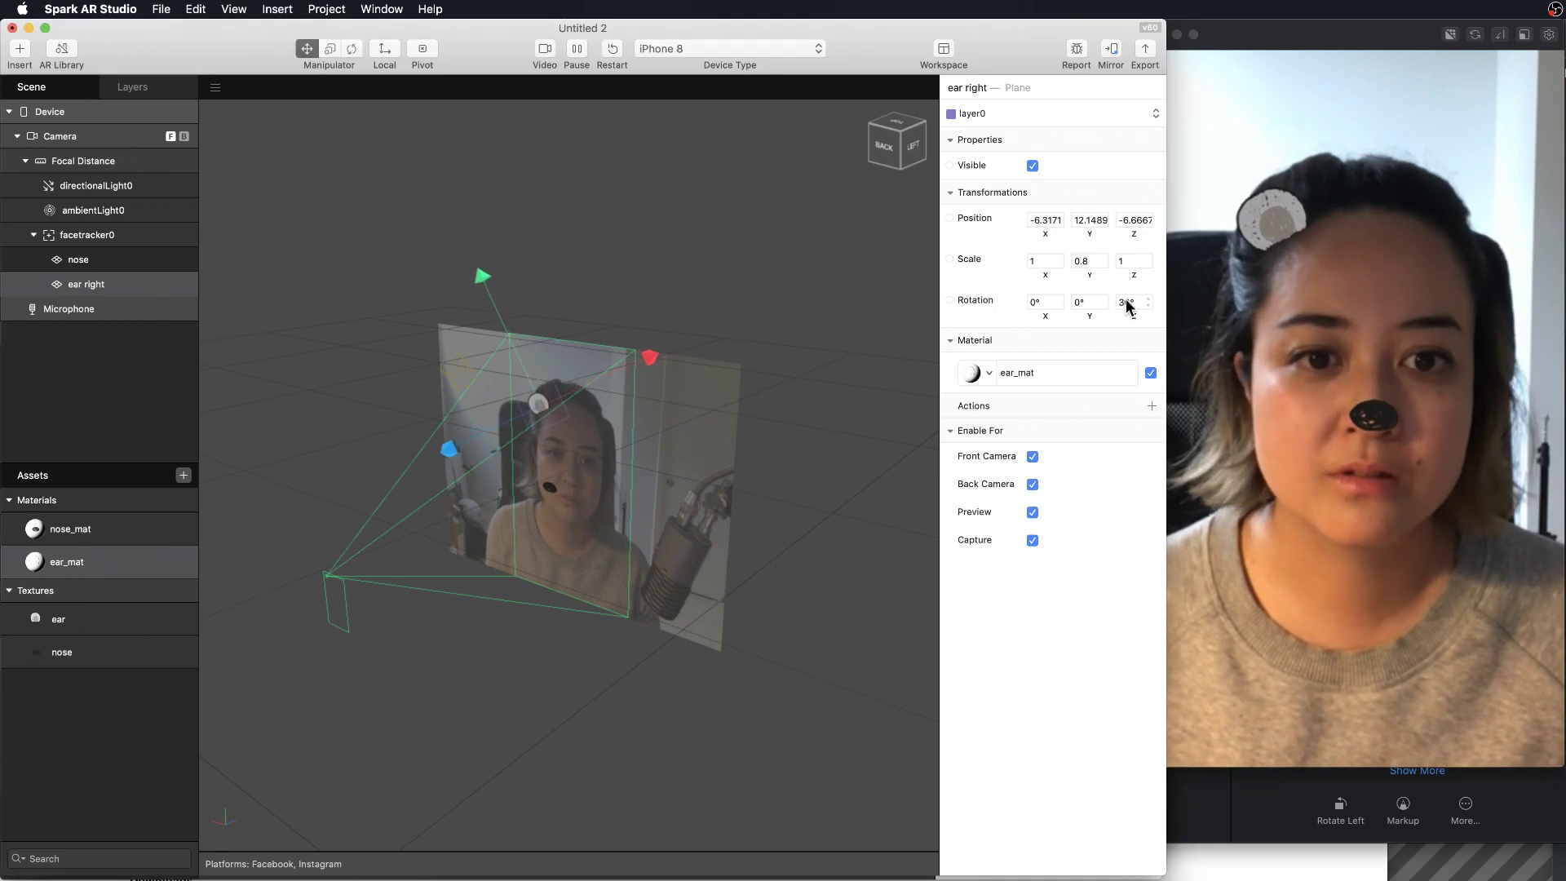
{"action": "key", "text": "Return"}
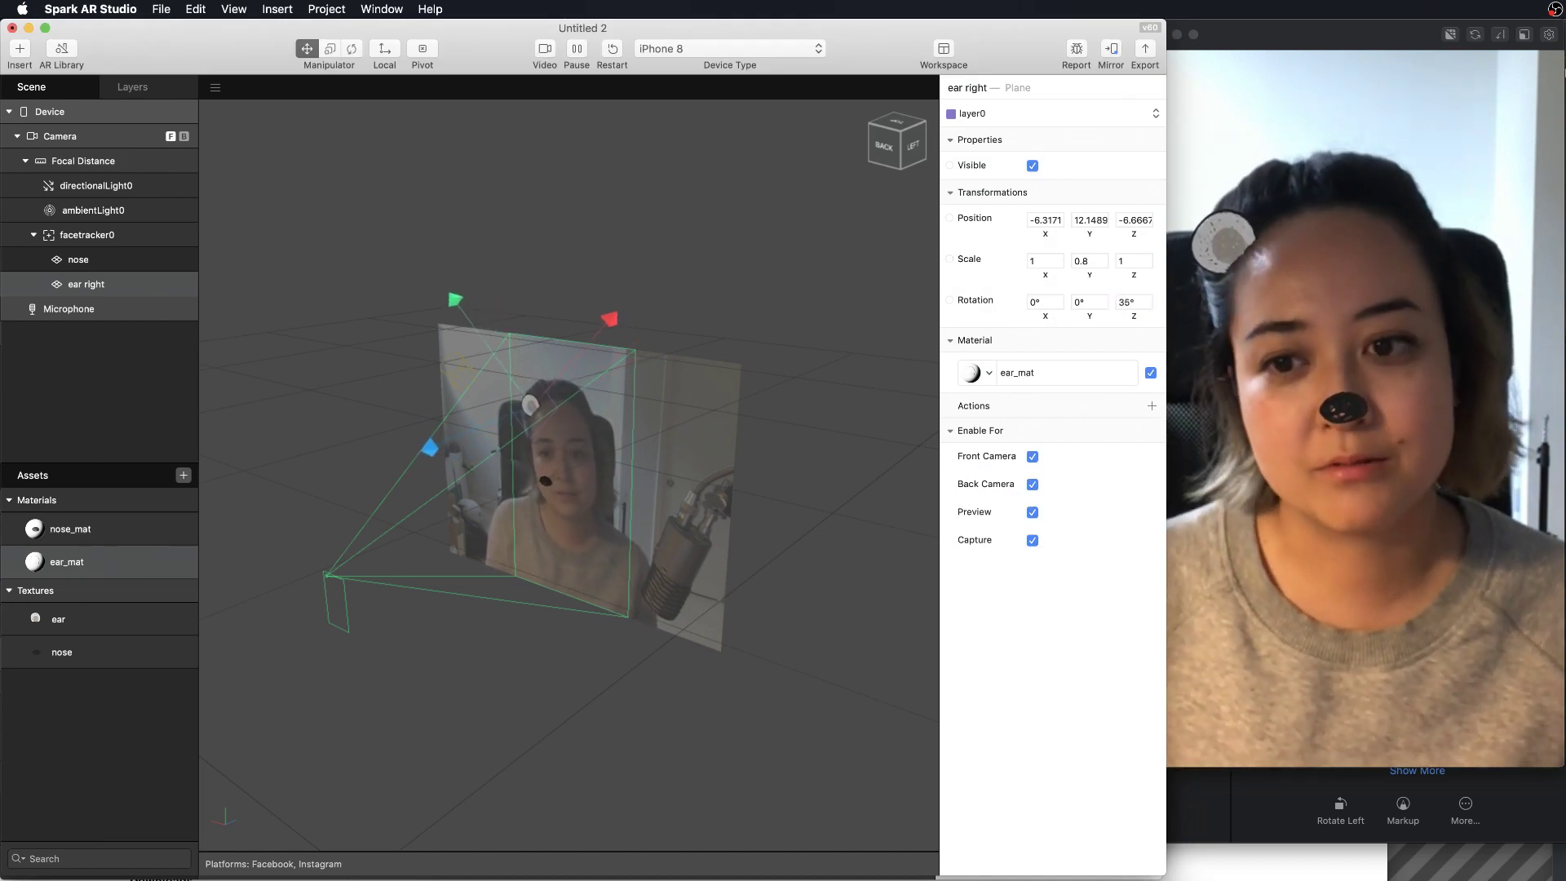
{"action": "left_click", "coordinate": [846, 347]}
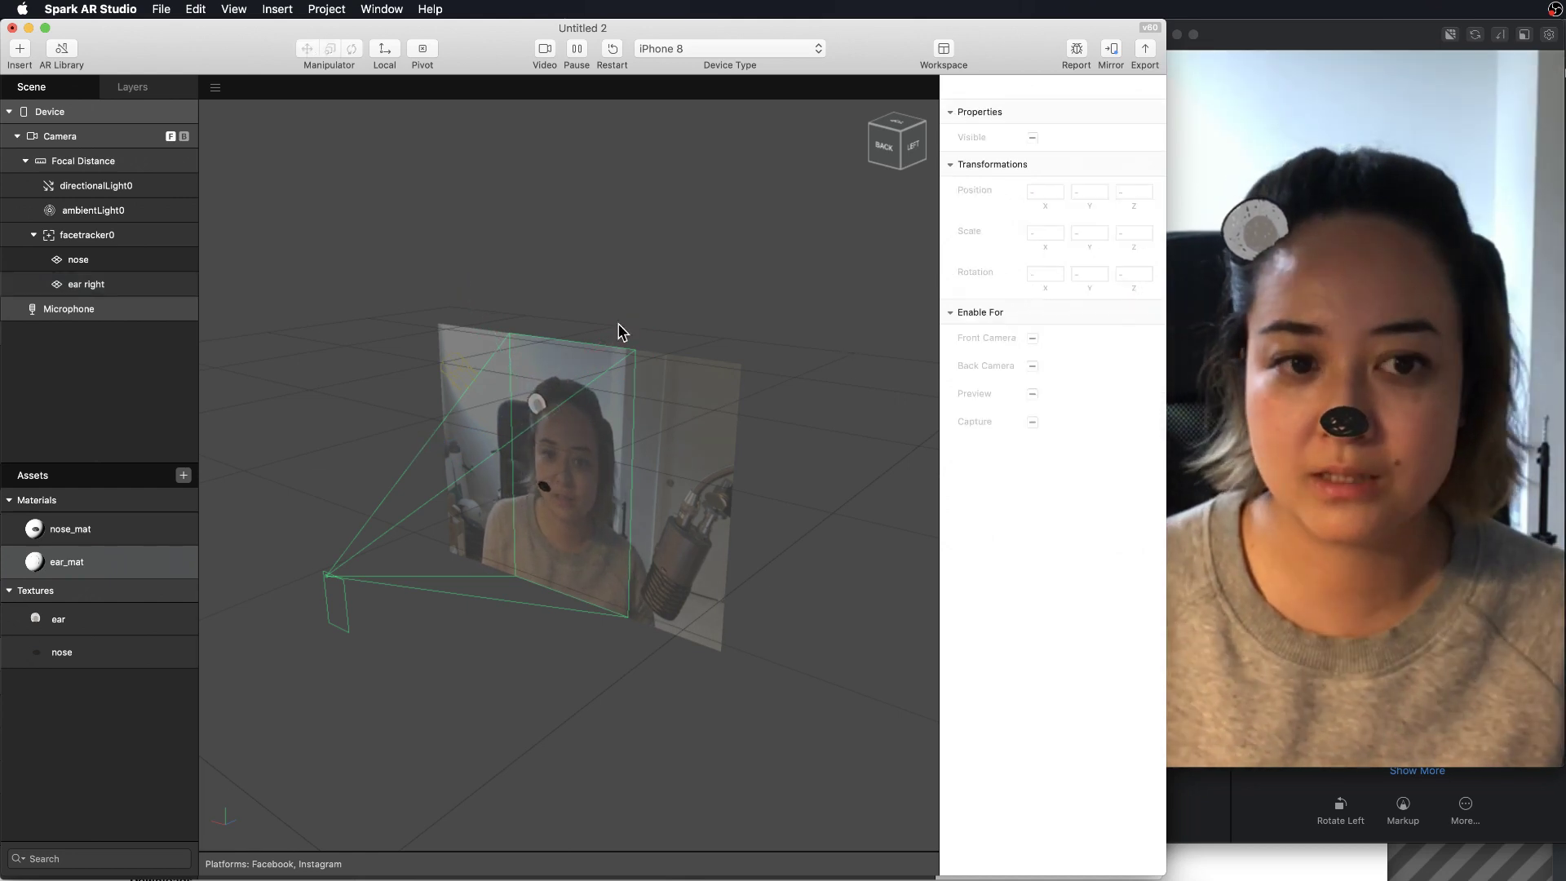
Duplicate the ear right plane under facetracker0 and rename the copy as ear left
{"action": "left_click", "coordinate": [59, 284]}
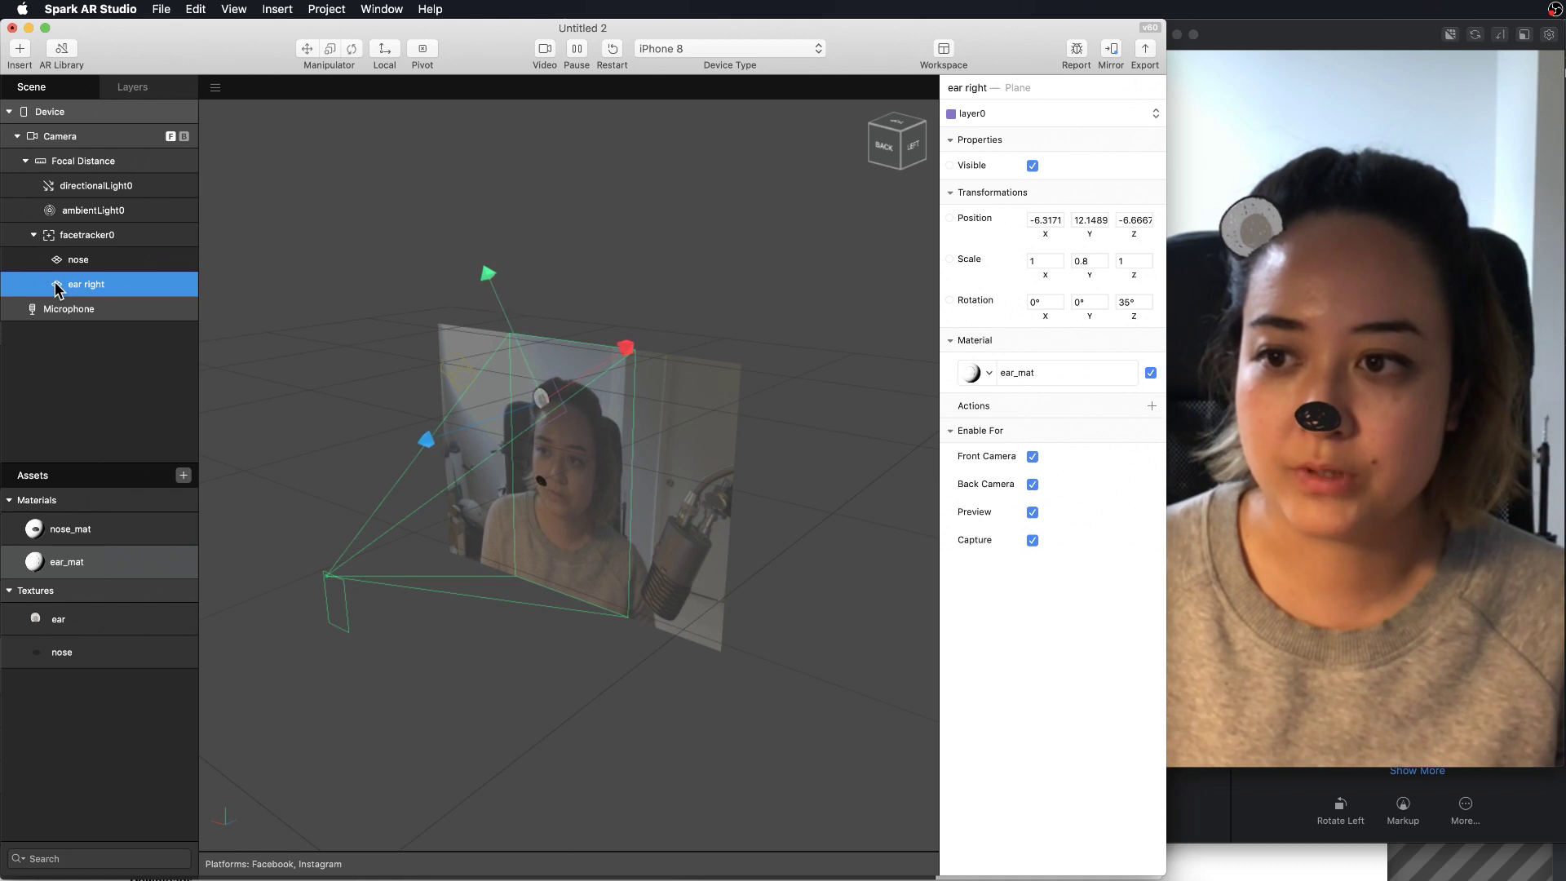
{"action": "right_click", "coordinate": [60, 287]}
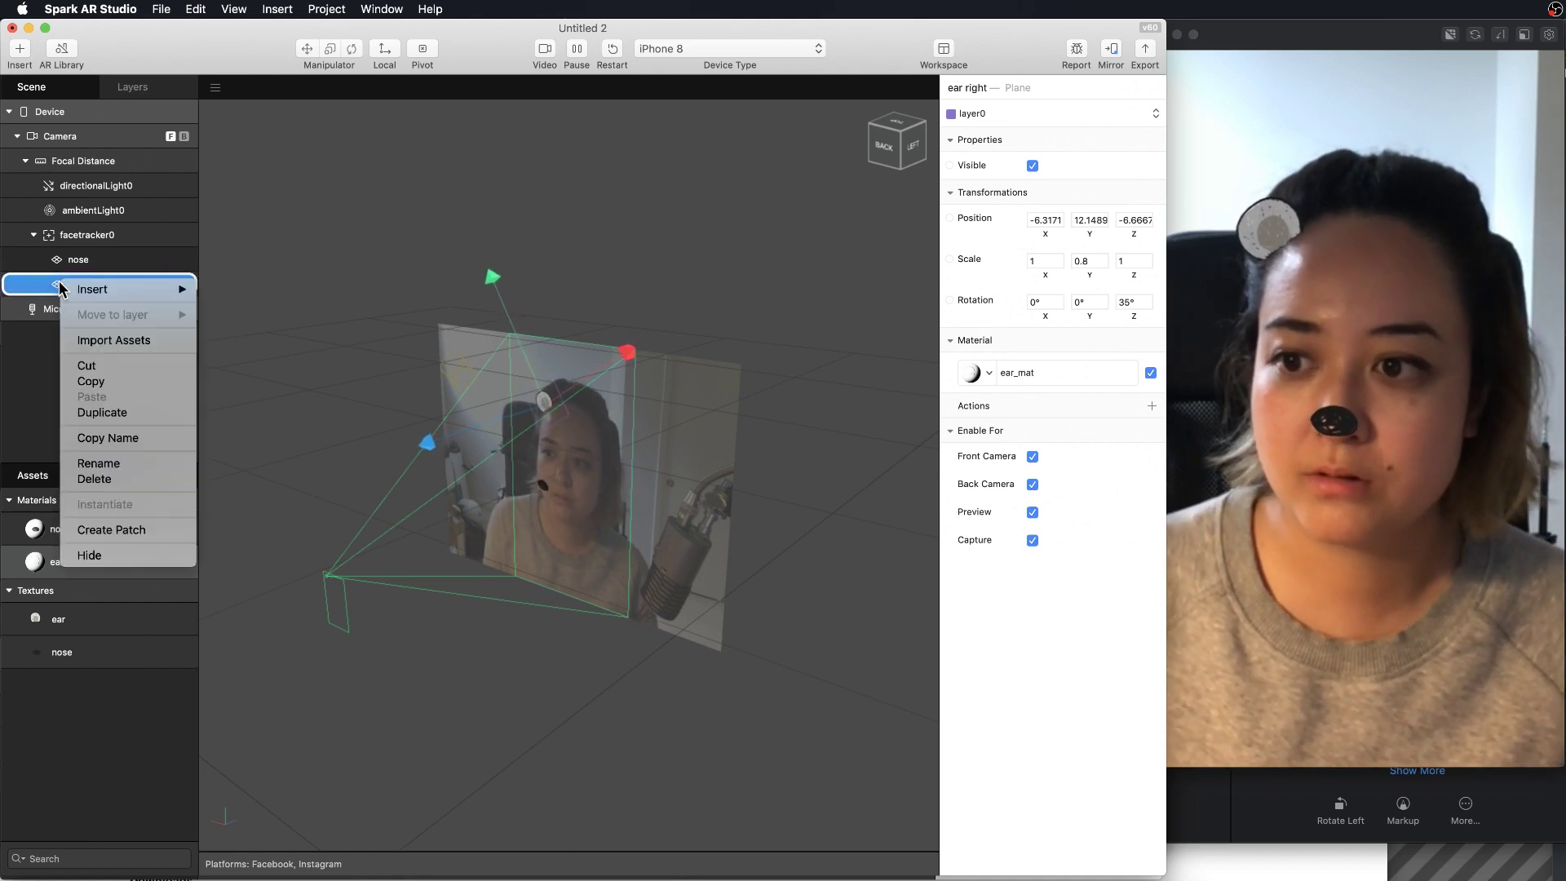
{"action": "left_click", "coordinate": [94, 413]}
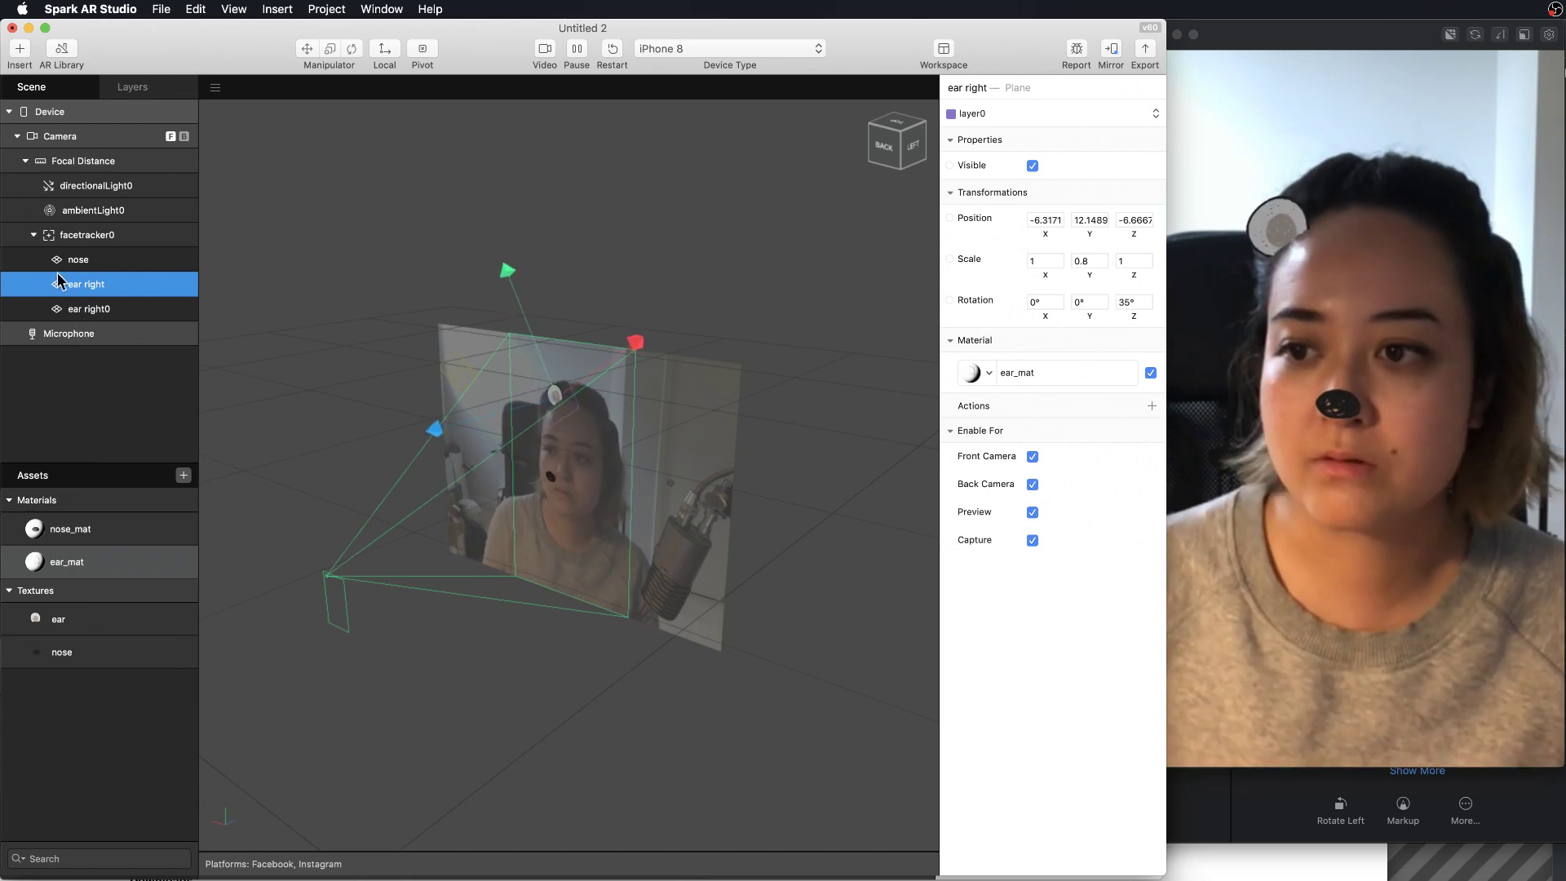
{"action": "left_click", "coordinate": [92, 310]}
{"action": "double_click", "coordinate": [98, 308]}
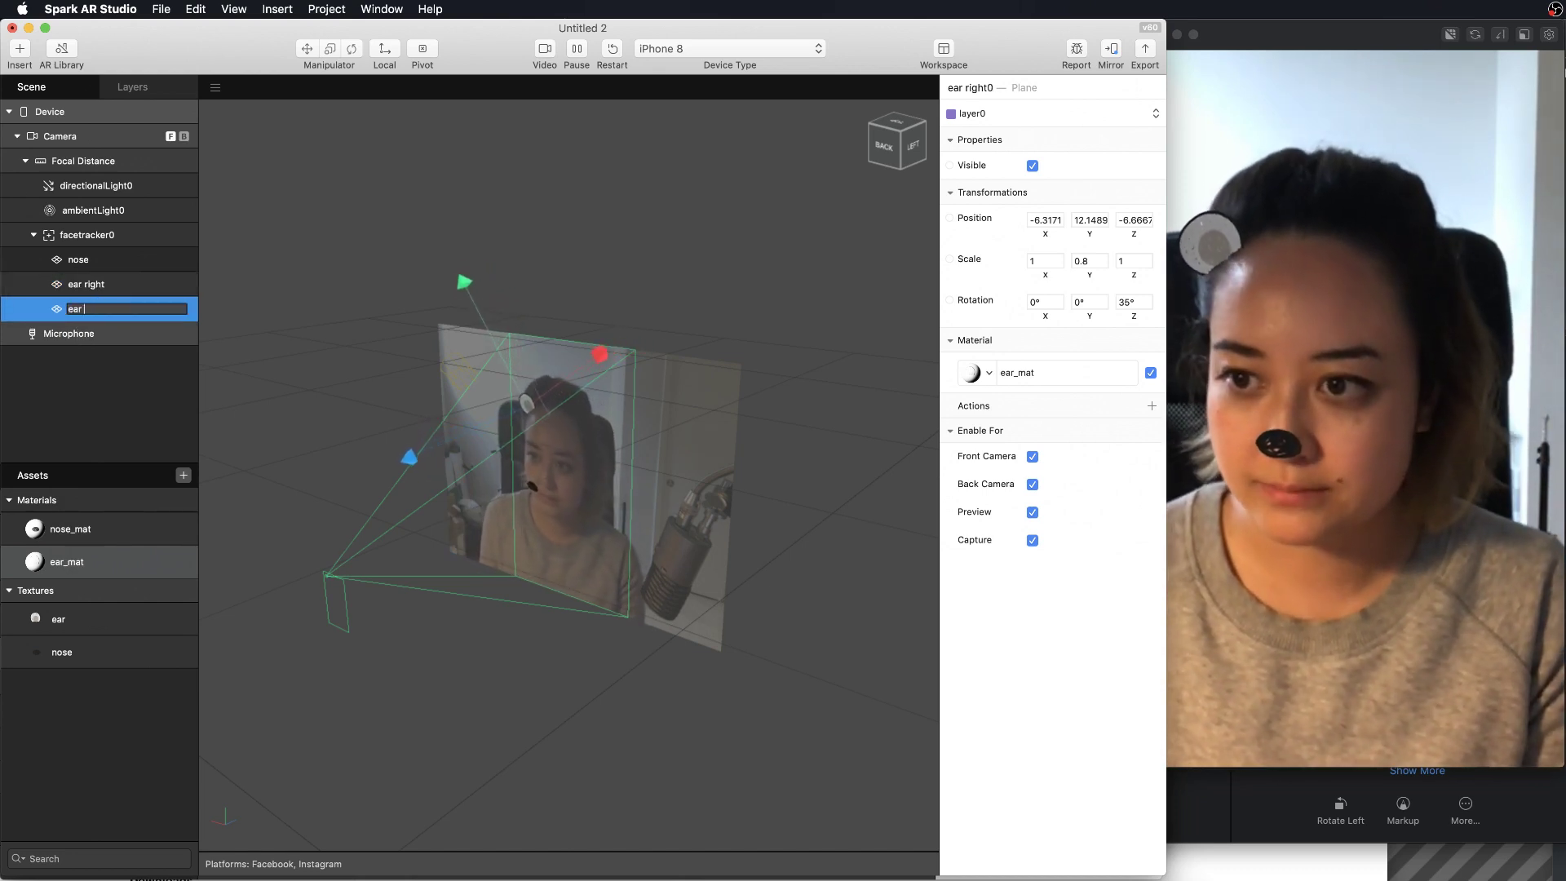
{"action": "type", "text": "ear left"}
{"action": "key", "text": "Return"}
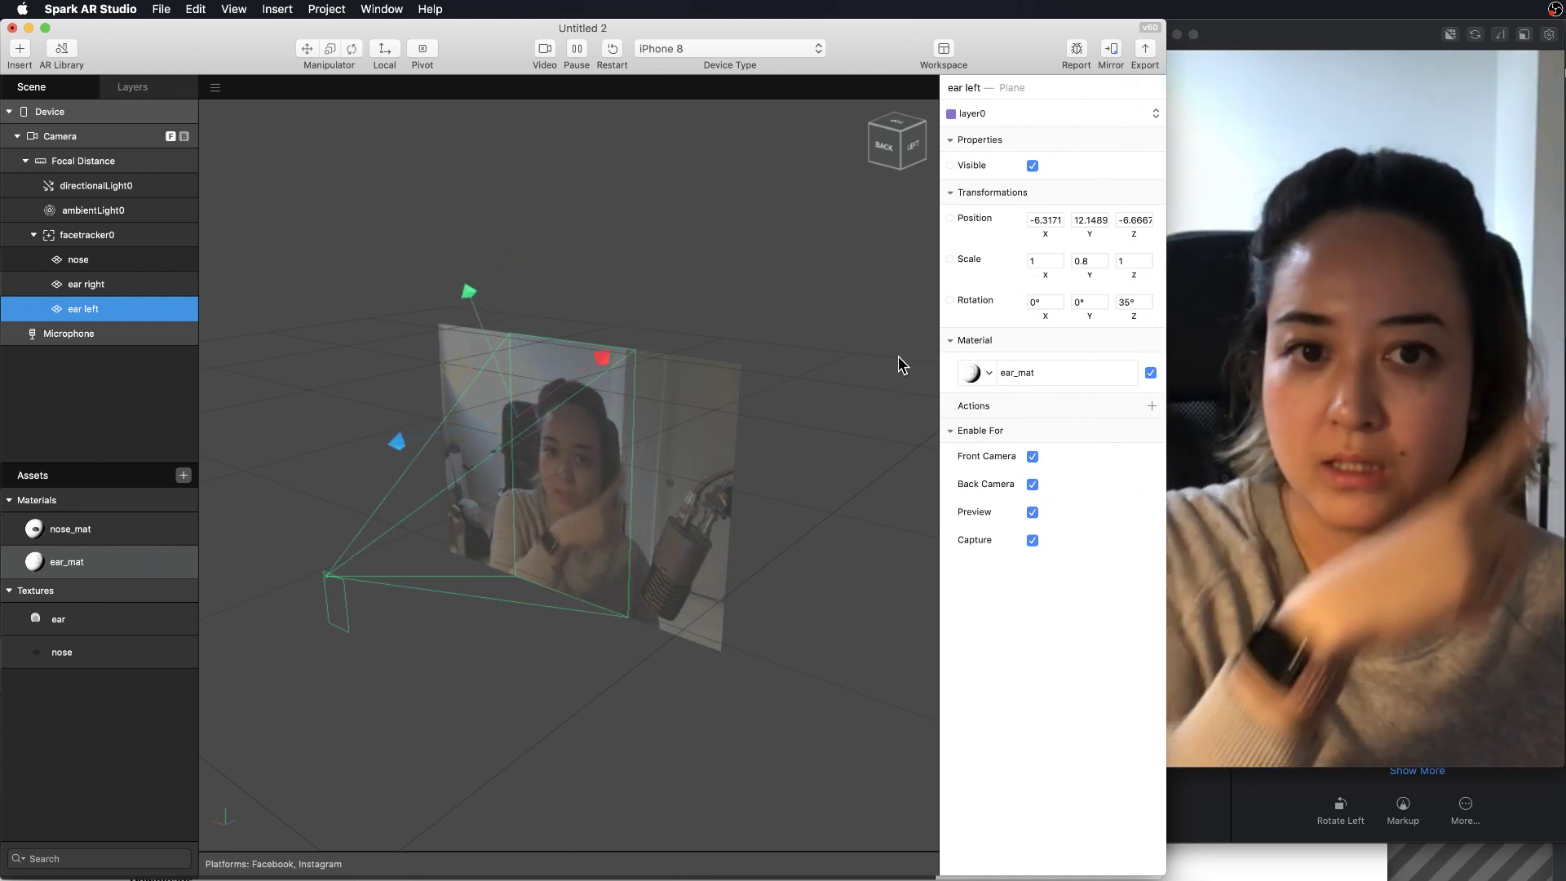
Place the ear left plane opposite the first ear by making its X position positive, 6.31719, and setting its Z rotation to -35°
{"action": "left_click", "coordinate": [1036, 223]}
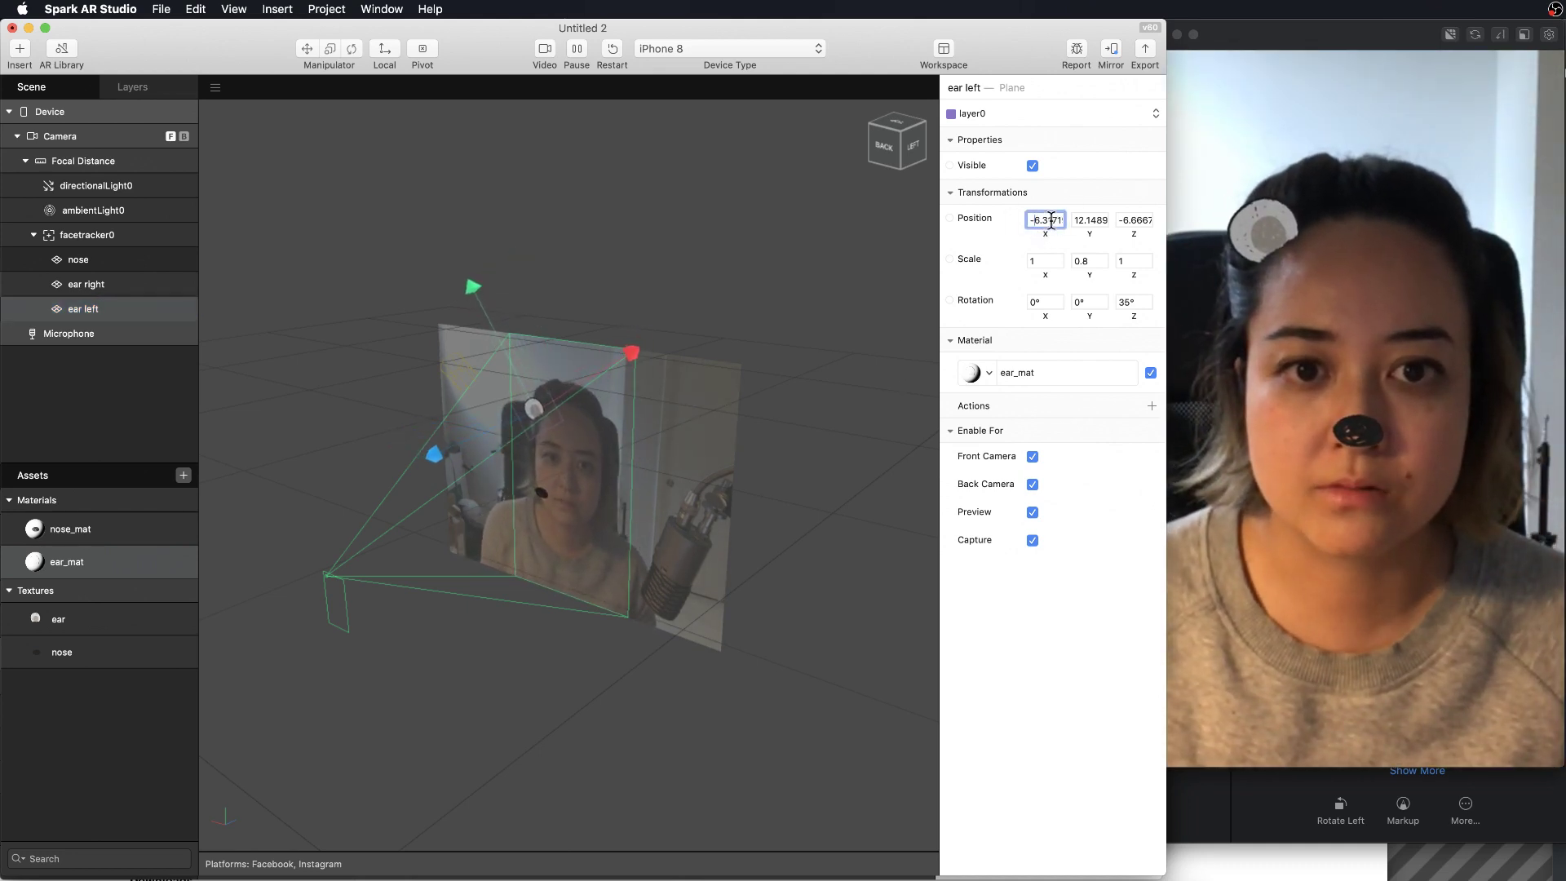
{"action": "left_click", "coordinate": [1034, 220]}
{"action": "key", "text": "BackSpace"}
{"action": "key", "text": "Return"}
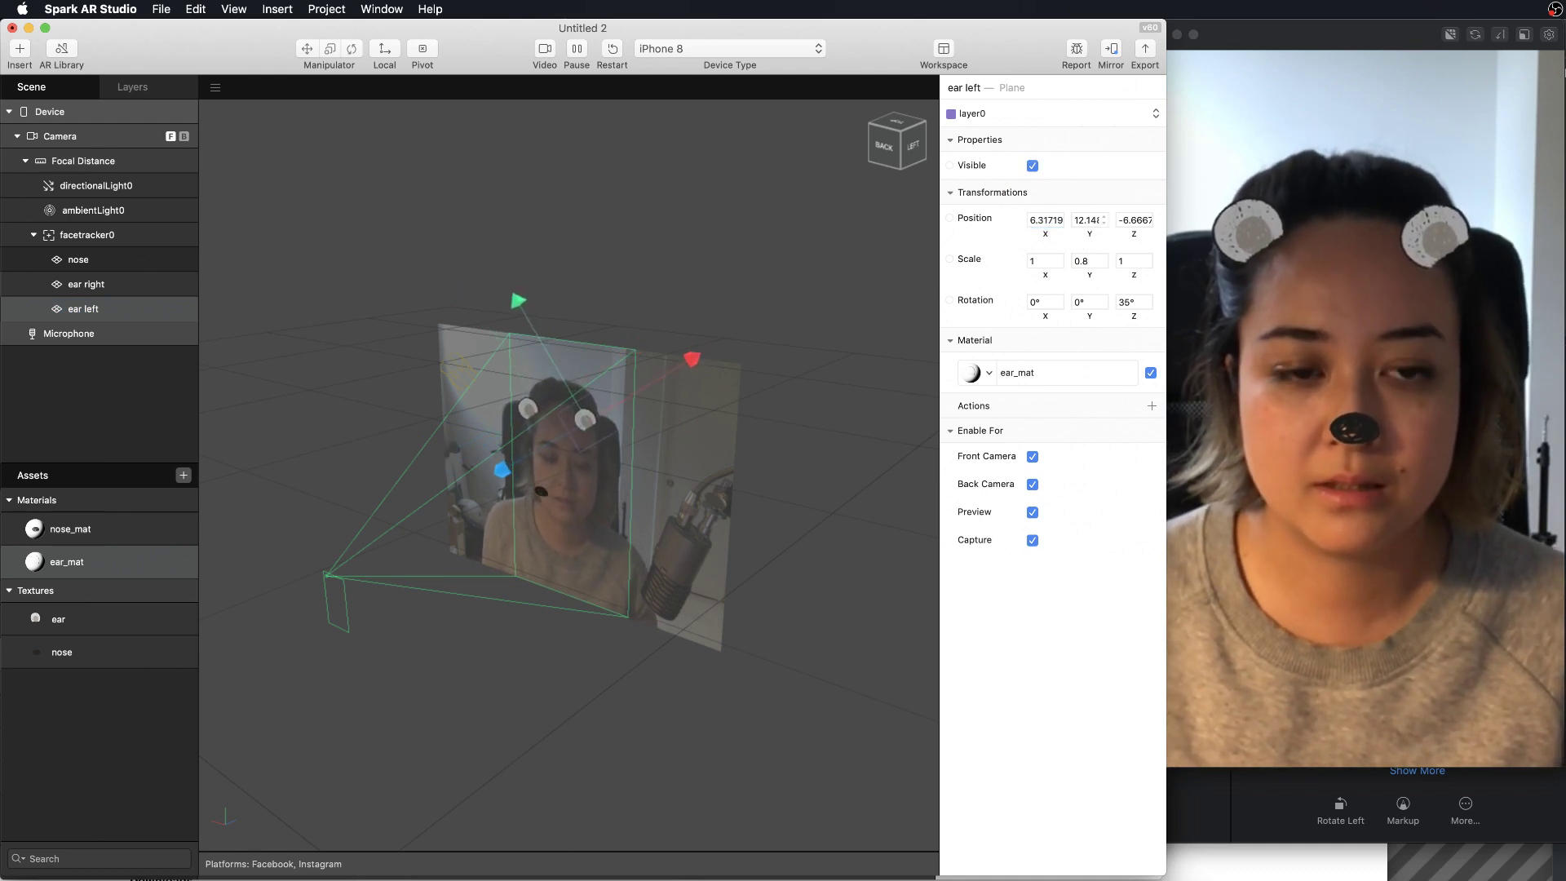
{"action": "left_click", "coordinate": [1126, 303]}
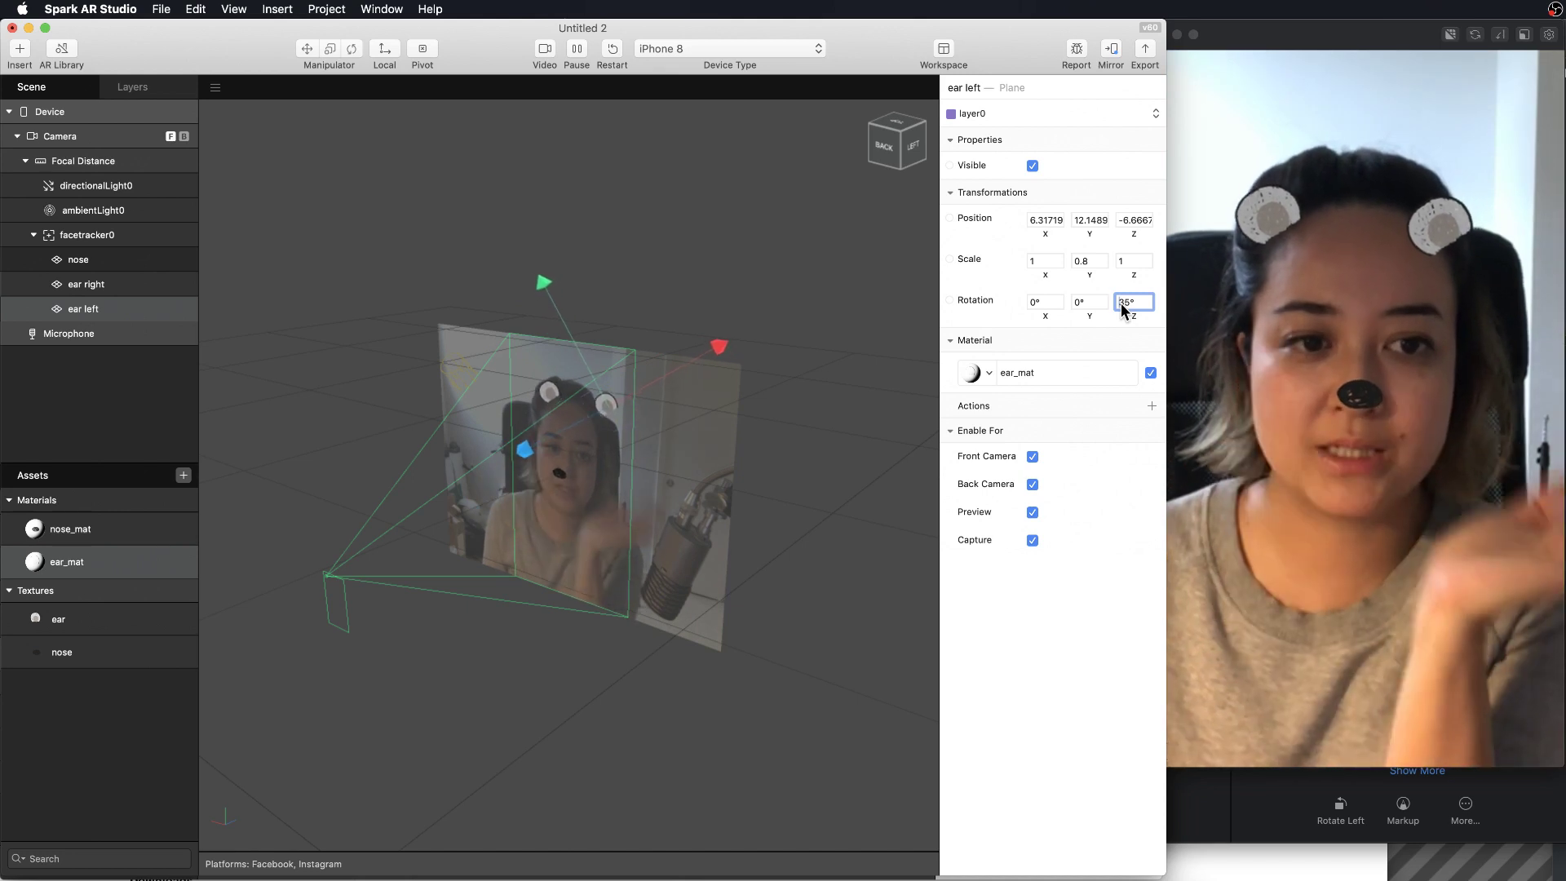
{"action": "left_click", "coordinate": [1124, 308]}
{"action": "type", "text": "-35"}
{"action": "key", "text": "Return"}
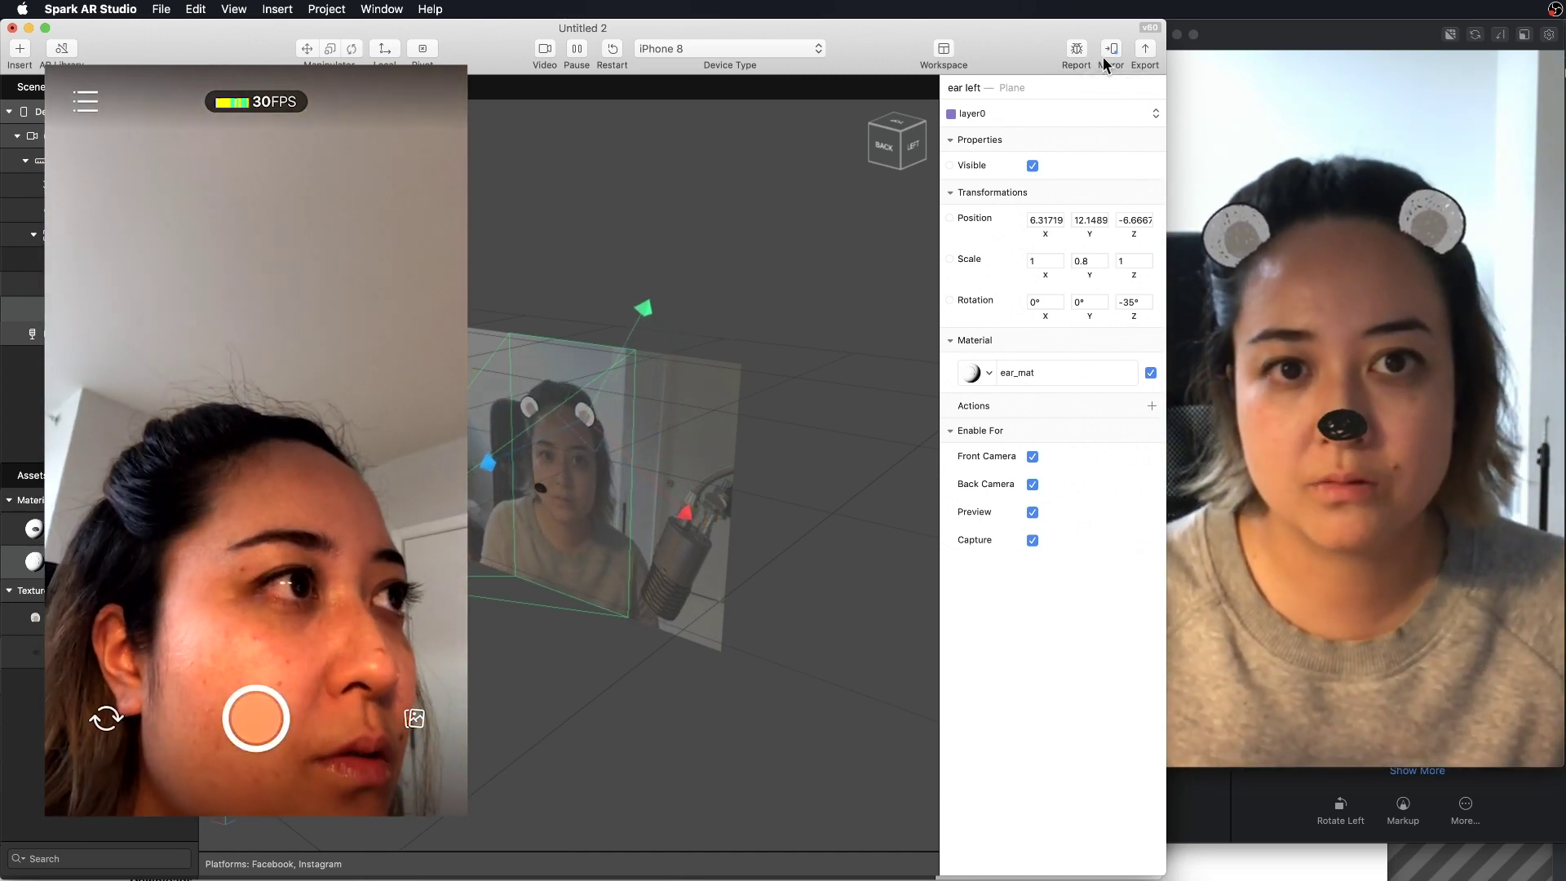
Mirror the effect to the connected phone to test the ears and nose on its camera
{"action": "left_click", "coordinate": [1108, 51]}
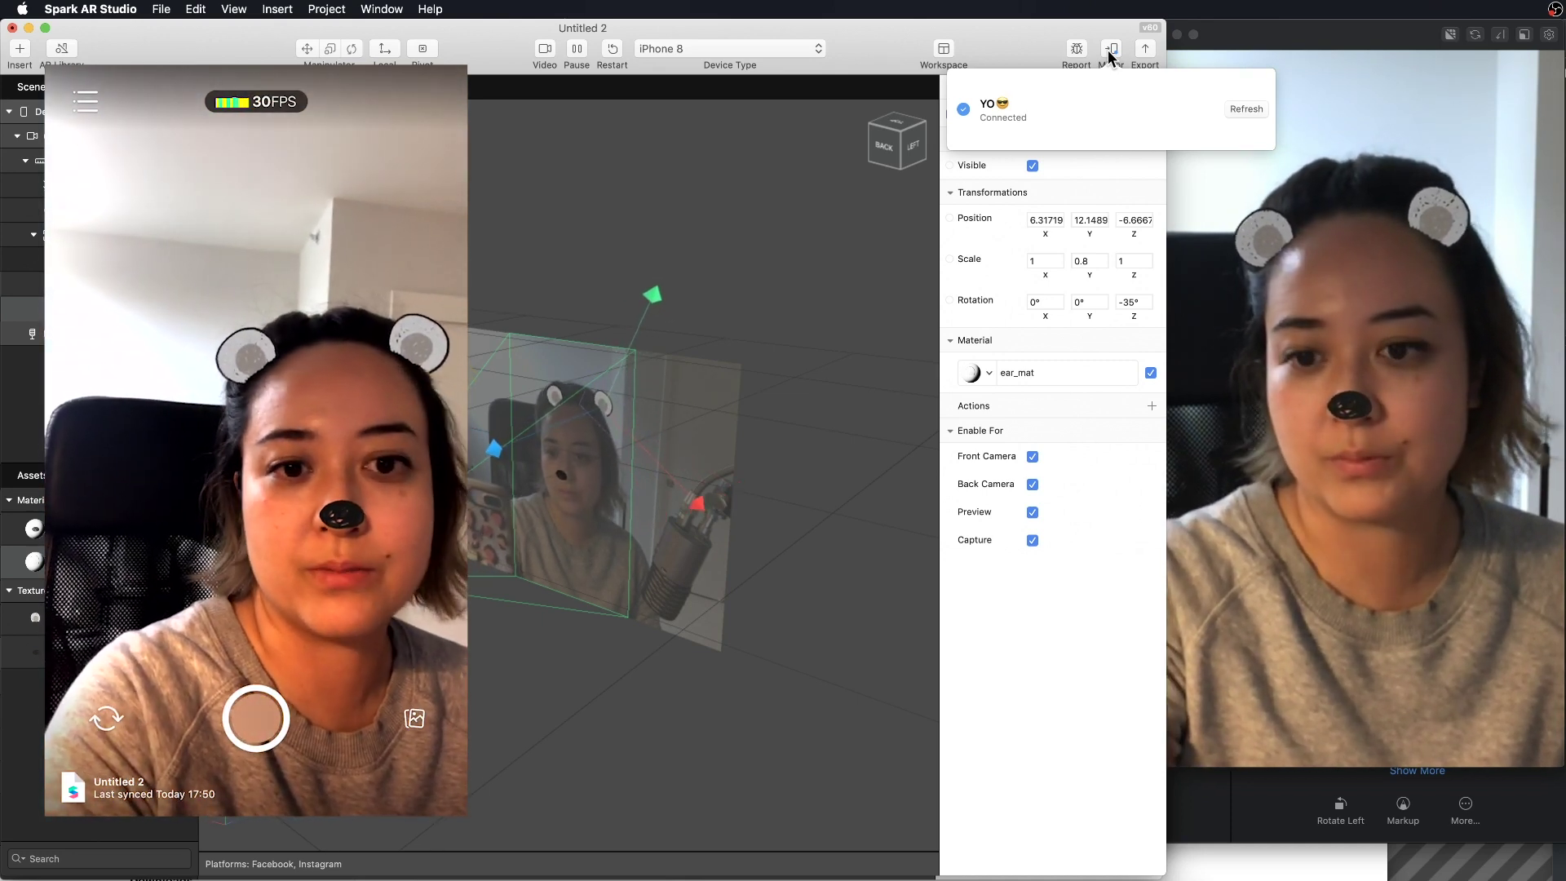
{"action": "left_click", "coordinate": [1111, 51]}
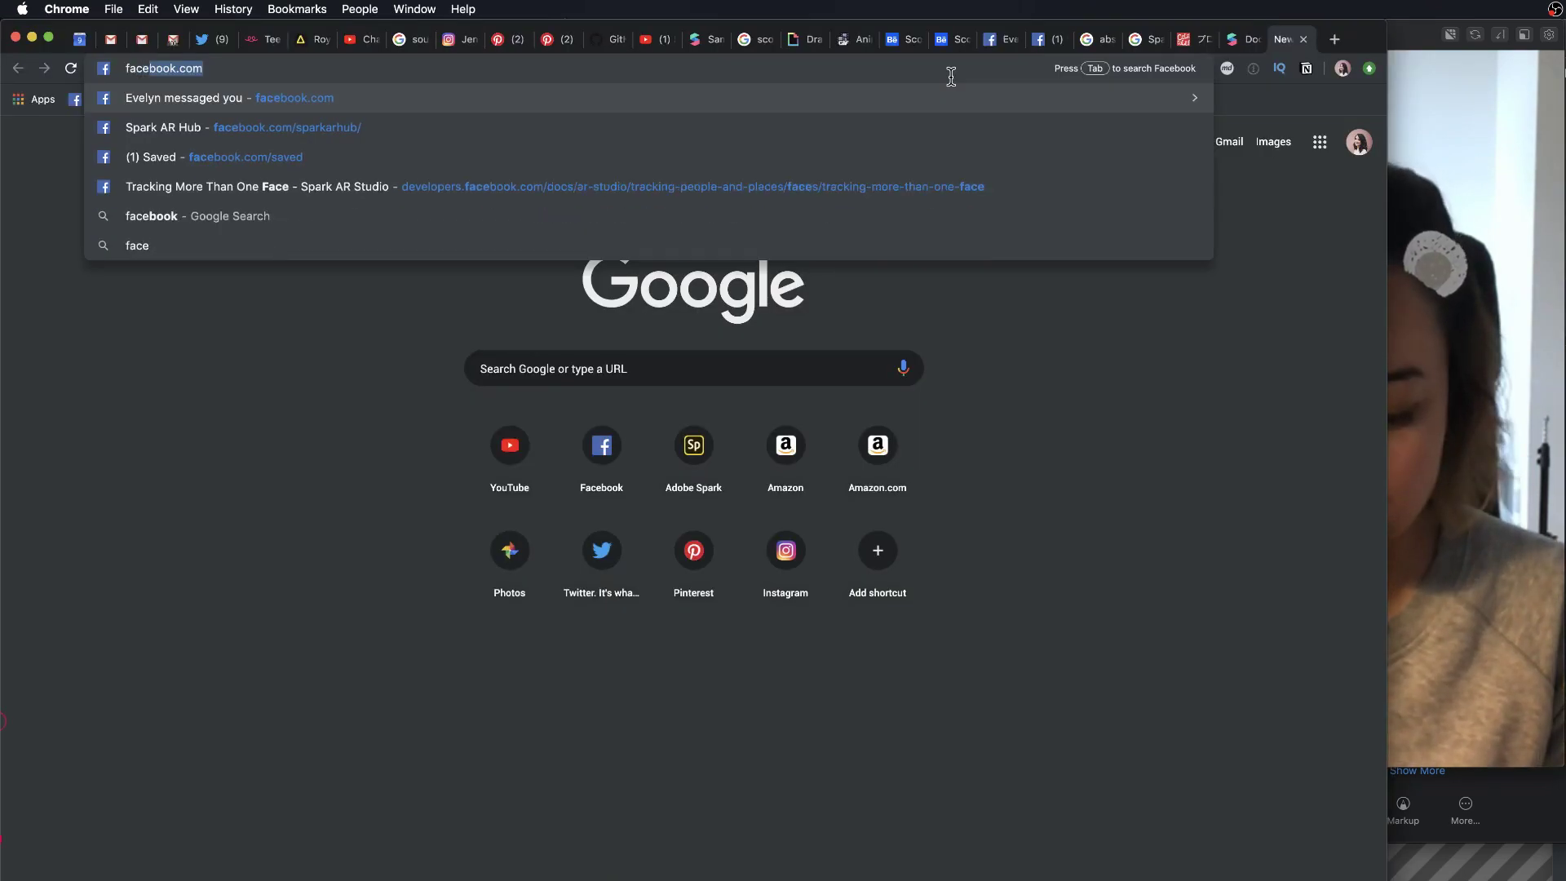
Open facebook.com/sparkarhub in Chrome and start a new effect upload
{"action": "type", "text": "book.com/sp"}
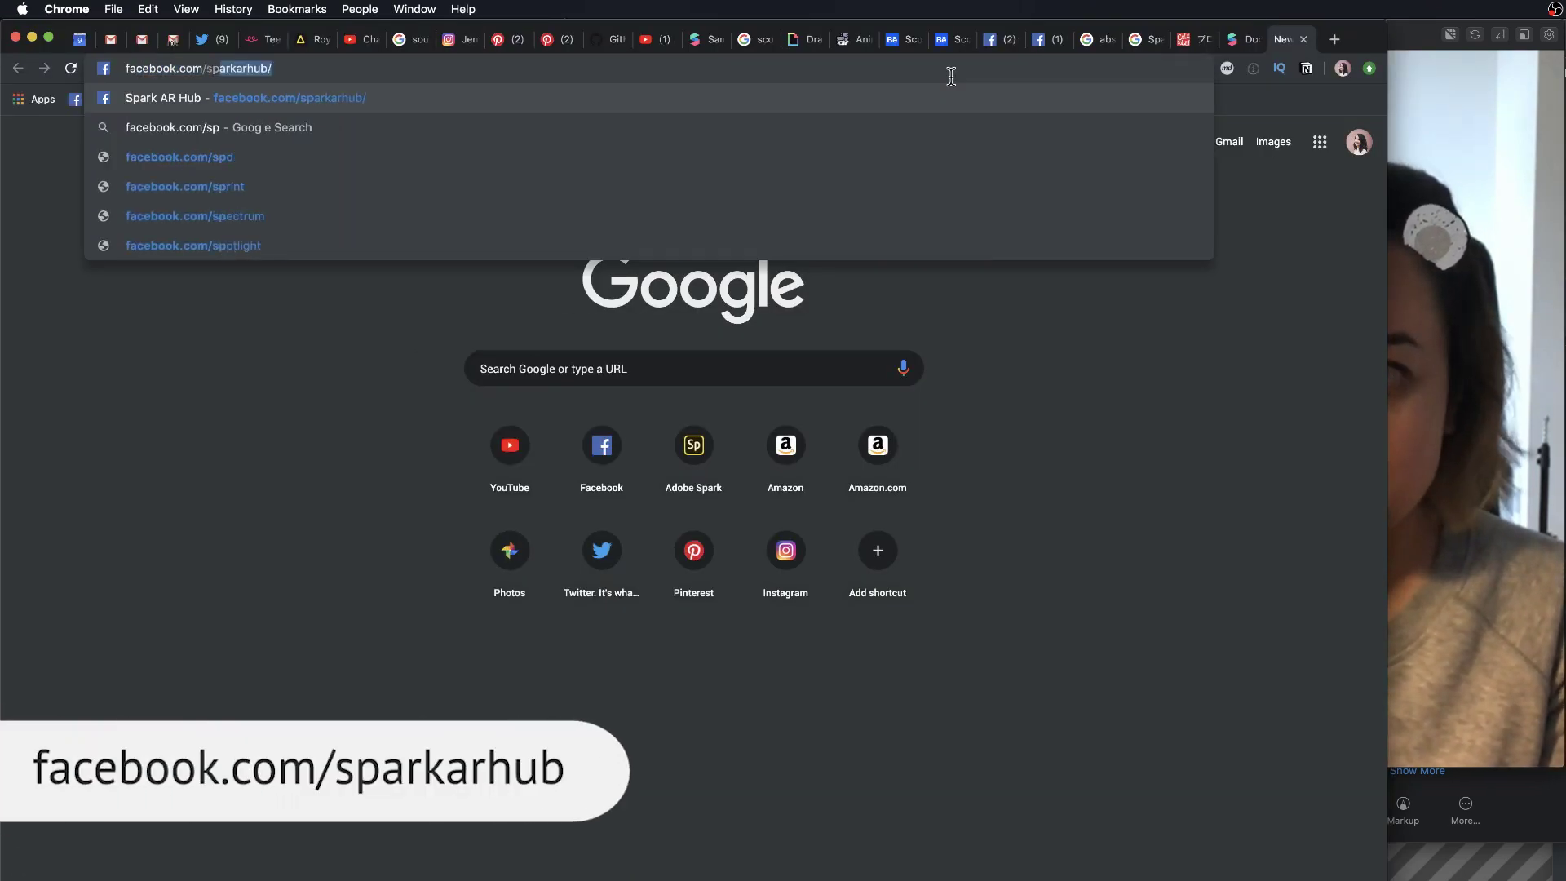
{"action": "key", "text": "Return"}
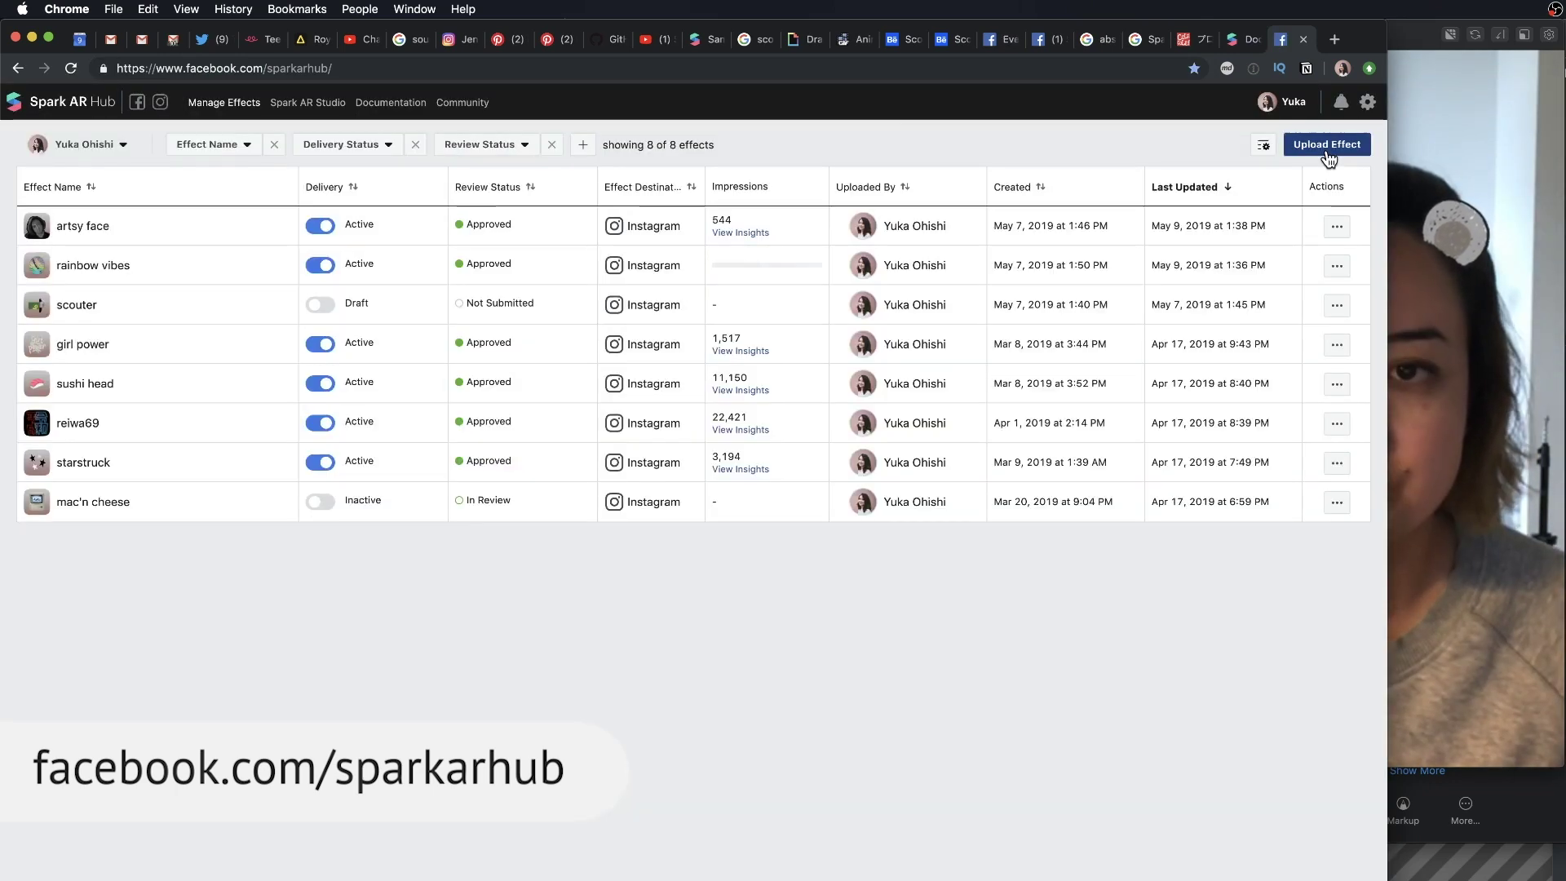
{"action": "left_click", "coordinate": [1328, 147]}
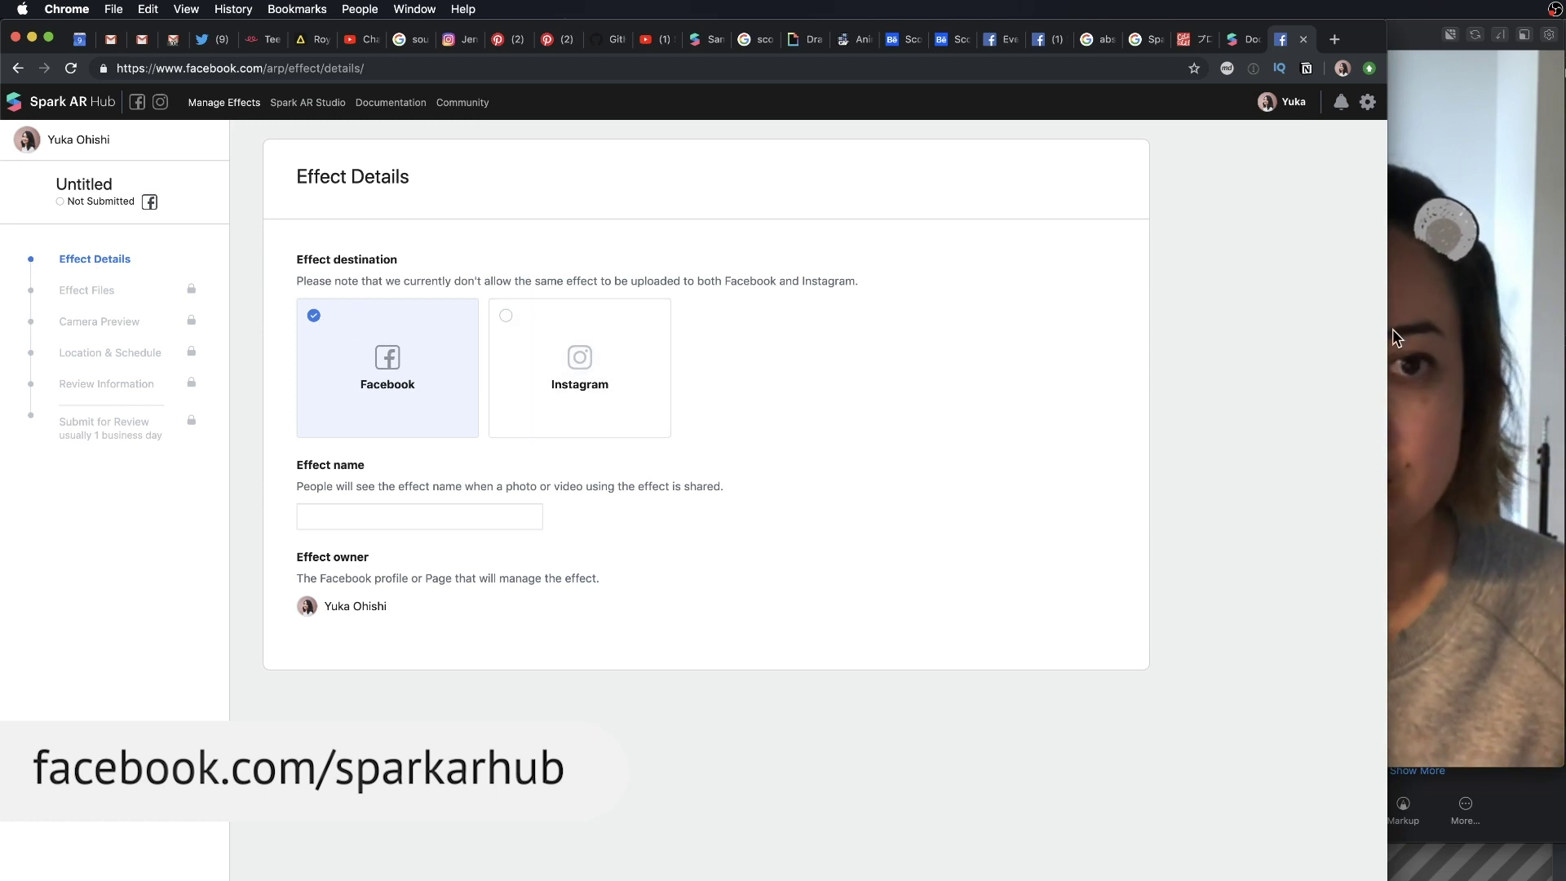
Name the new effect kuma, continue to the Effect Files page and check the icon size requirement
{"action": "left_click_drag", "start_coordinate": [1388, 334], "coordinate": [1173, 334]}
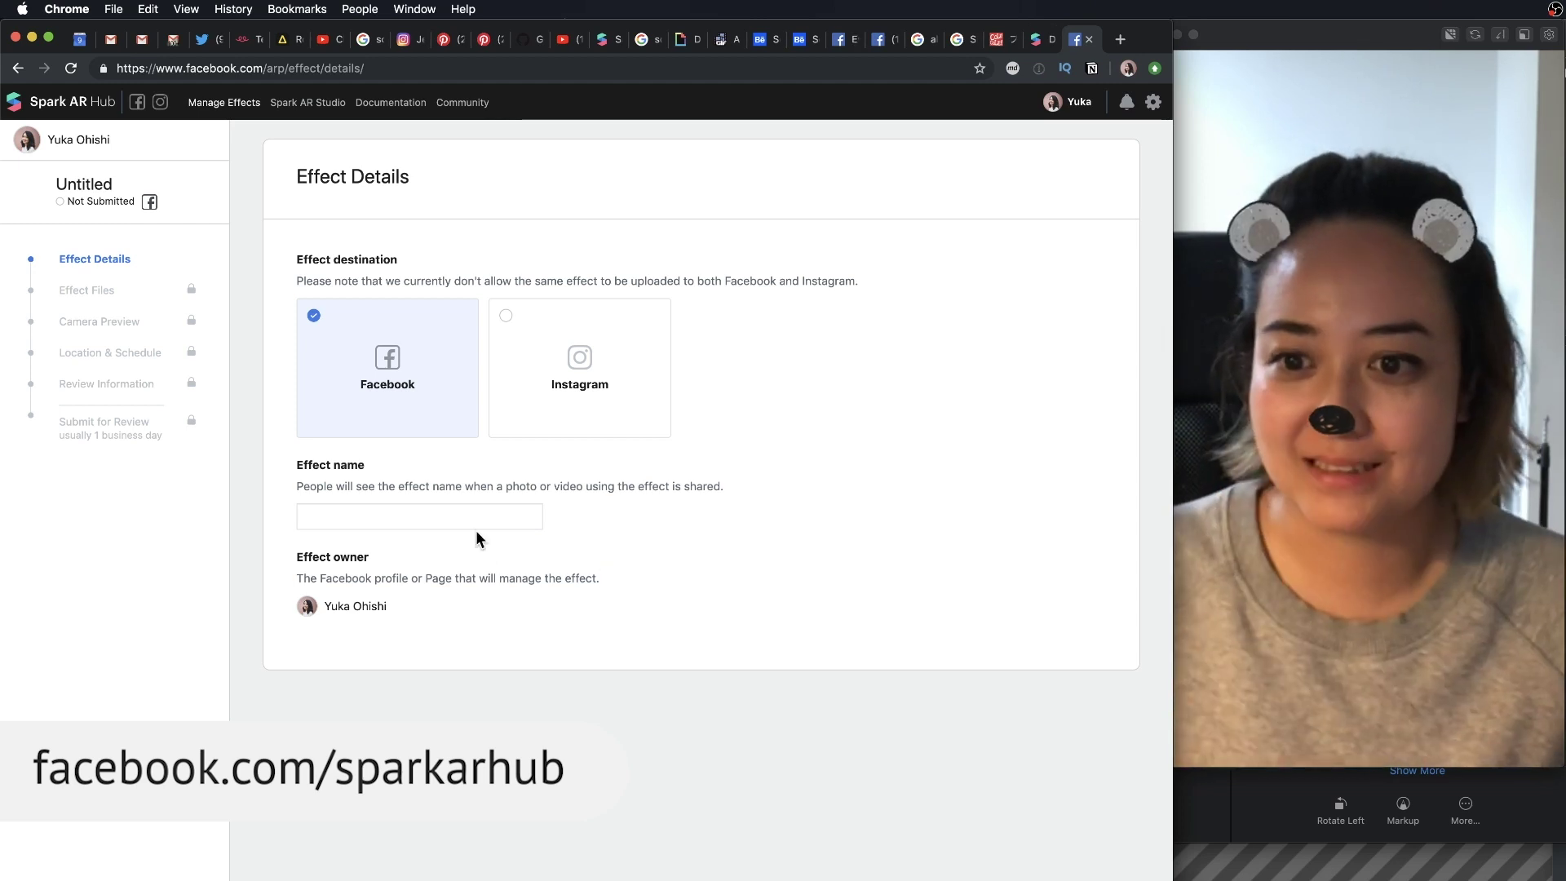
{"action": "left_click", "coordinate": [493, 514]}
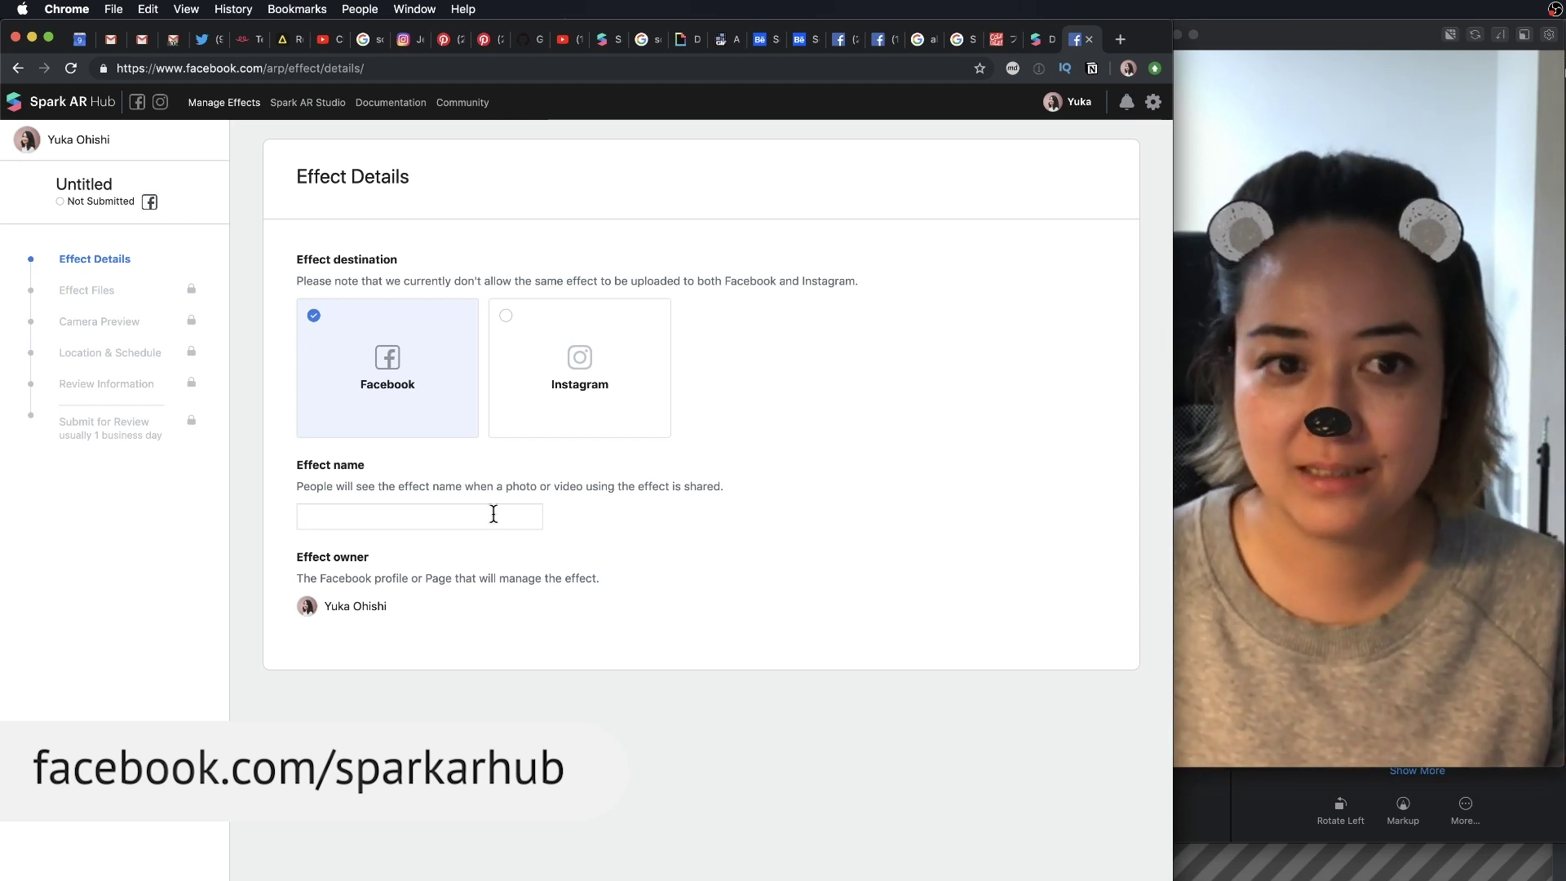
{"action": "type", "text": "kuma"}
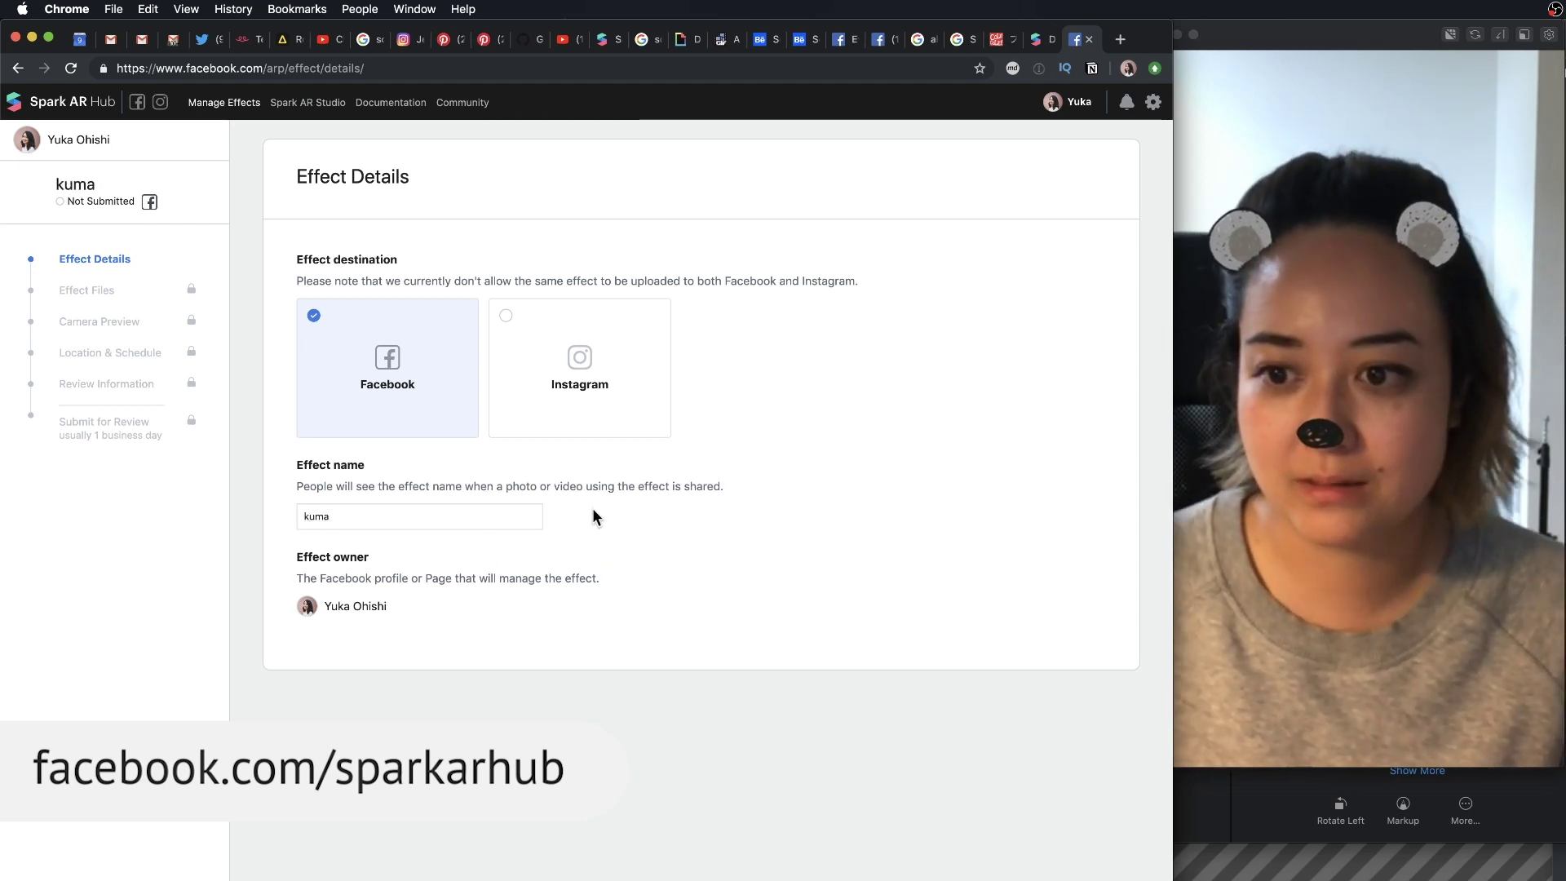
{"action": "key", "text": "Return"}
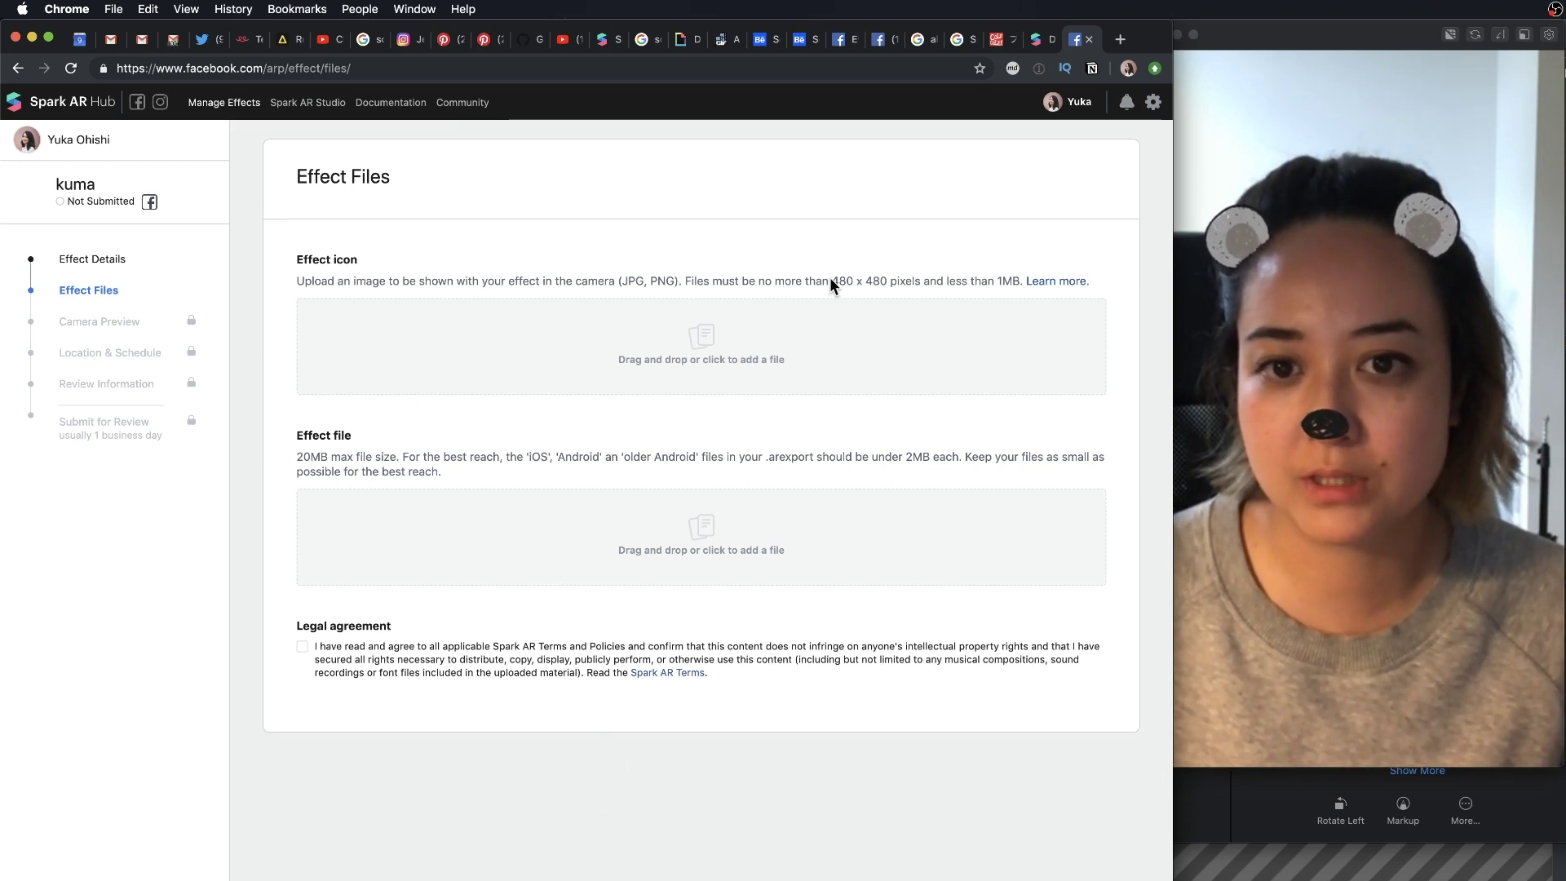
{"action": "left_click_drag", "start_coordinate": [892, 283], "coordinate": [898, 286]}
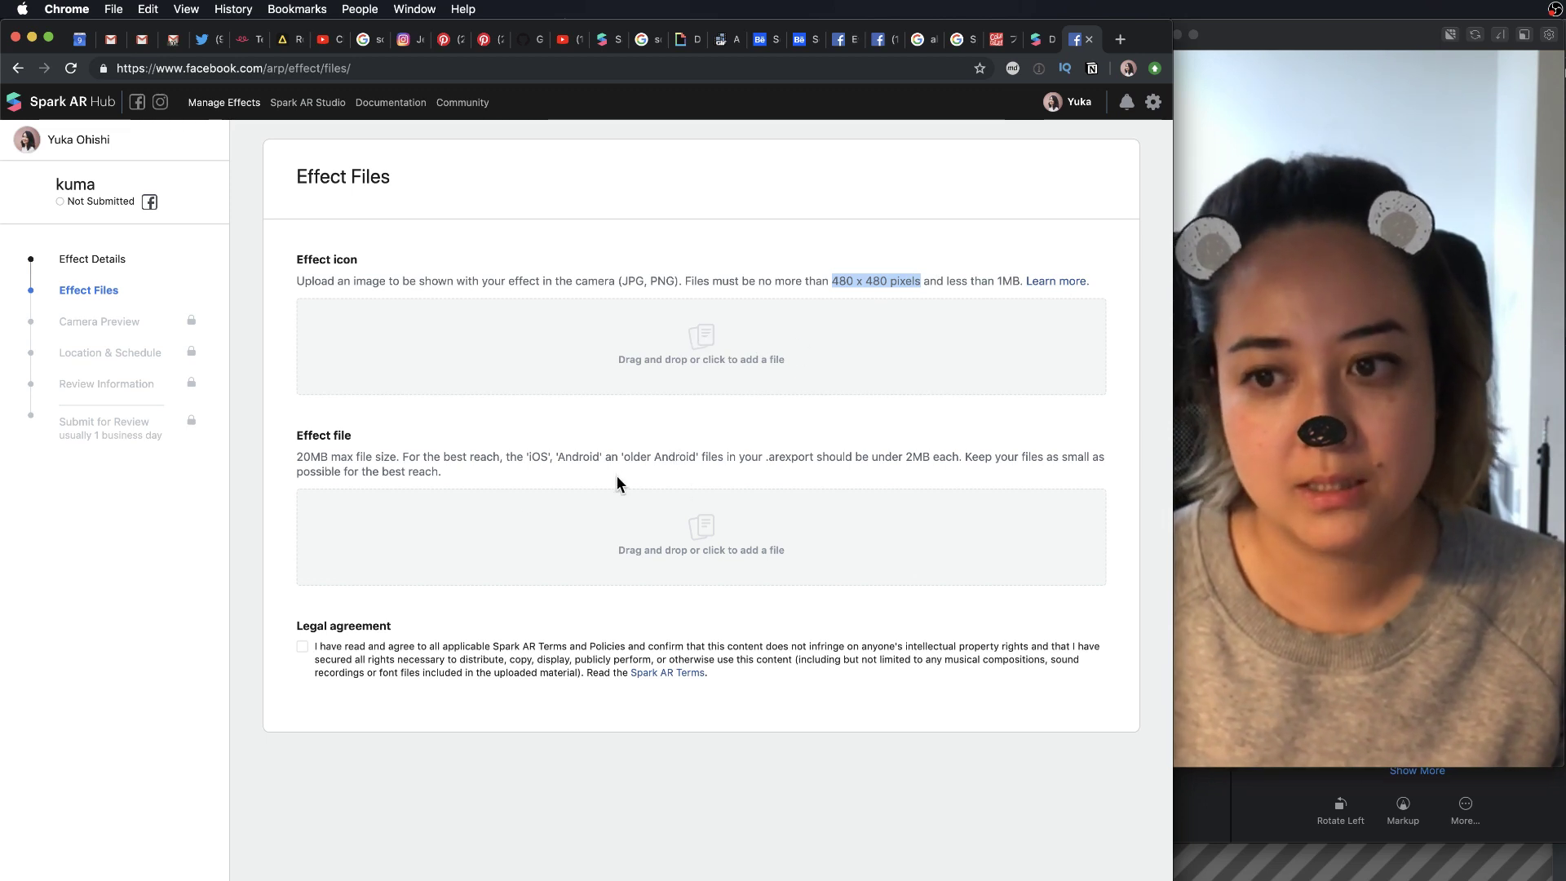
Switch to Spark AR Studio and export the effect into the kuma demo folder
{"action": "key", "text": "super+Tab"}
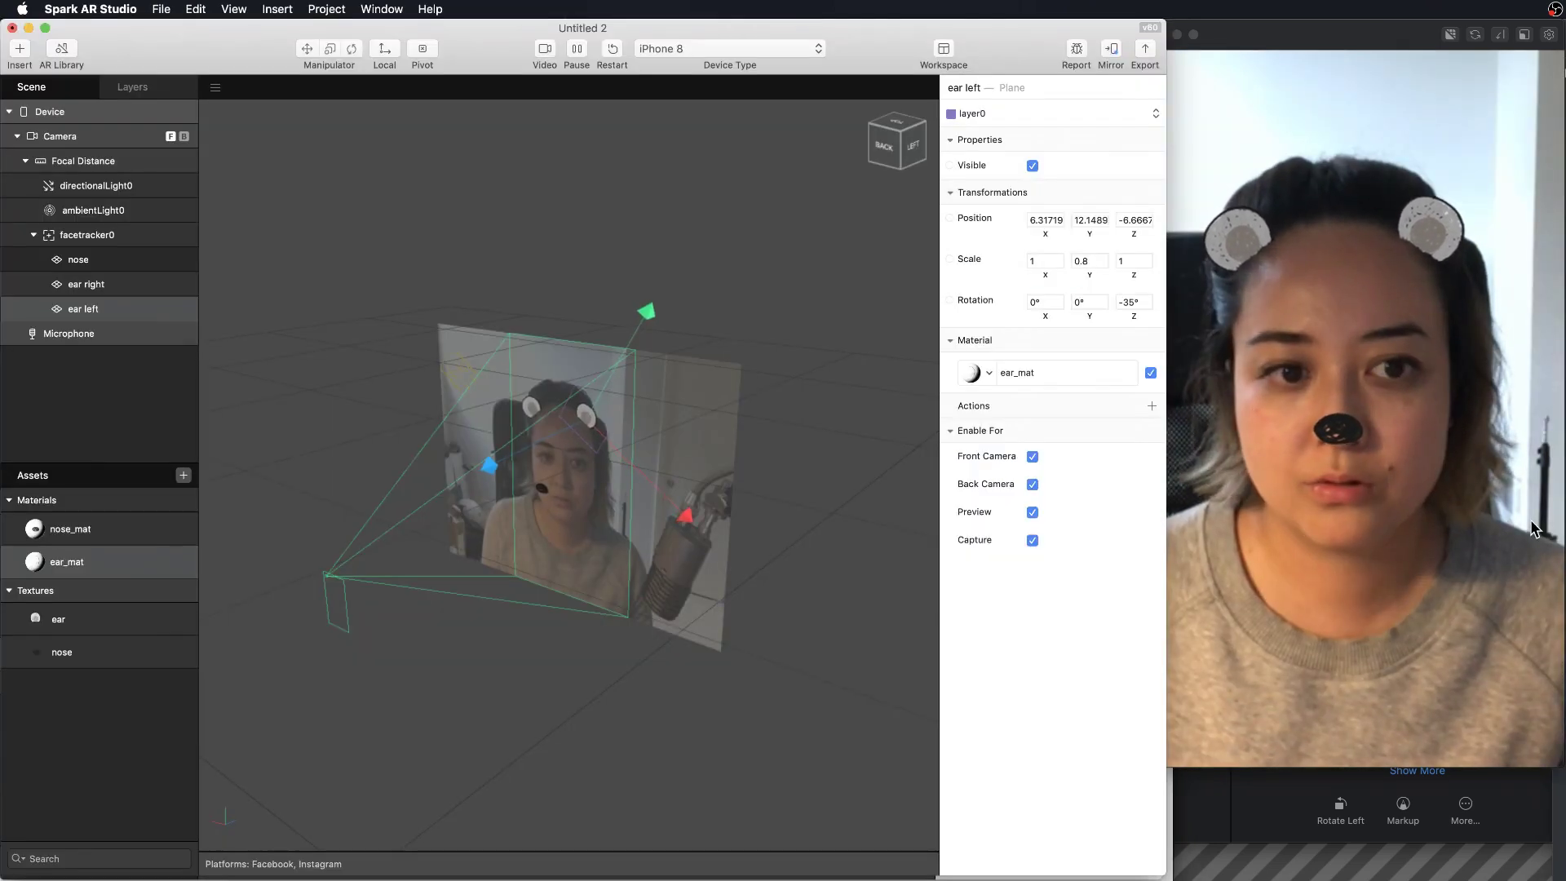
{"action": "left_click", "coordinate": [1146, 50]}
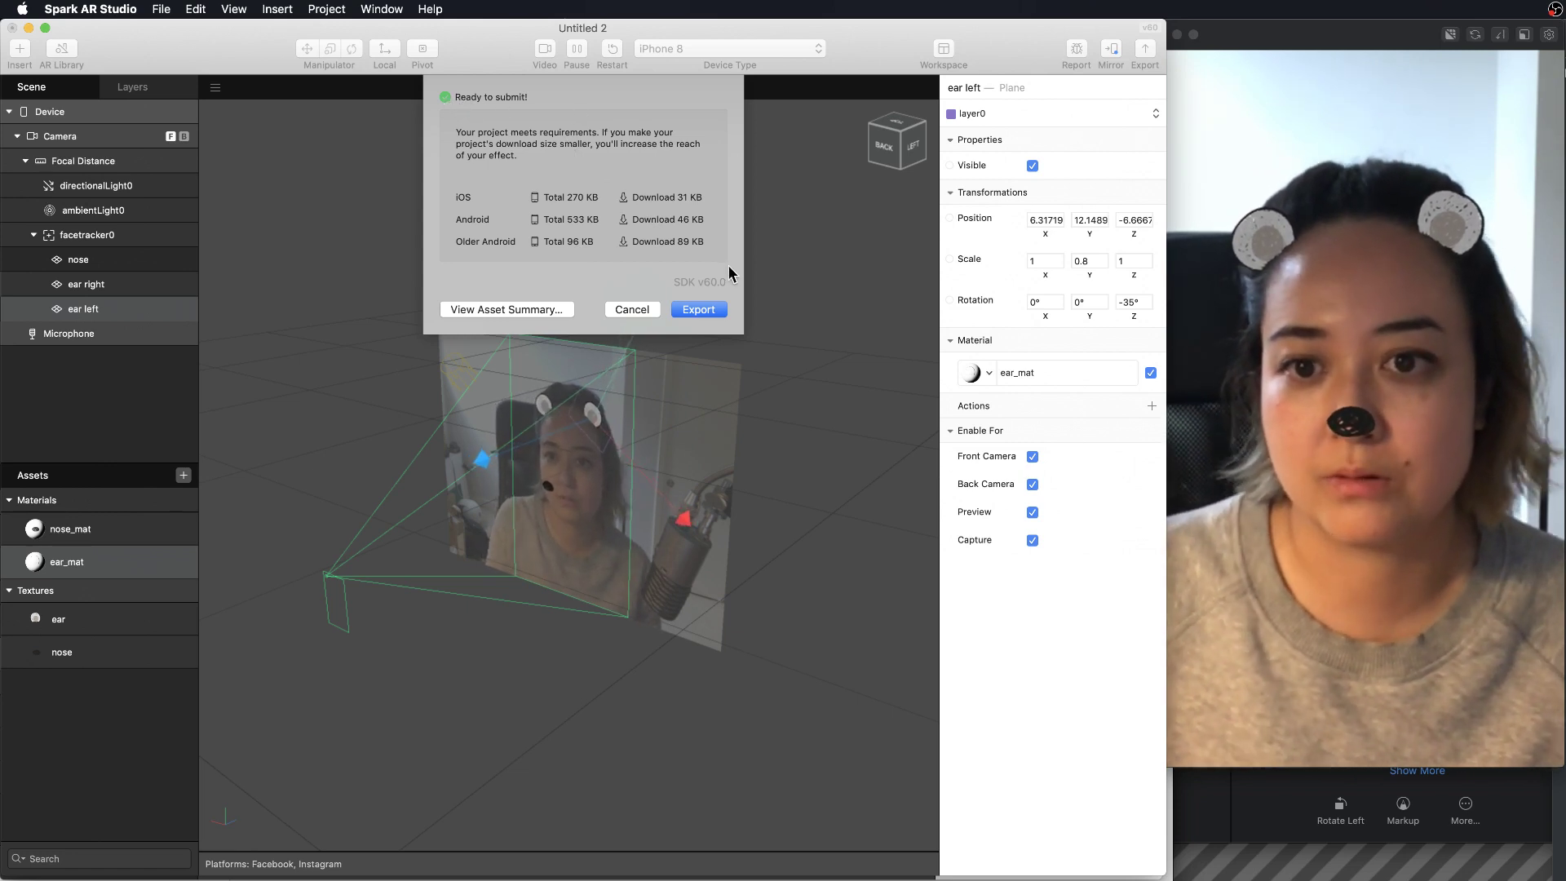
{"action": "left_click", "coordinate": [693, 310]}
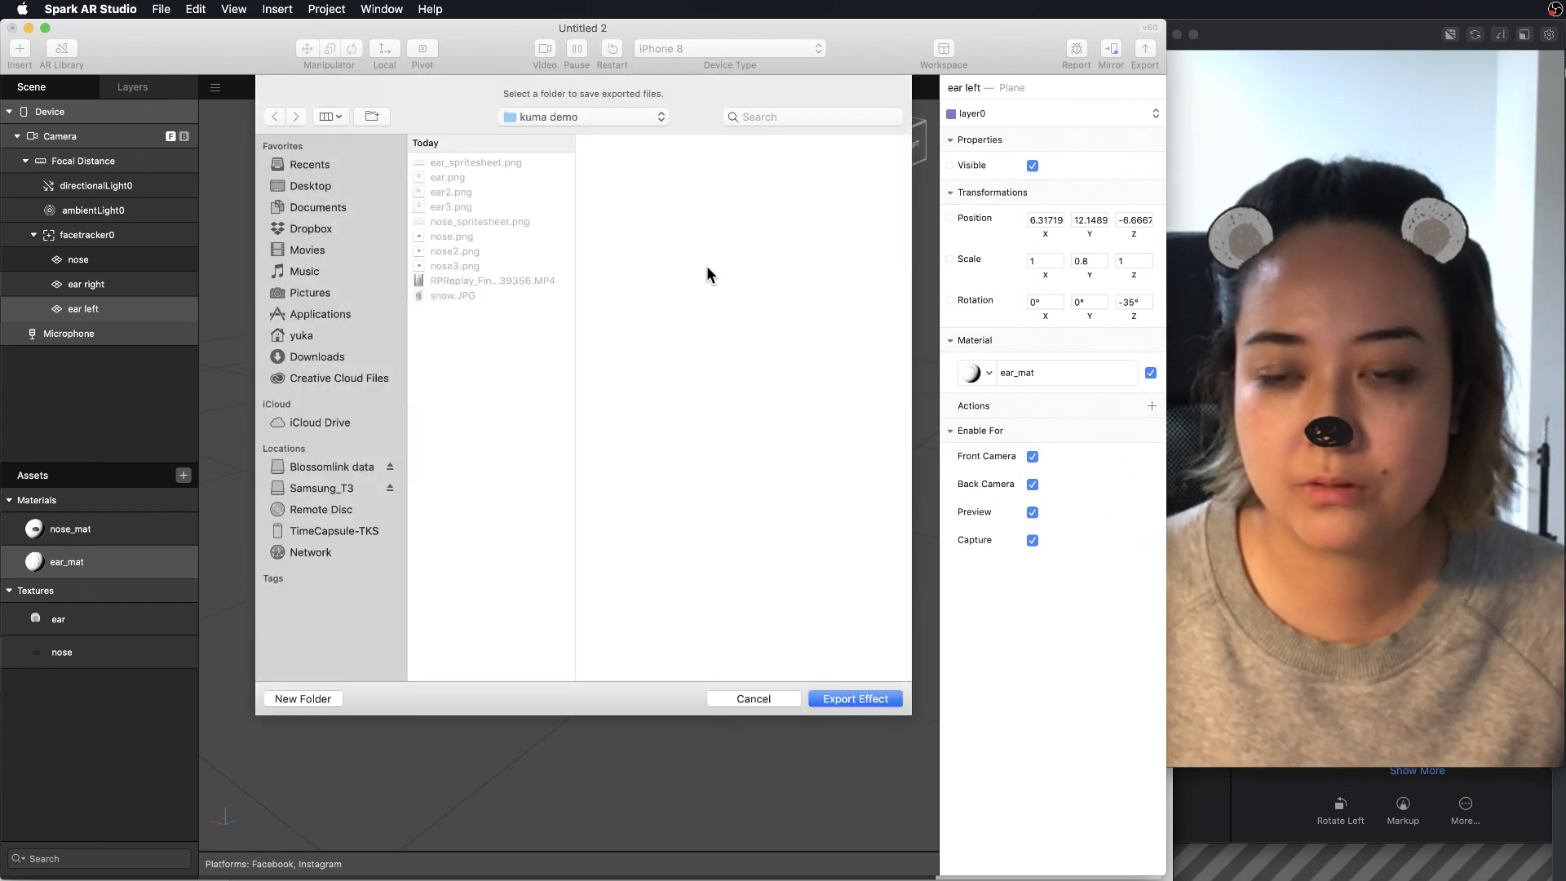
{"action": "left_click", "coordinate": [855, 700]}
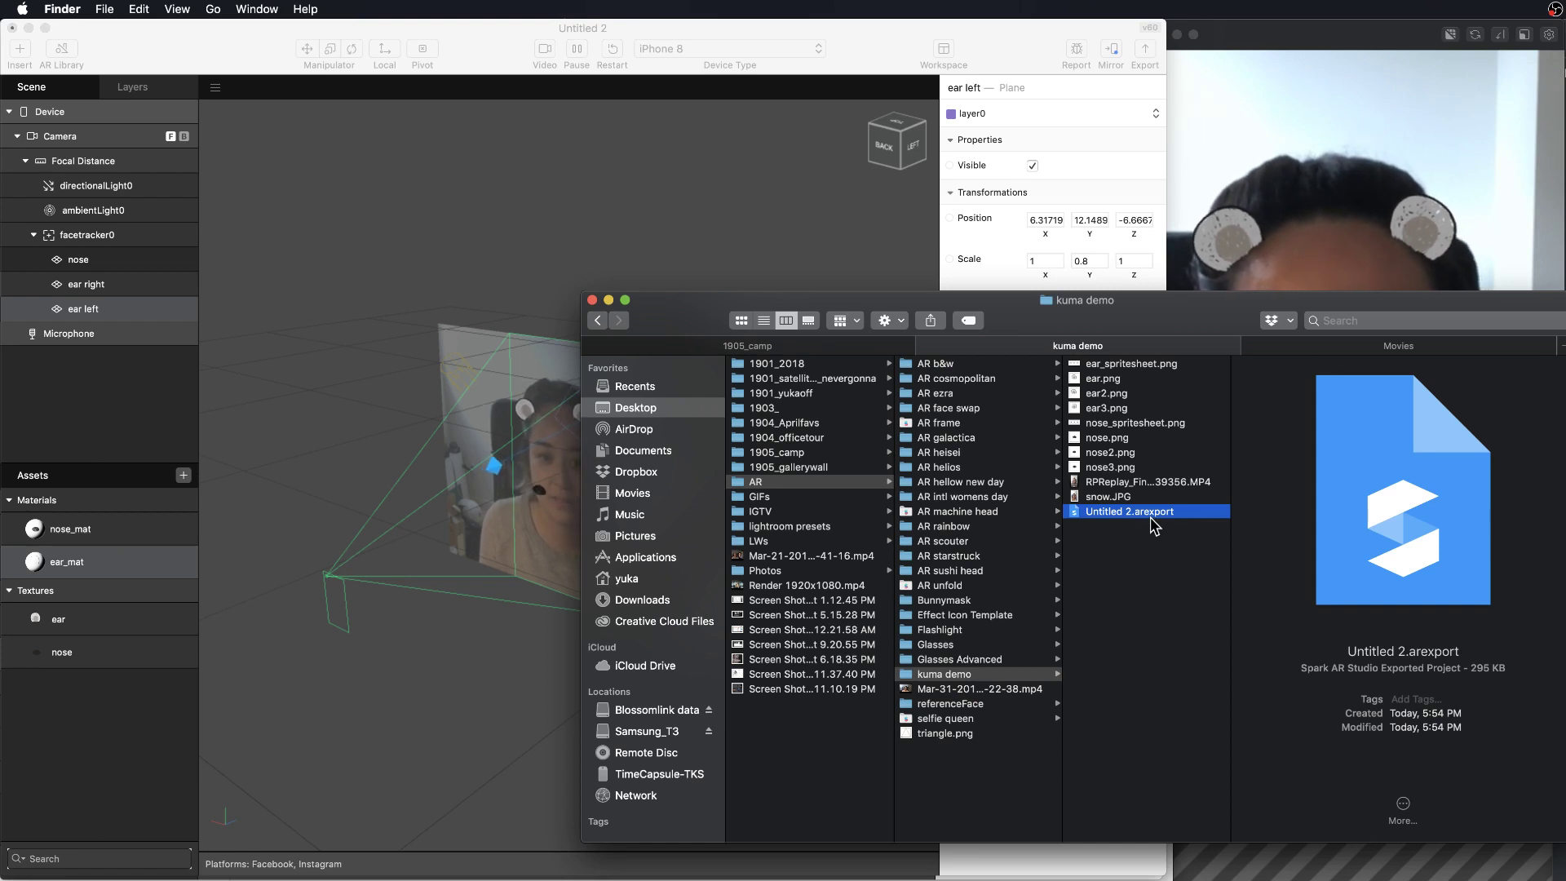
Switch to Chrome and add Untitled 2.arexport from the kuma demo folder as the effect file
{"action": "key", "text": "super+Tab"}
{"action": "left_click_drag", "start_coordinate": [1143, 519], "coordinate": [756, 527]}
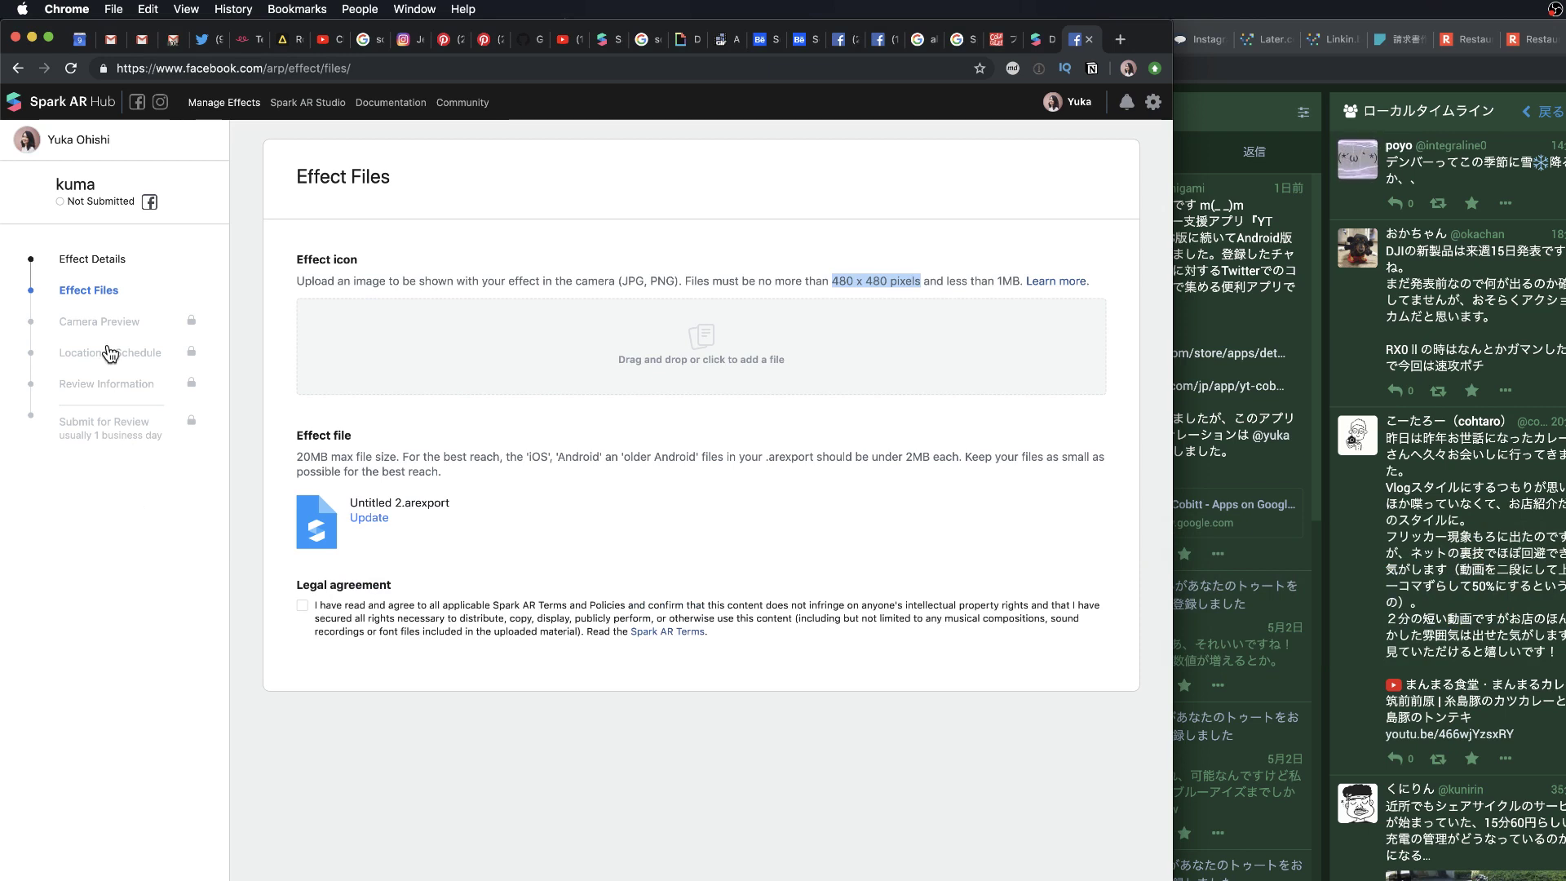
Switch back to Spark AR Studio and view the ears and nose of the Untitled project in its preview
{"action": "key", "text": "super+Tab"}
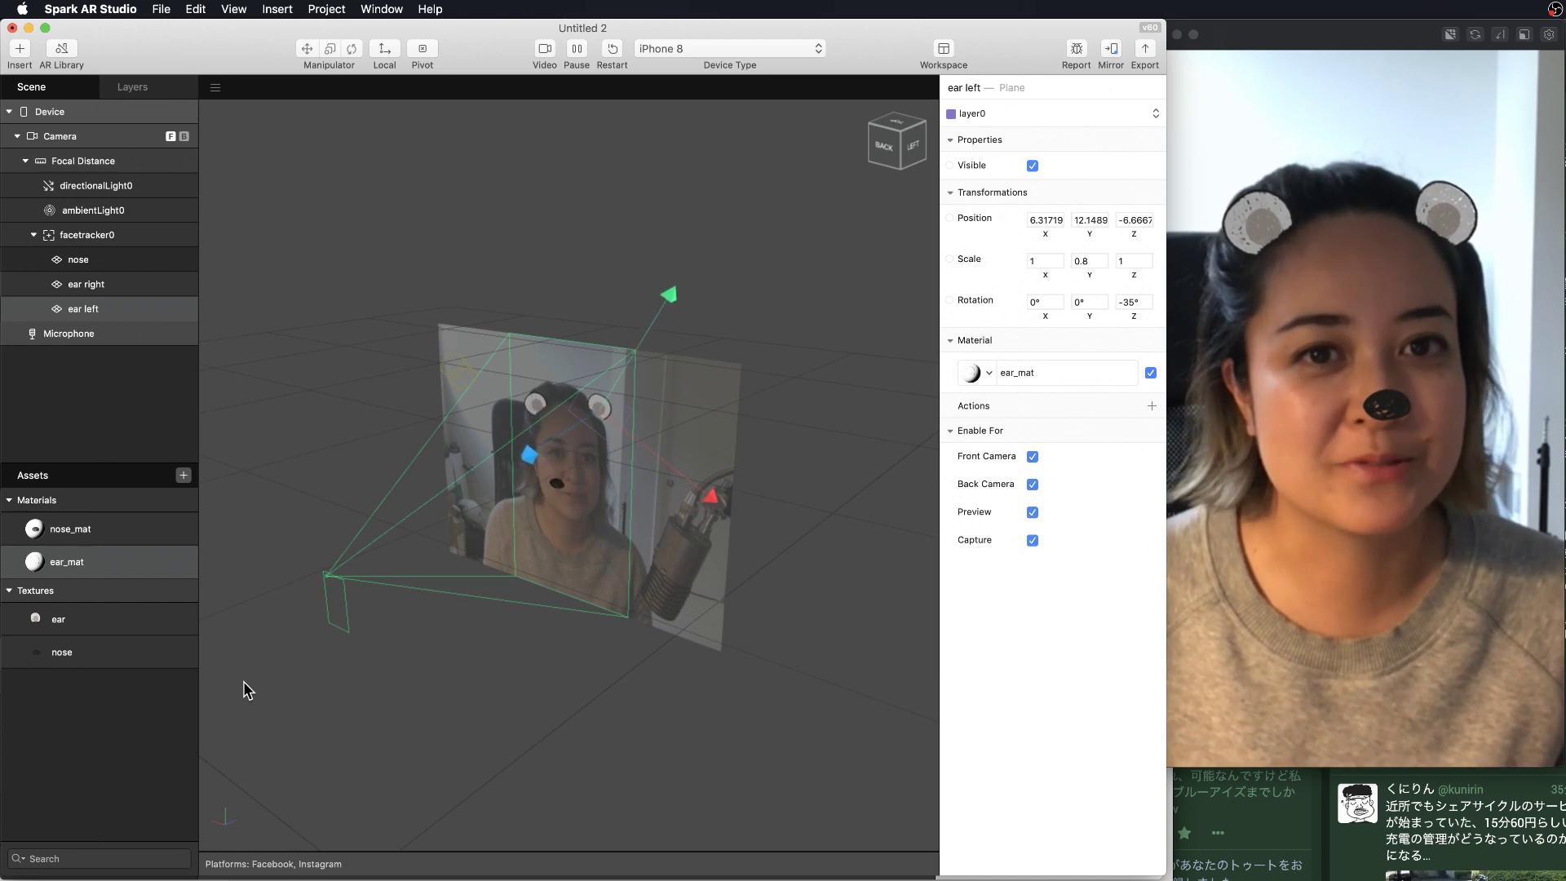
{"action": "key", "text": "super+Tab"}
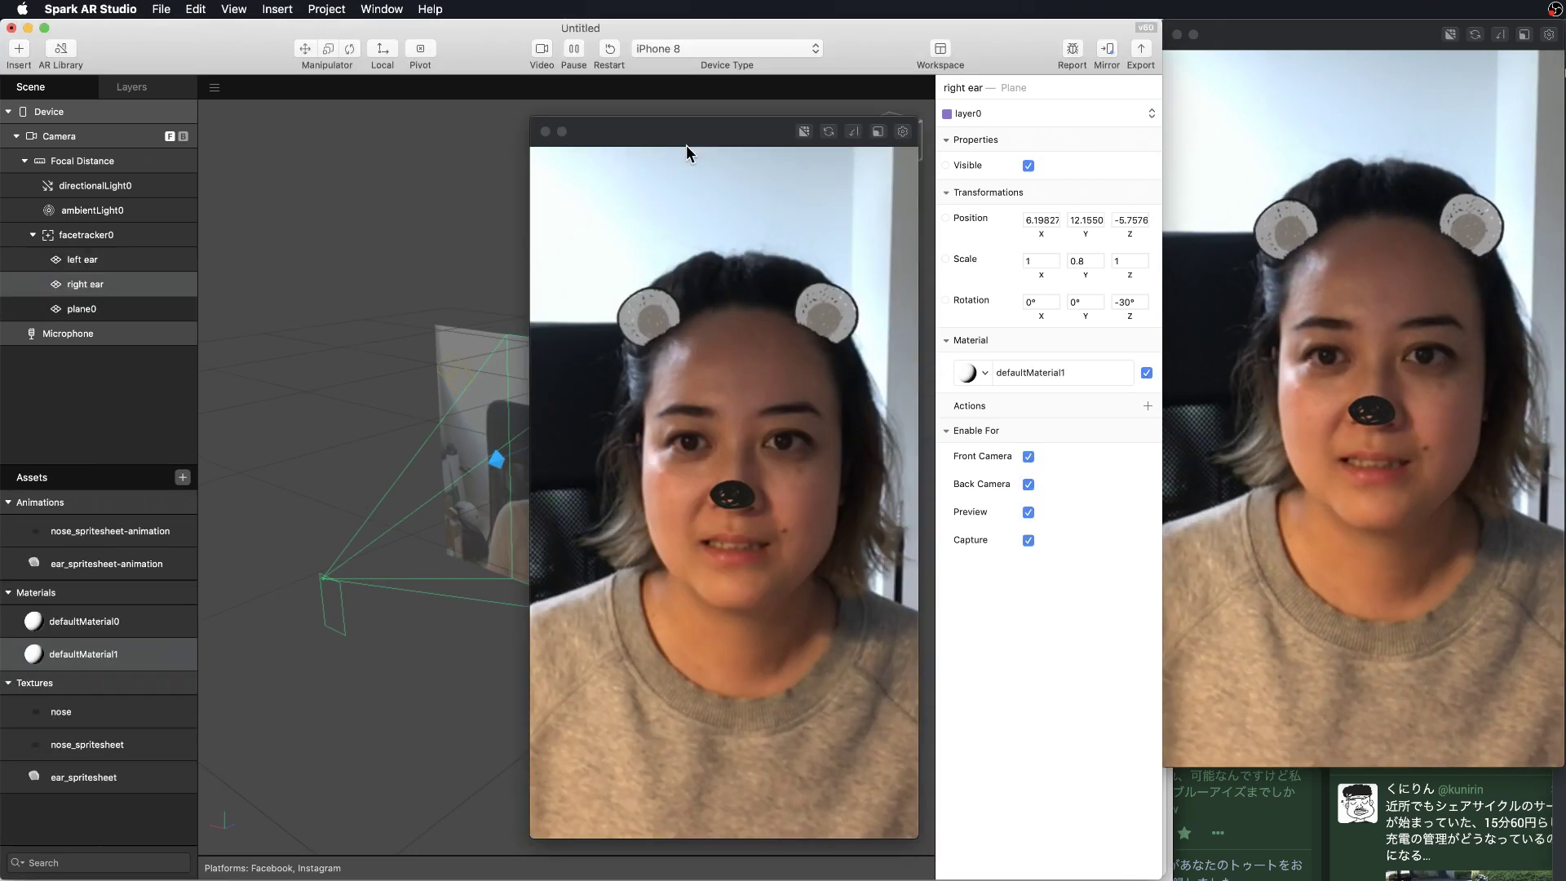
{"action": "left_click_drag", "start_coordinate": [687, 145], "coordinate": [932, 77]}
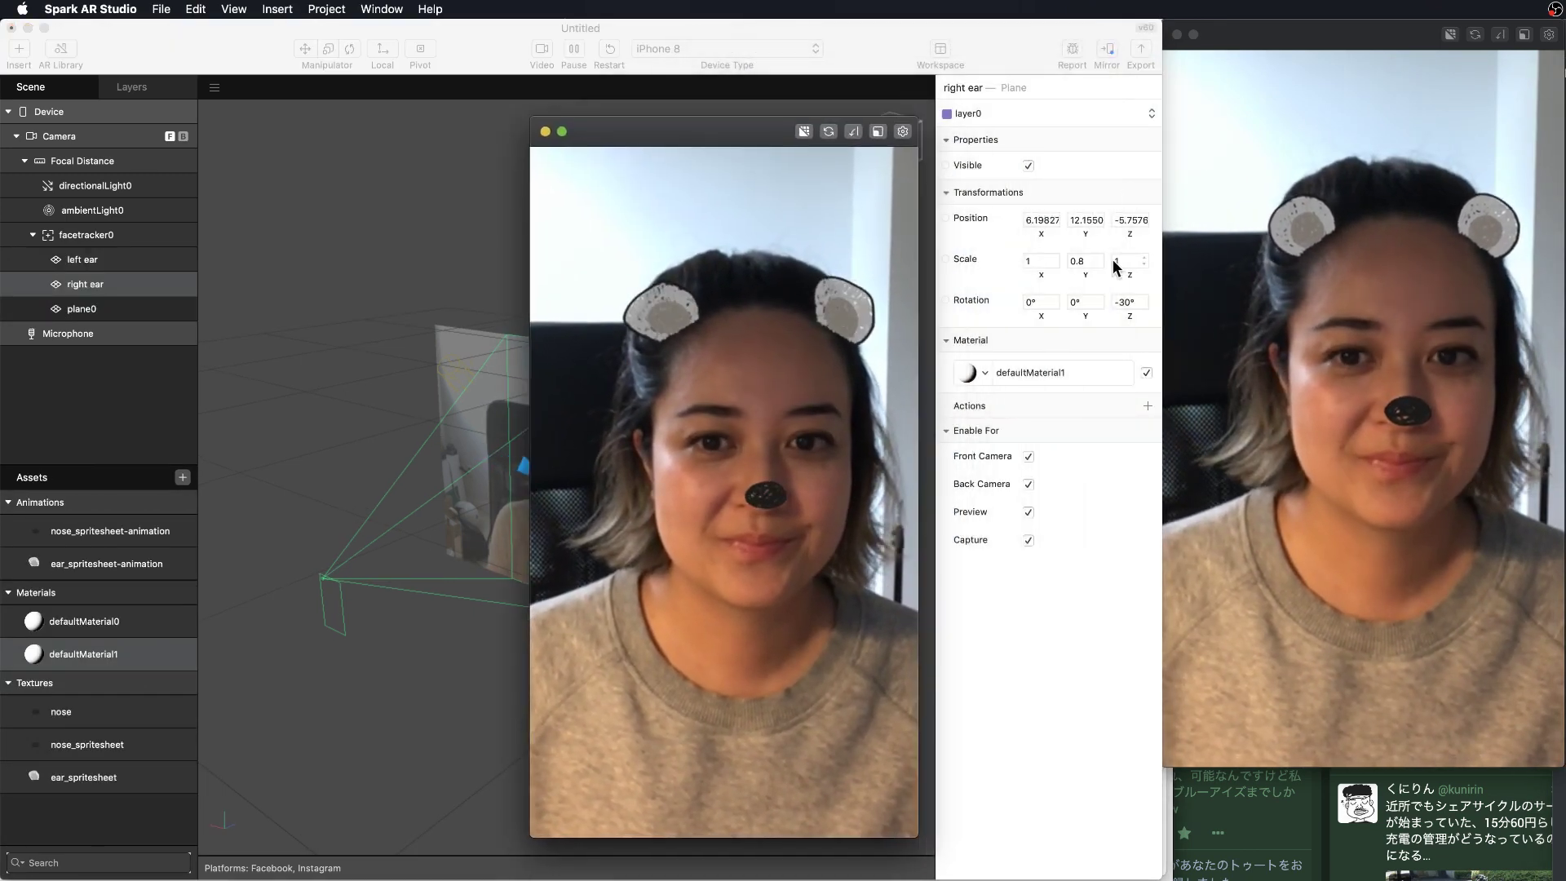